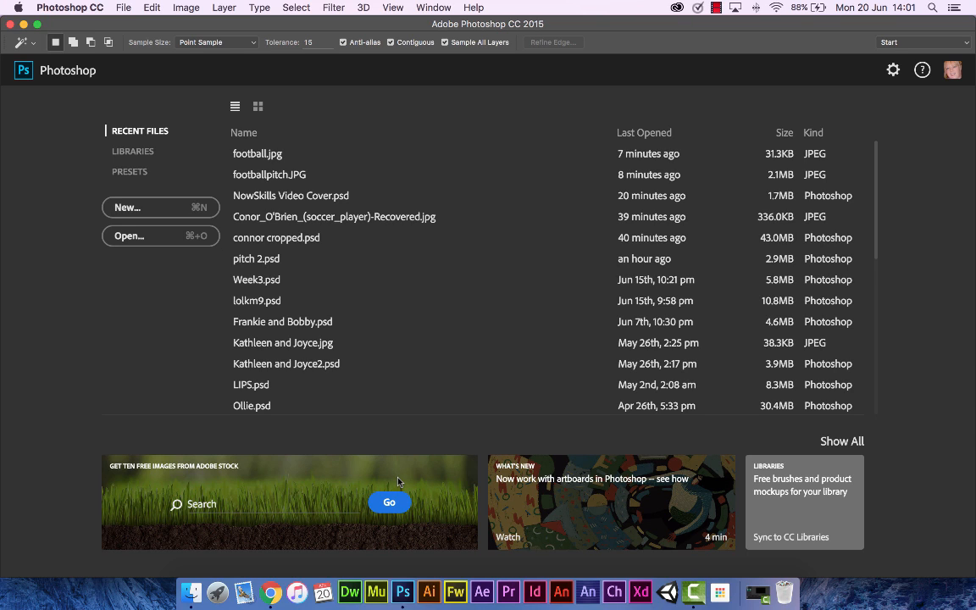
- Create a new 1200 × 900 pixel RGB document at 300 pixels/inch with a transparent background, and collapse the History panel
{"action": "left_click", "coordinate": [145, 209]}
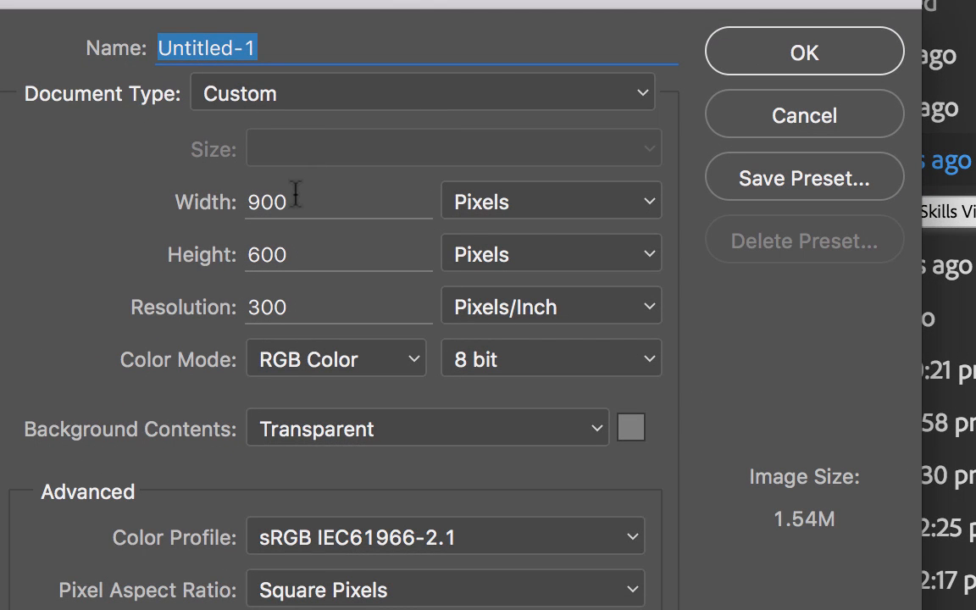
{"action": "left_click_drag", "start_coordinate": [296, 194], "coordinate": [210, 202]}
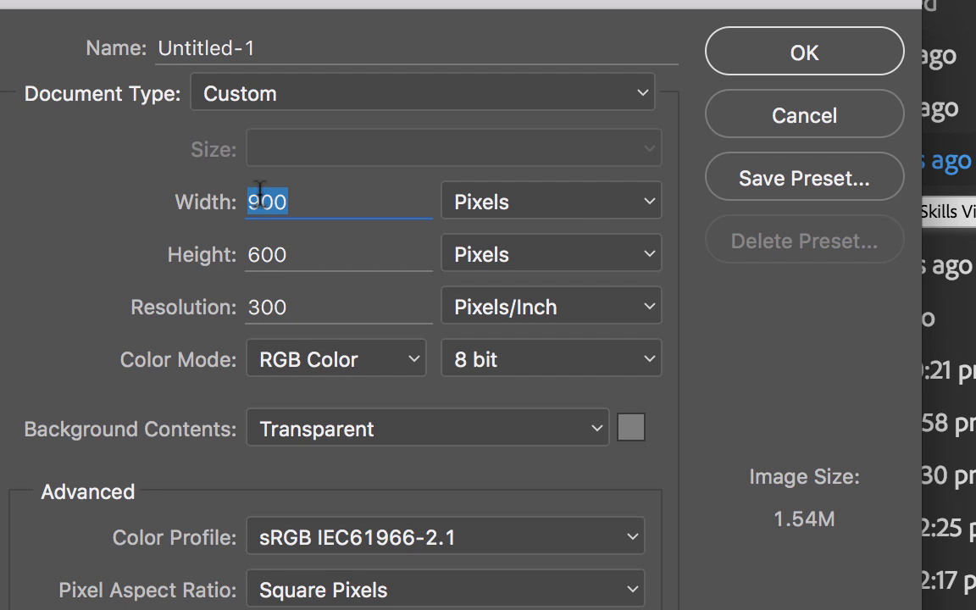
{"action": "type", "text": "1200"}
{"action": "key", "text": "Tab"}
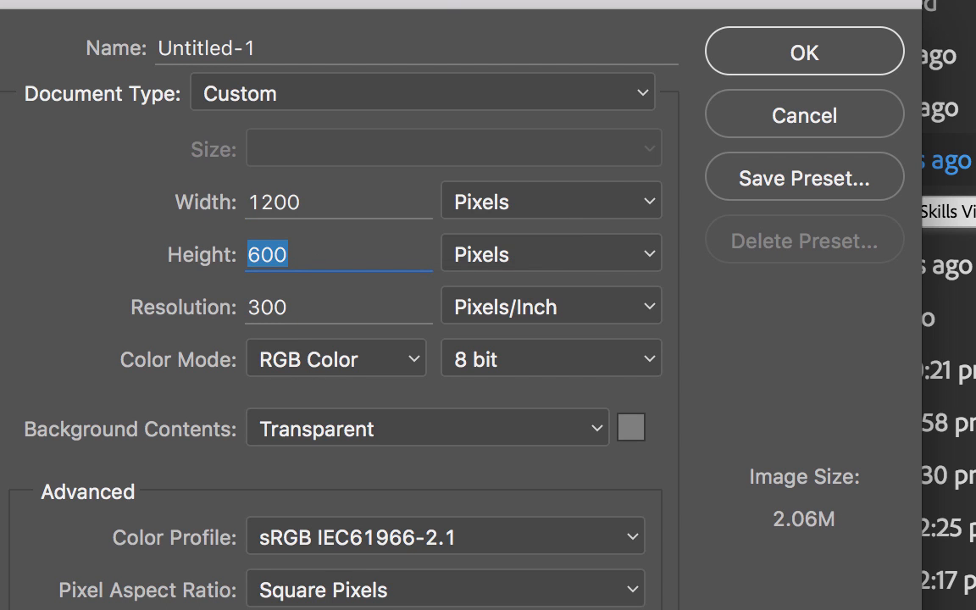
{"action": "type", "text": "900"}
{"action": "key", "text": "Tab"}
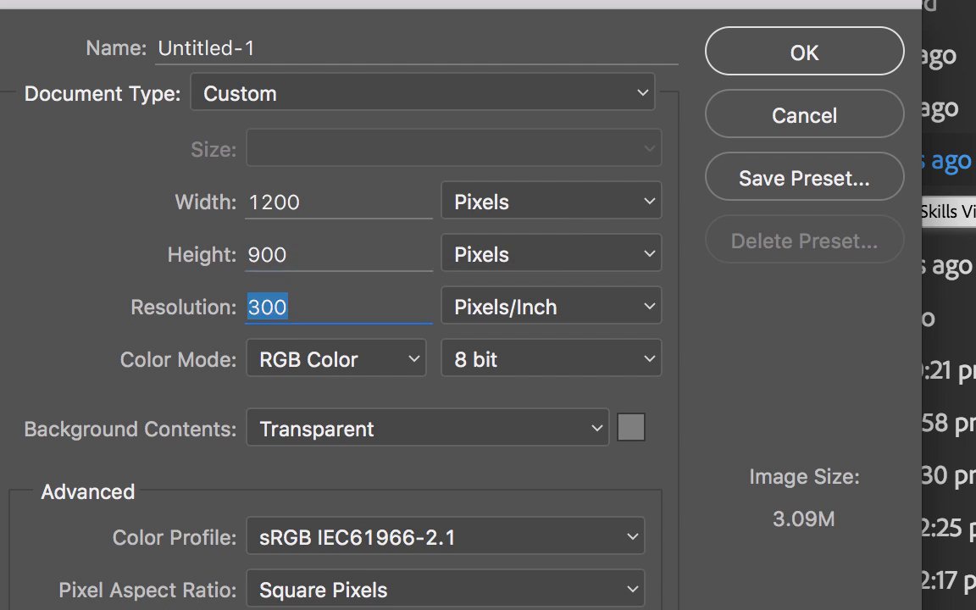
{"action": "left_click", "coordinate": [563, 436]}
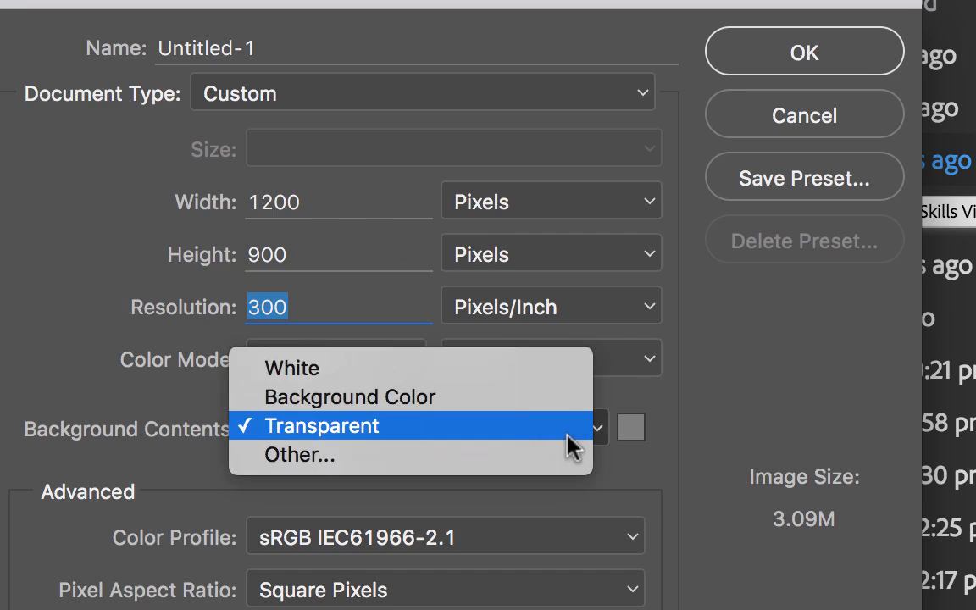
{"action": "left_click", "coordinate": [331, 428]}
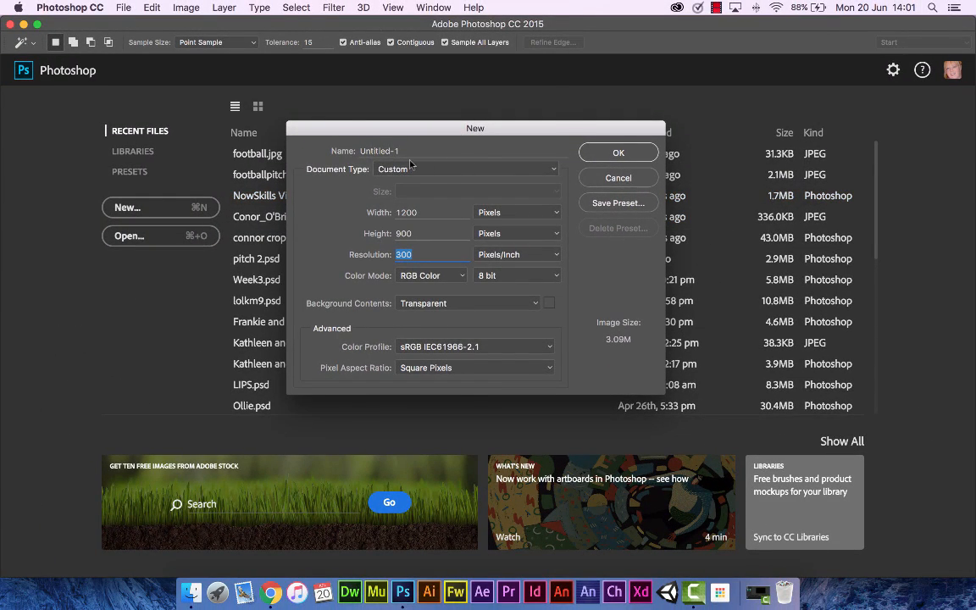
{"action": "left_click", "coordinate": [410, 167]}
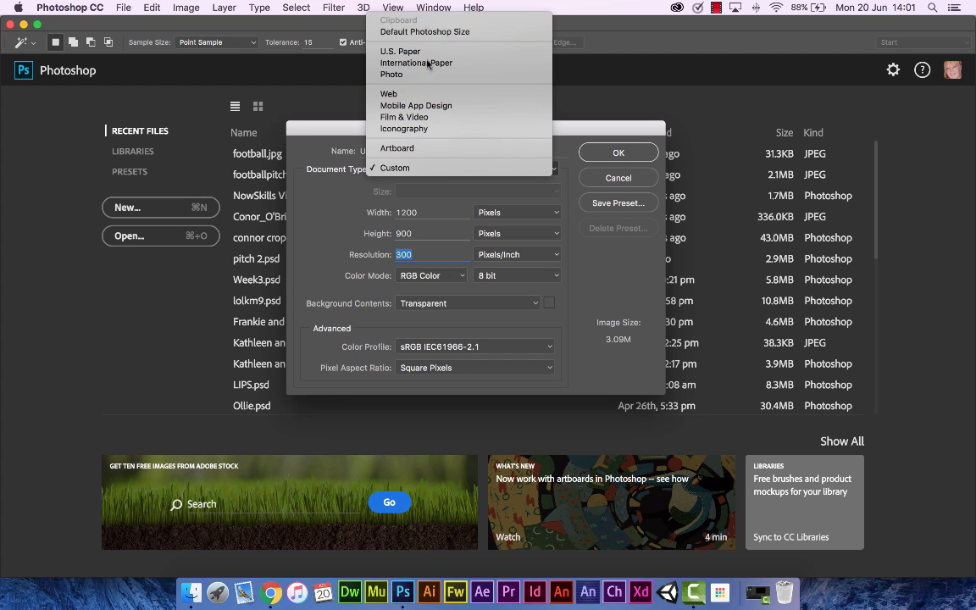
{"action": "left_click", "coordinate": [438, 168]}
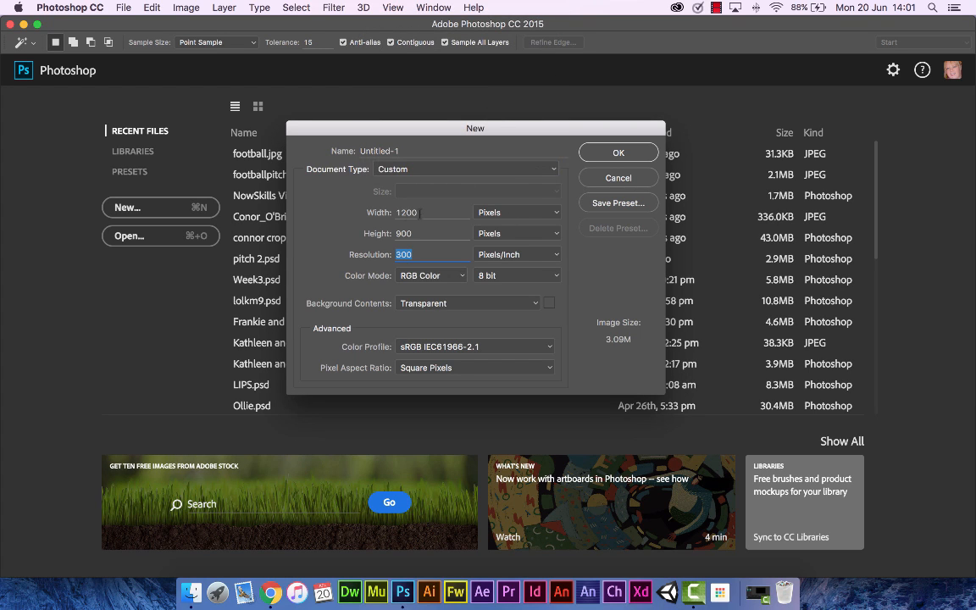
{"action": "left_click", "coordinate": [616, 153]}
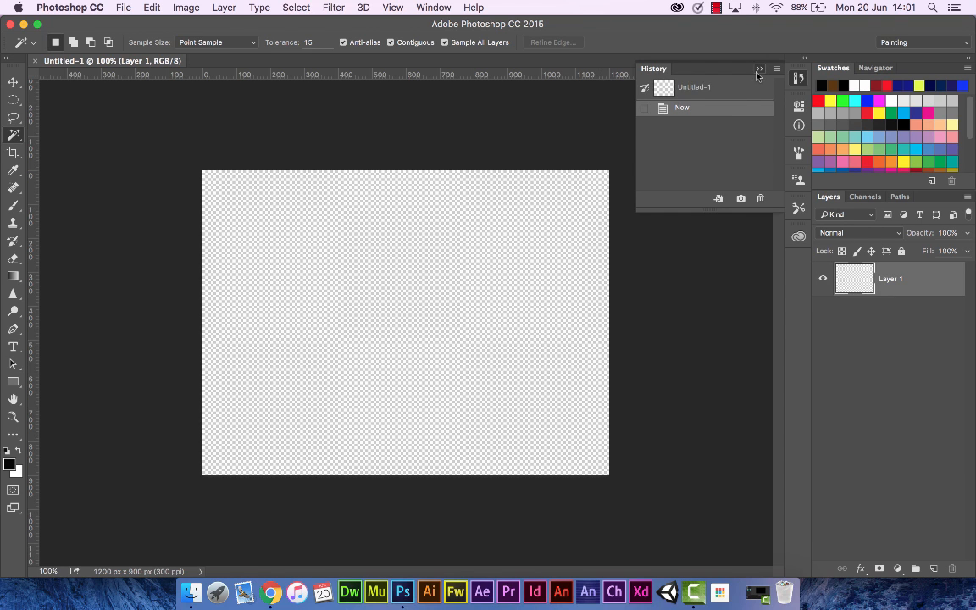
{"action": "left_click", "coordinate": [760, 68]}
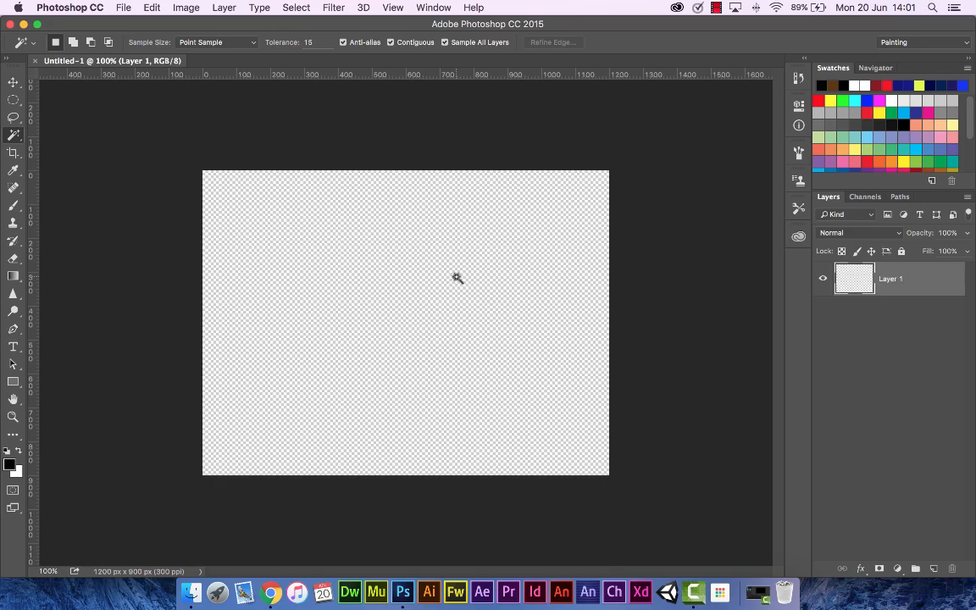
- Place footballpitch.JPG as a linked image in the new document and commit the placement
{"action": "left_click", "coordinate": [123, 7]}
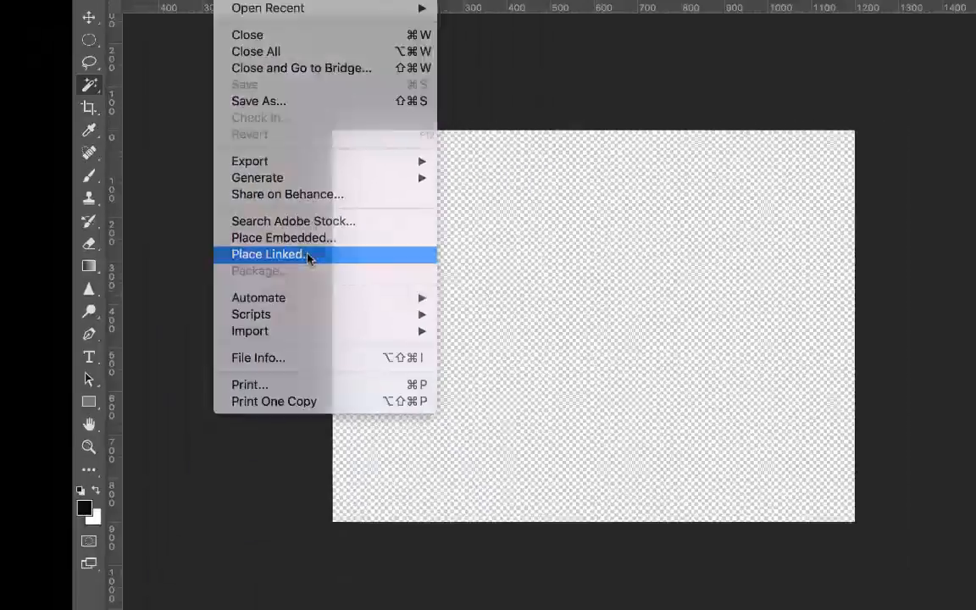
{"action": "left_click", "coordinate": [308, 256]}
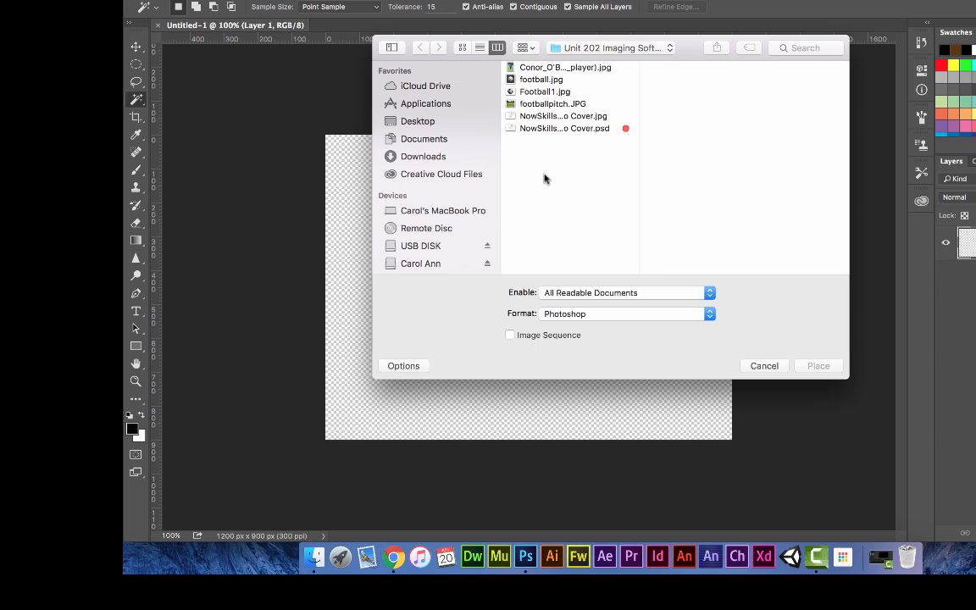
{"action": "left_click", "coordinate": [558, 104]}
{"action": "double_click", "coordinate": [557, 105]}
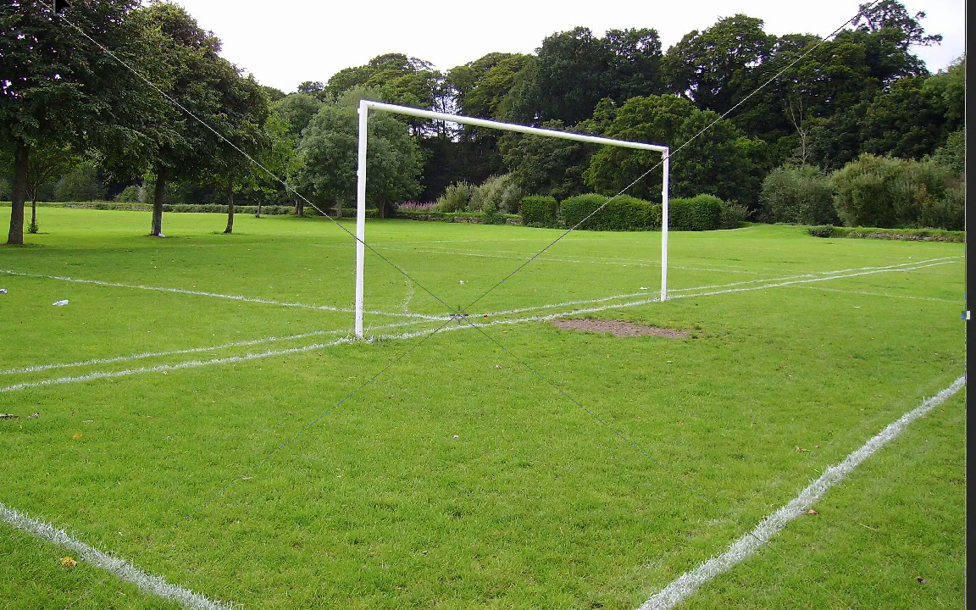
{"action": "key", "text": "Return"}
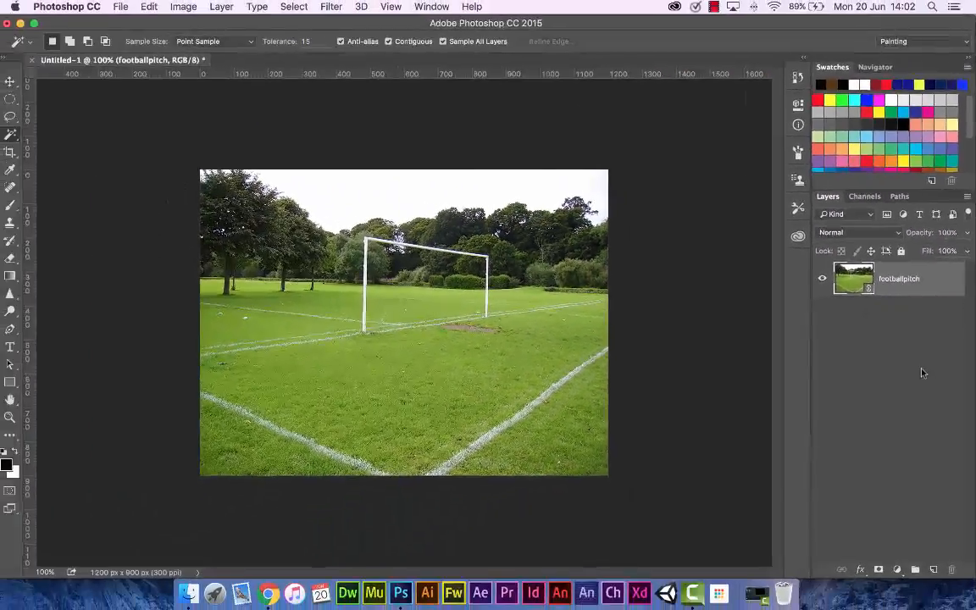
{"action": "left_click", "coordinate": [773, 520]}
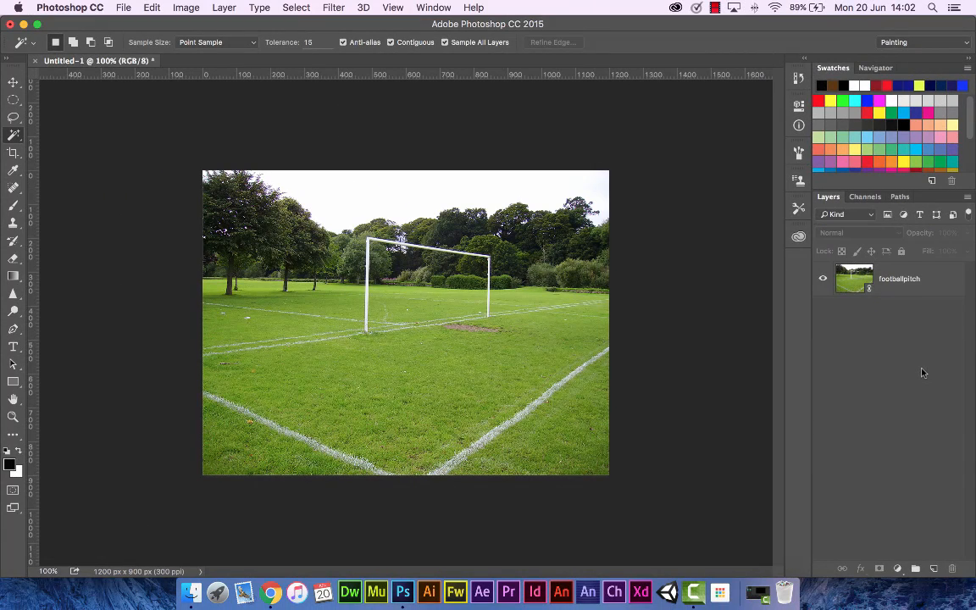
- Rename the footballpitch layer as Football Pitch
{"action": "left_click", "coordinate": [903, 288]}
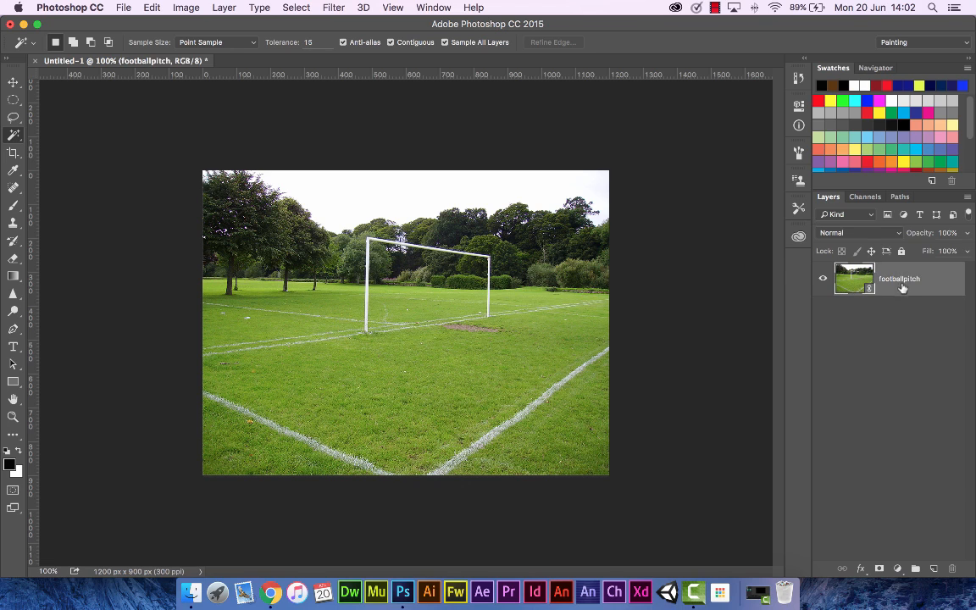
{"action": "double_click", "coordinate": [902, 278]}
{"action": "type", "text": "Football Pitch"}
{"action": "key", "text": "Return"}
{"action": "left_click", "coordinate": [951, 387]}
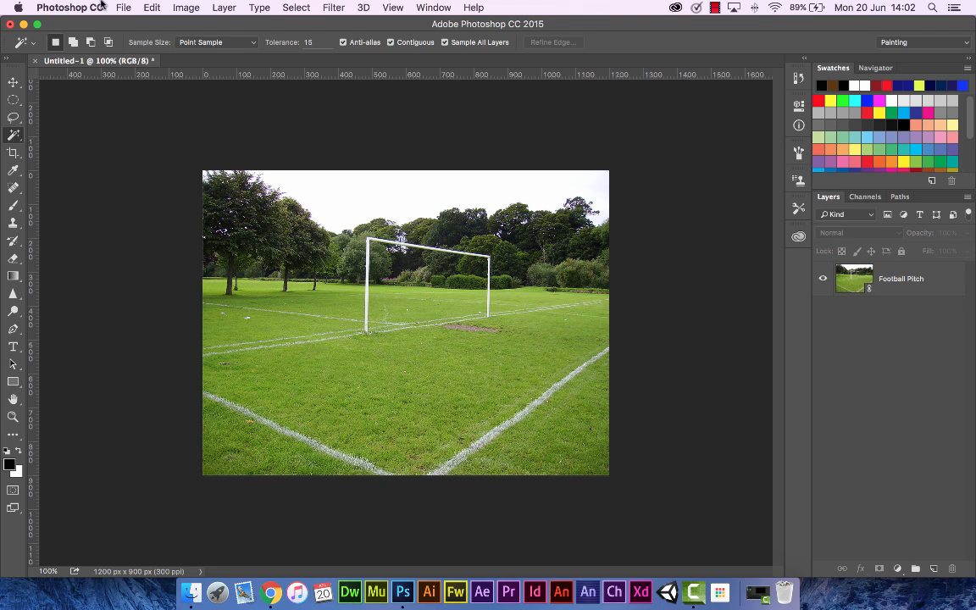
- Open the image Football1.jpg as a separate document
{"action": "left_click", "coordinate": [123, 9]}
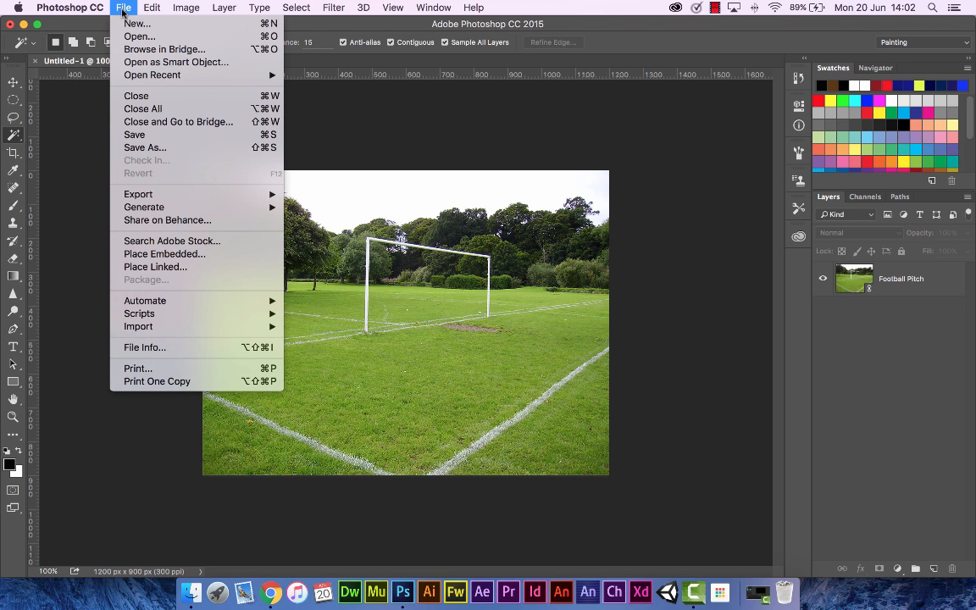
{"action": "left_click", "coordinate": [134, 36]}
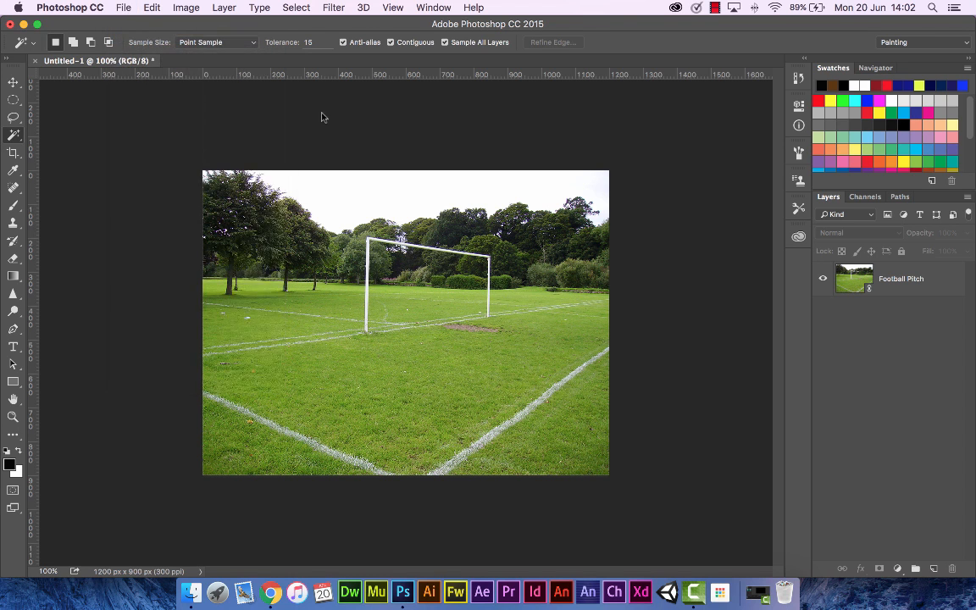
{"action": "left_click", "coordinate": [441, 127]}
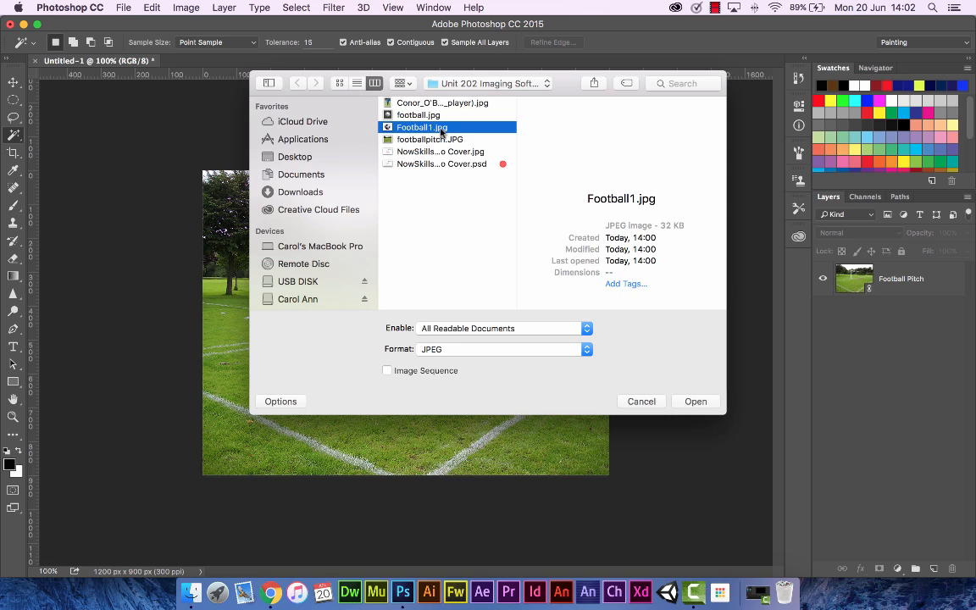
{"action": "double_click", "coordinate": [440, 128]}
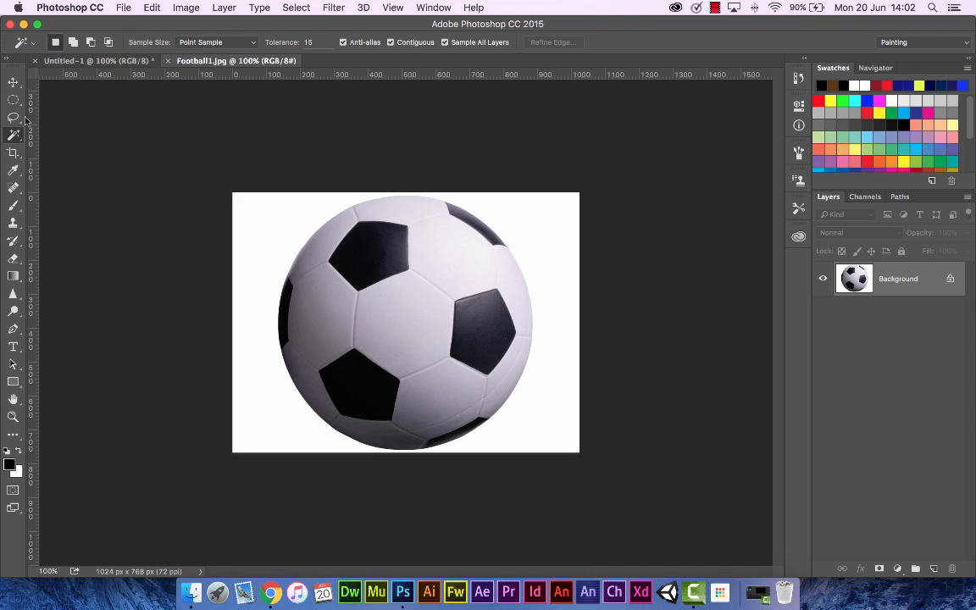
- Try to select the white background around the ball with the Quick Selection tool
{"action": "key", "text": "v"}
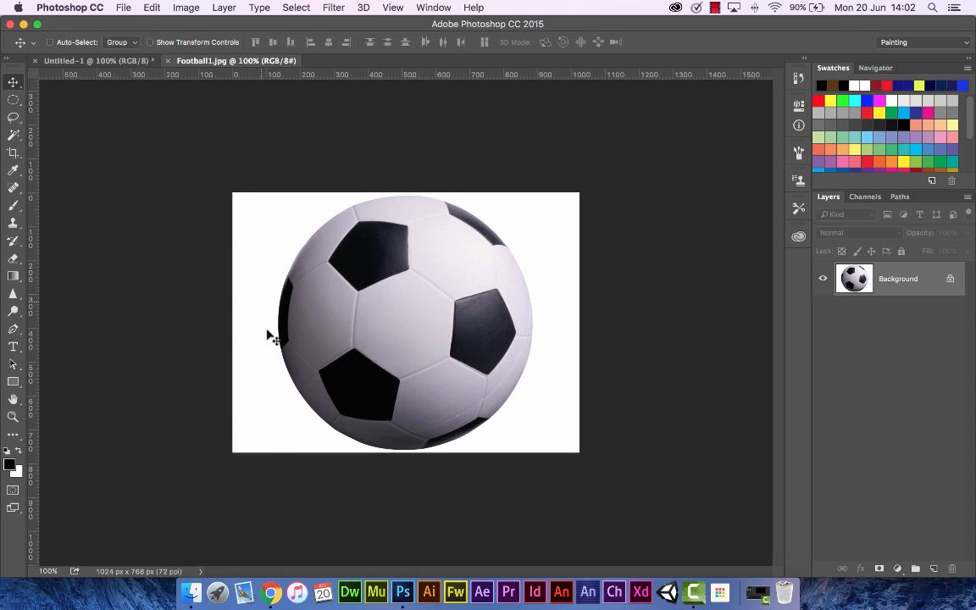
{"action": "left_click", "coordinate": [12, 134]}
{"action": "left_click", "coordinate": [72, 134]}
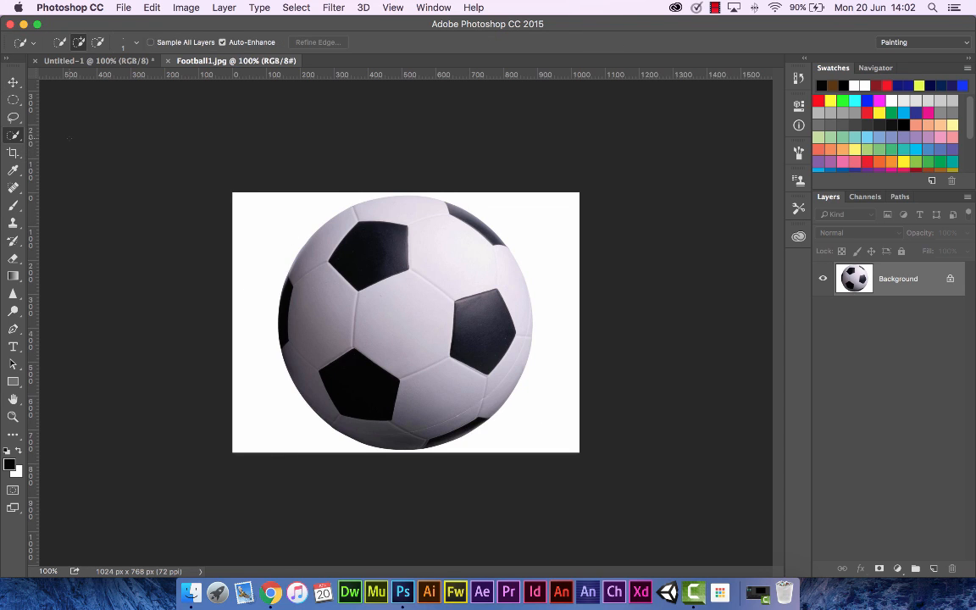
{"action": "left_click", "coordinate": [534, 230]}
- Unlock the Background layer of Football1.jpg and rename it as Football
{"action": "left_click", "coordinate": [950, 280]}
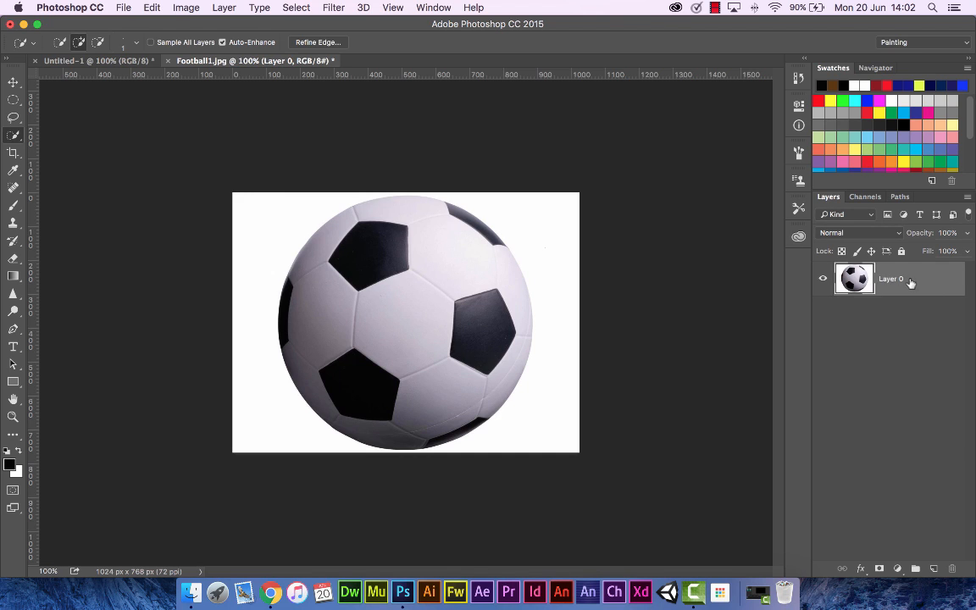
{"action": "double_click", "coordinate": [893, 278]}
{"action": "type", "text": "Football"}
{"action": "key", "text": "Return"}
- Select the white background around the ball with the Magic Wand, setting its tolerance to 5
{"action": "key", "text": "shift+w"}
{"action": "left_click", "coordinate": [533, 229]}
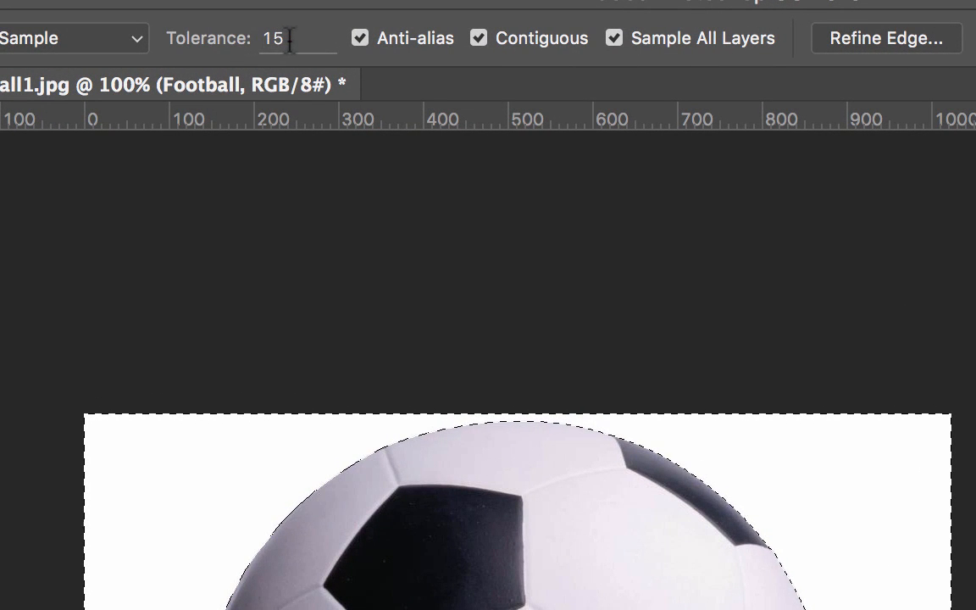
{"action": "double_click", "coordinate": [290, 40]}
{"action": "type", "text": "5"}
{"action": "key", "text": "Return"}
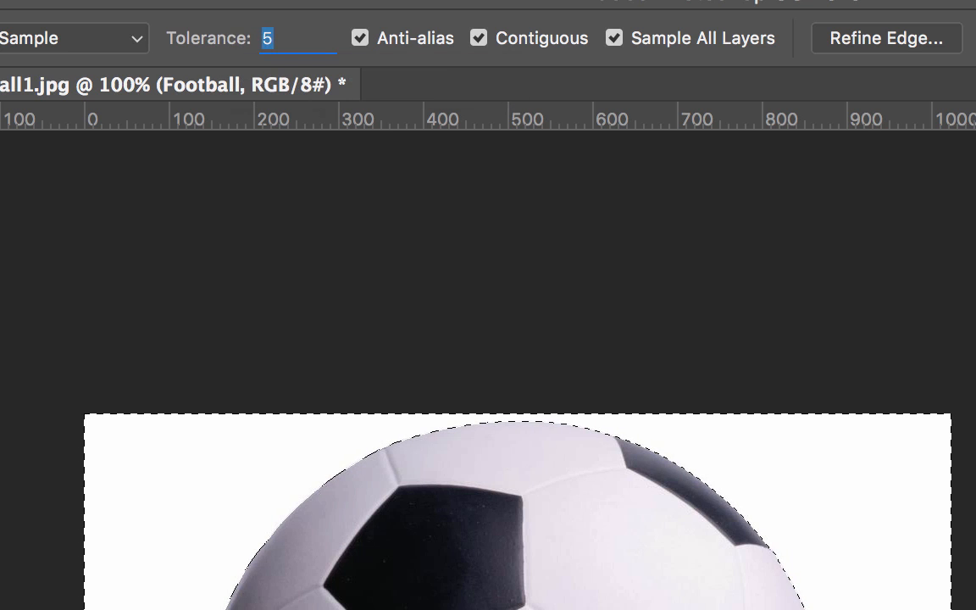
{"action": "left_click", "coordinate": [896, 479]}
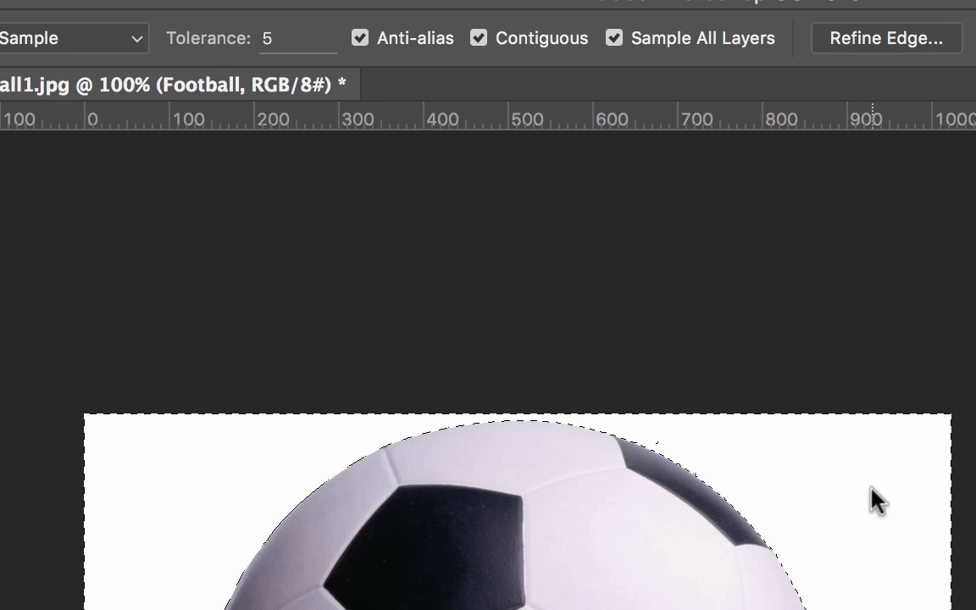
- Lower the Magic Wand tolerance to 1, clear the selection, and reselect the white background to check its edge along the ball
{"action": "key", "text": "super+plus"}
{"action": "key", "text": "super+plus"}
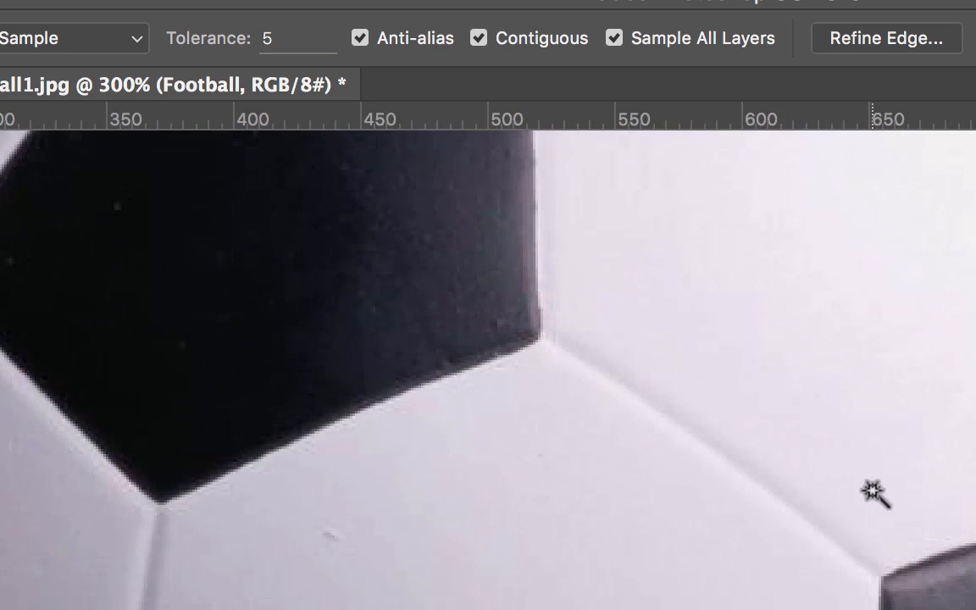
{"action": "scroll", "coordinate": [876, 493], "scroll_direction": "left", "scroll_amount": 15}
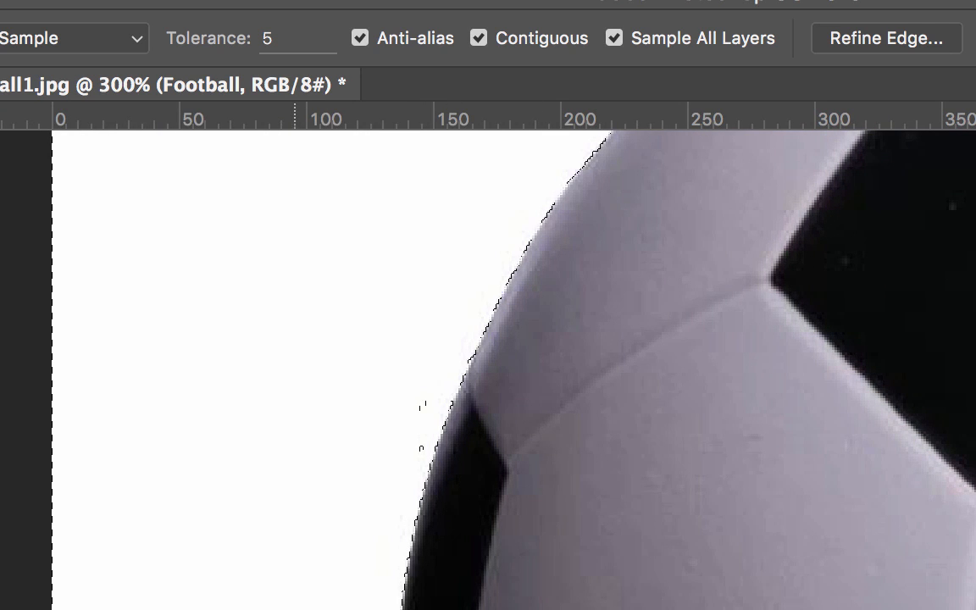
{"action": "left_click", "coordinate": [268, 37]}
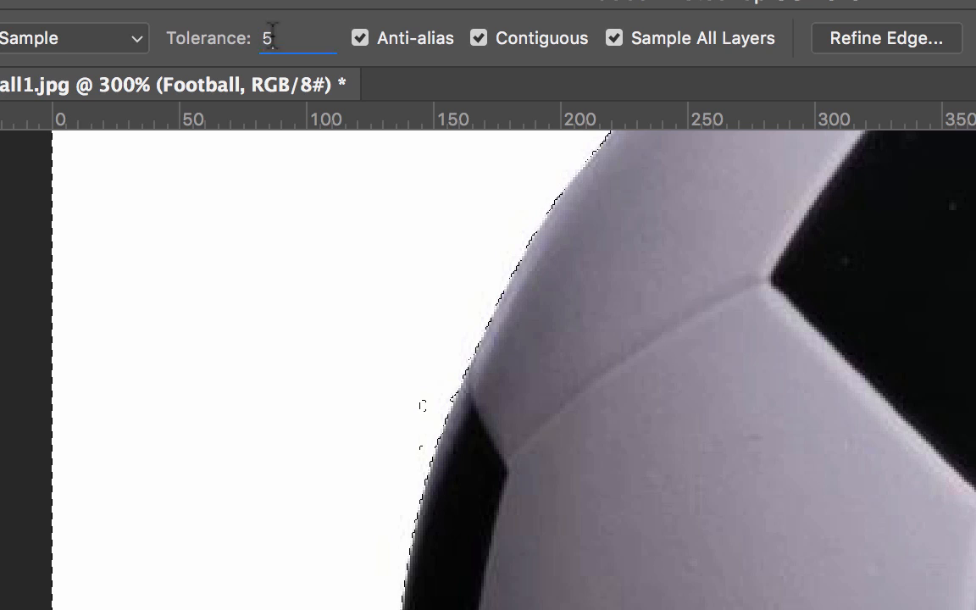
{"action": "type", "text": "1"}
{"action": "key", "text": "Return"}
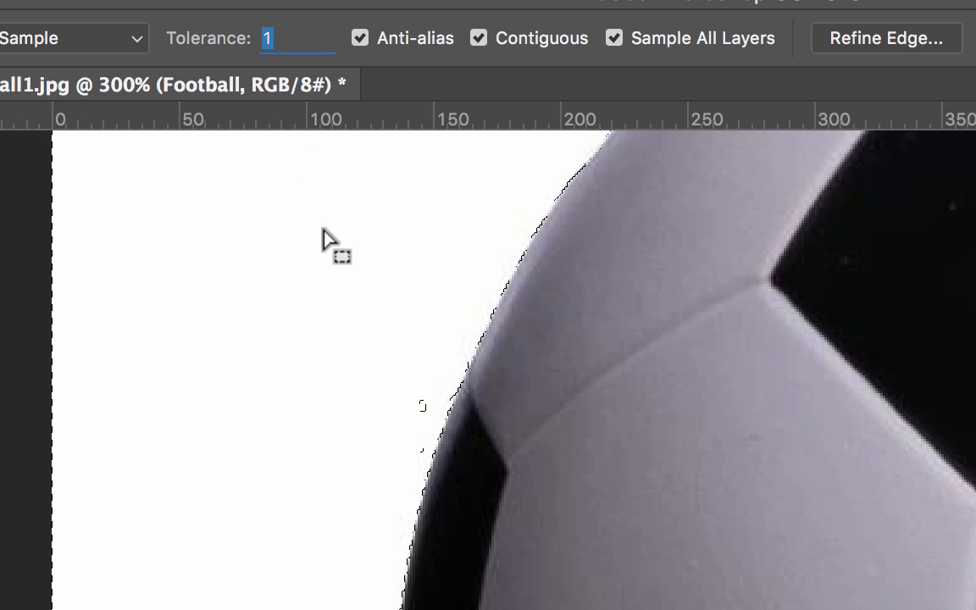
{"action": "key", "text": "super+d"}
{"action": "left_click", "coordinate": [233, 273]}
{"action": "scroll", "coordinate": [233, 273], "scroll_direction": "up", "scroll_amount": 5}
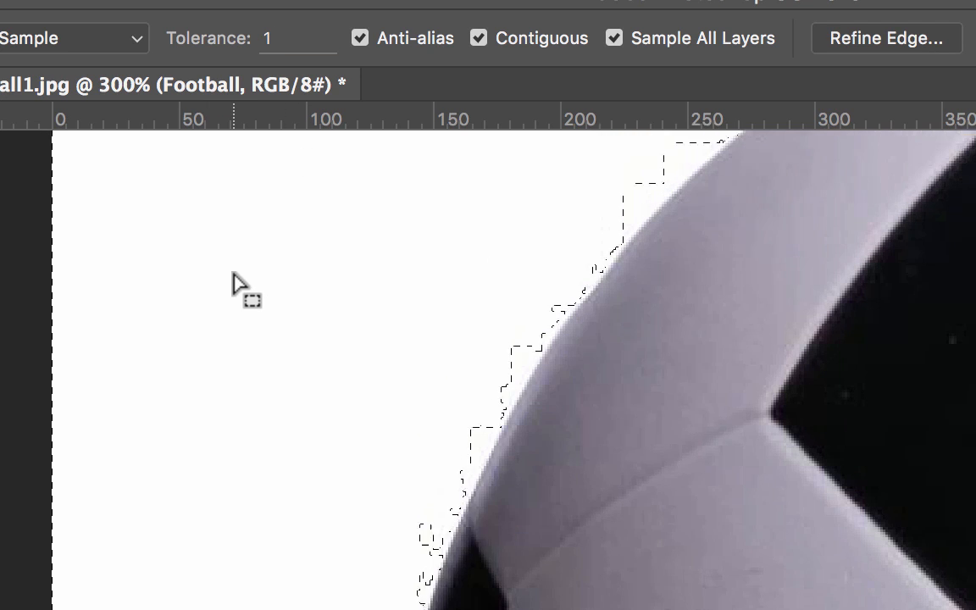
{"action": "scroll", "coordinate": [233, 273], "scroll_direction": "right", "scroll_amount": 5}
{"action": "scroll", "coordinate": [233, 272], "scroll_direction": "right", "scroll_amount": 3}
{"action": "scroll", "coordinate": [233, 273], "scroll_direction": "up", "scroll_amount": 3}
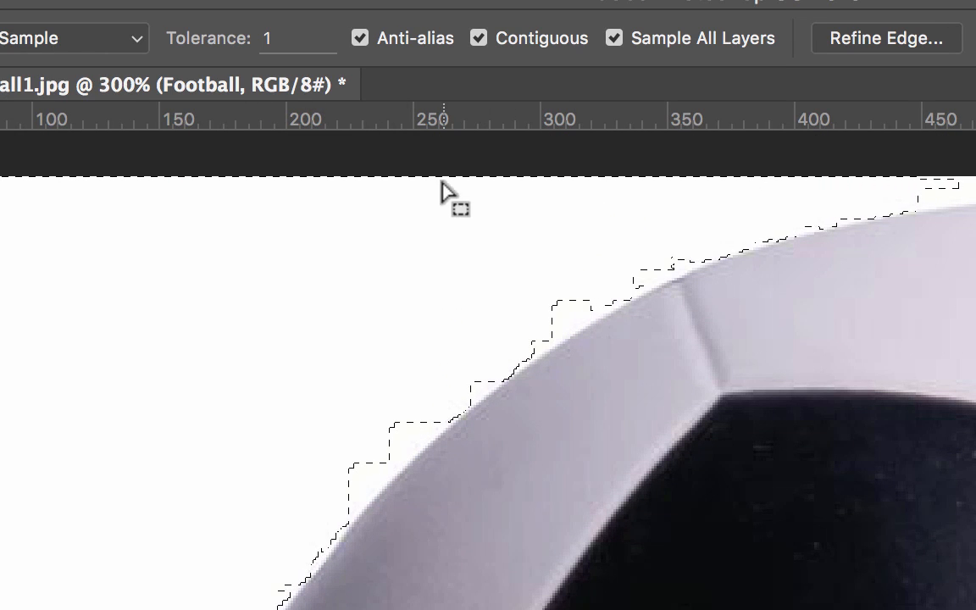
- Set the Magic Wand tolerance to 10 and reselect the white background around the ball
{"action": "left_click", "coordinate": [233, 42]}
{"action": "type", "text": "10"}
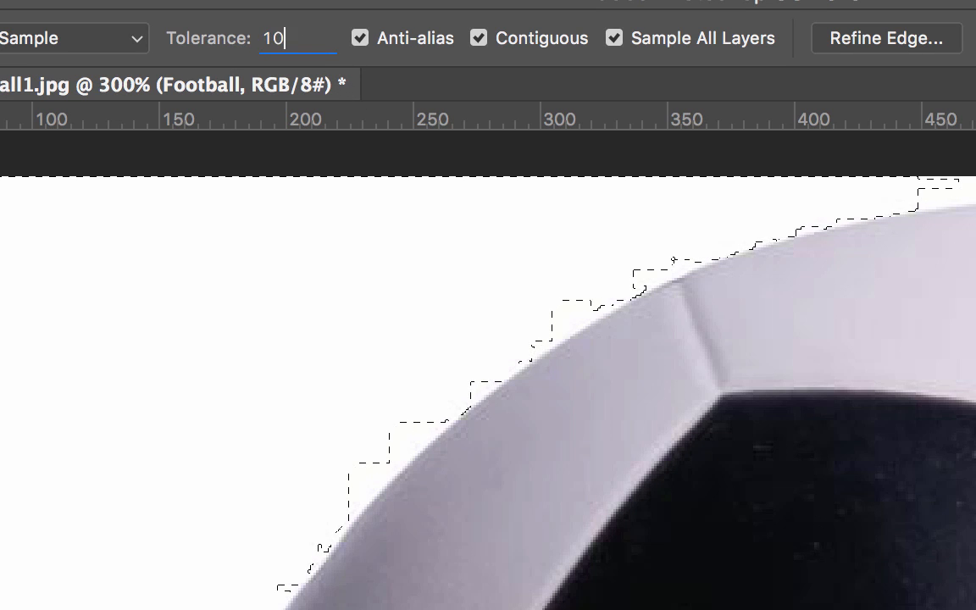
{"action": "key", "text": "Return"}
{"action": "left_click", "coordinate": [361, 288]}
{"action": "left_click", "coordinate": [329, 305]}
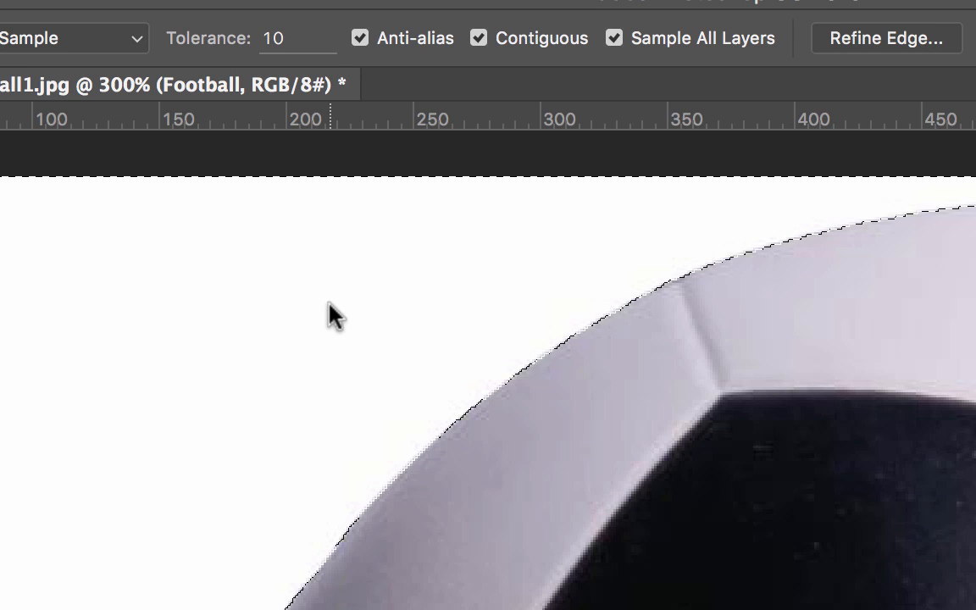
- Examine the background selection's edge around the whole outline of the ball
{"action": "scroll", "coordinate": [331, 307], "scroll_direction": "right", "scroll_amount": 15}
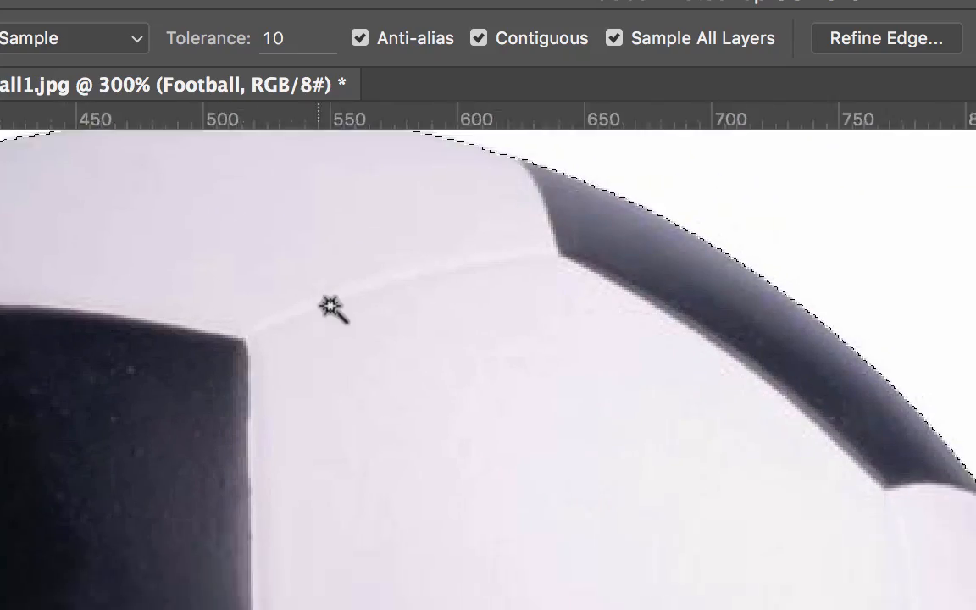
{"action": "scroll", "coordinate": [331, 305], "scroll_direction": "down", "scroll_amount": 10}
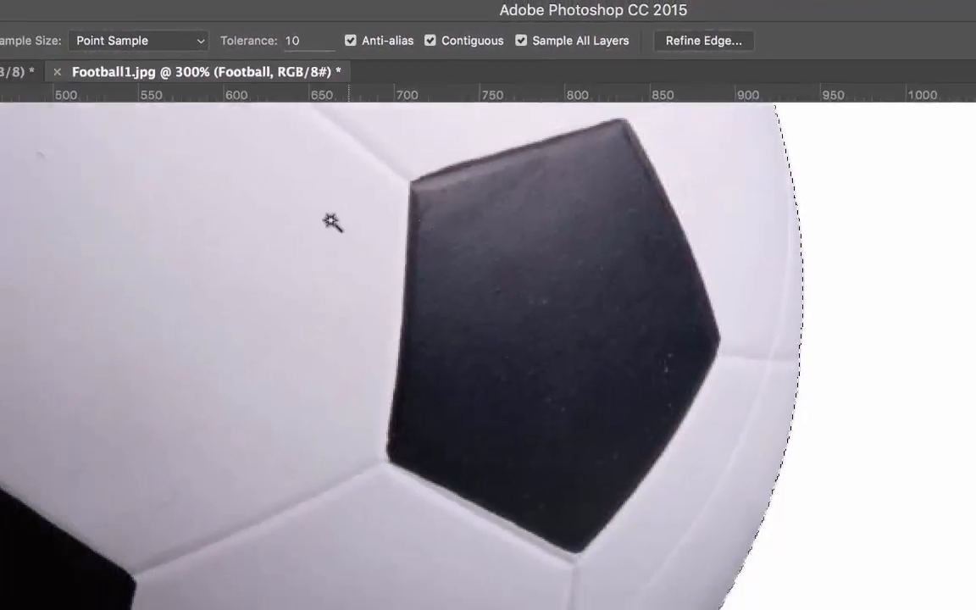
{"action": "scroll", "coordinate": [331, 222], "scroll_direction": "left", "scroll_amount": 8}
{"action": "scroll", "coordinate": [330, 222], "scroll_direction": "up", "scroll_amount": 4}
{"action": "scroll", "coordinate": [330, 222], "scroll_direction": "down", "scroll_amount": 13}
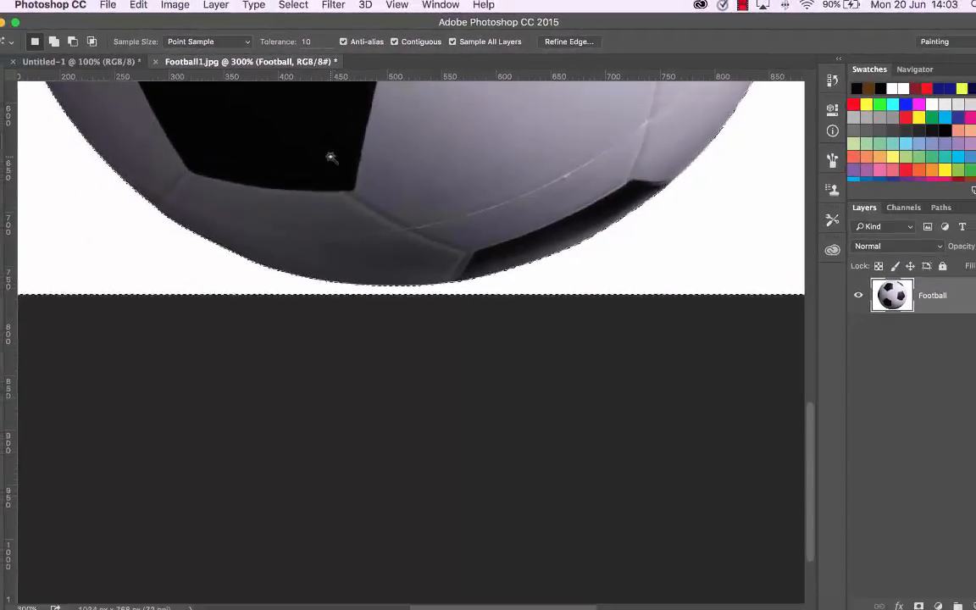
{"action": "scroll", "coordinate": [331, 222], "scroll_direction": "up", "scroll_amount": 12}
{"action": "scroll", "coordinate": [330, 150], "scroll_direction": "up", "scroll_amount": 8}
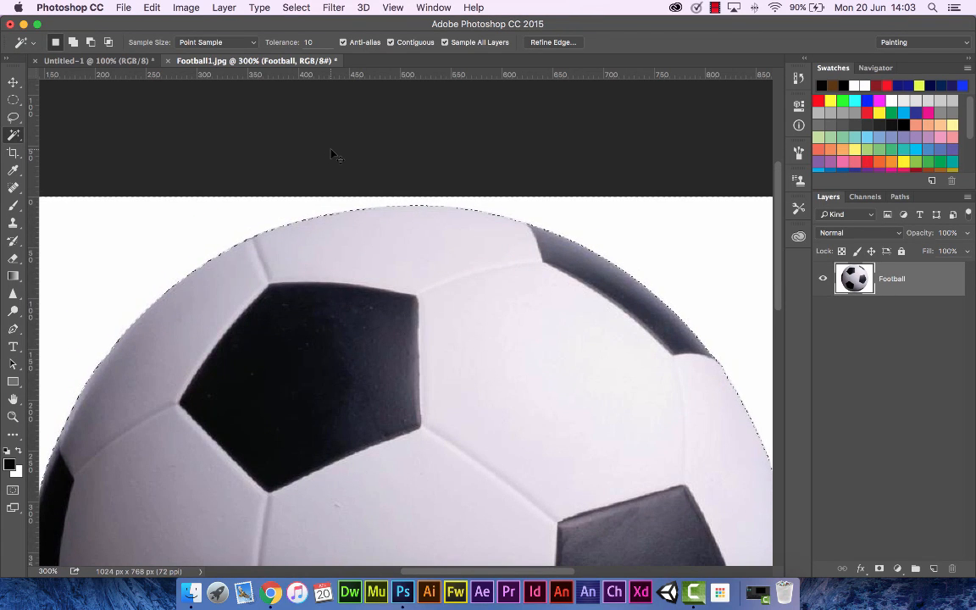
{"action": "key", "text": "super+minus"}
{"action": "key", "text": "super+minus"}
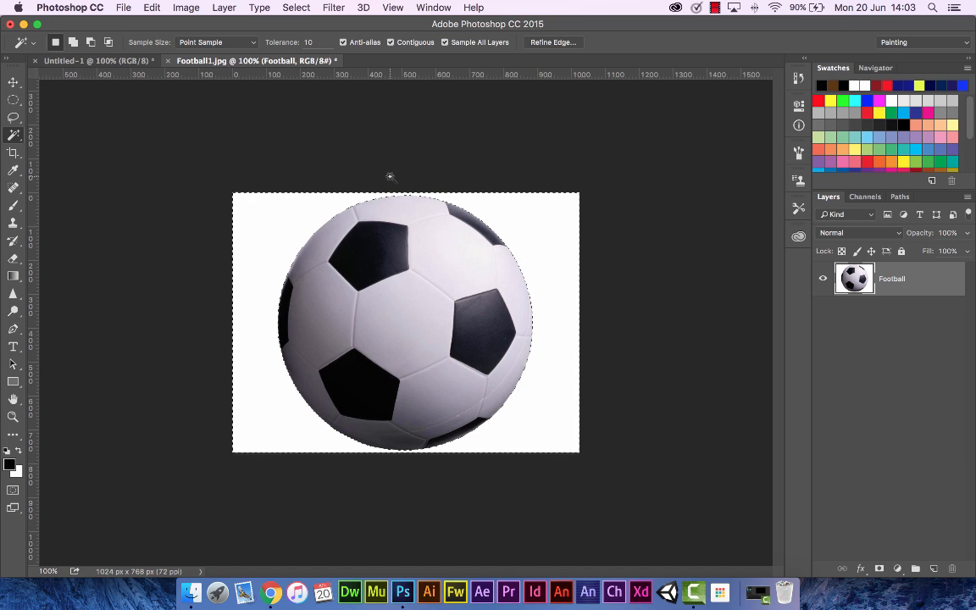
- Clear the selection and try to move the Football layer with its white background still attached
{"action": "left_click", "coordinate": [14, 83]}
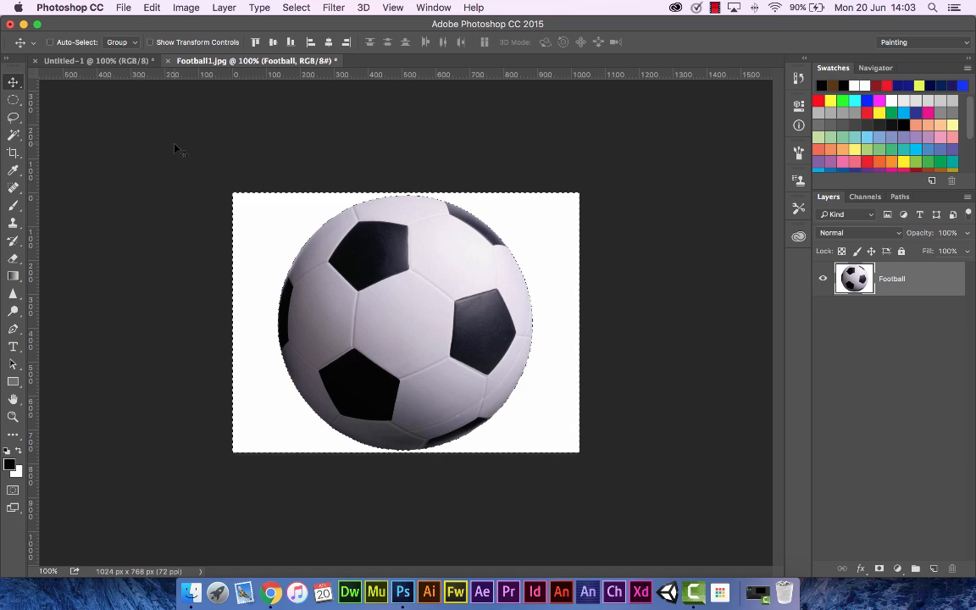
{"action": "key", "text": "super+d"}
{"action": "mouse_move", "coordinate": [337, 245]}
{"action": "left_mouse_down"}
{"action": "mouse_move", "coordinate": [373, 248]}
{"action": "mouse_move", "coordinate": [335, 246]}
{"action": "left_mouse_up"}
- Delete the white background around the ball using the Magic Wand, clear the selection, and shift the cut-out ball slightly to the right
{"action": "left_click", "coordinate": [13, 134]}
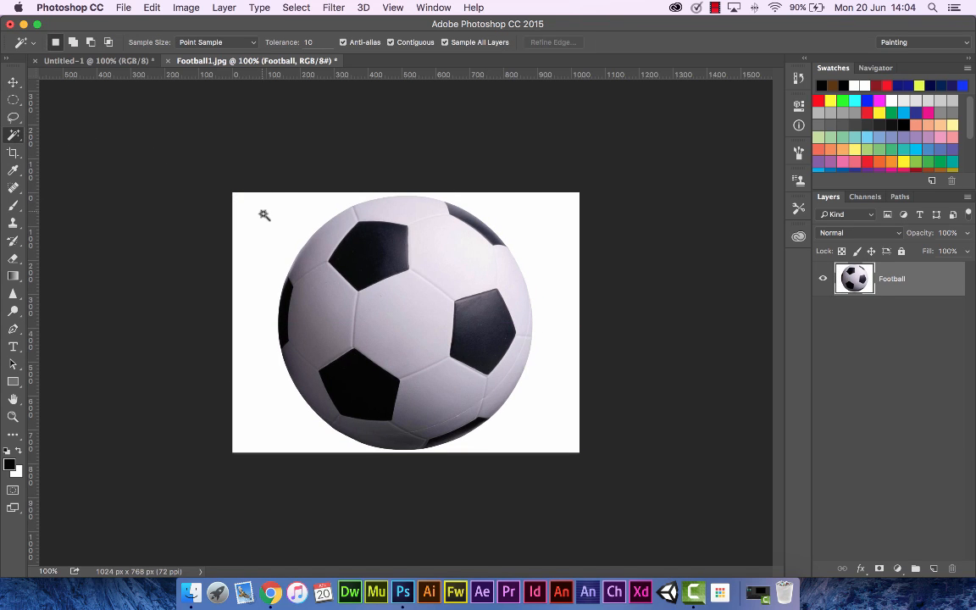
{"action": "left_click", "coordinate": [266, 221]}
{"action": "key", "text": "BackSpace"}
{"action": "key", "text": "super+d"}
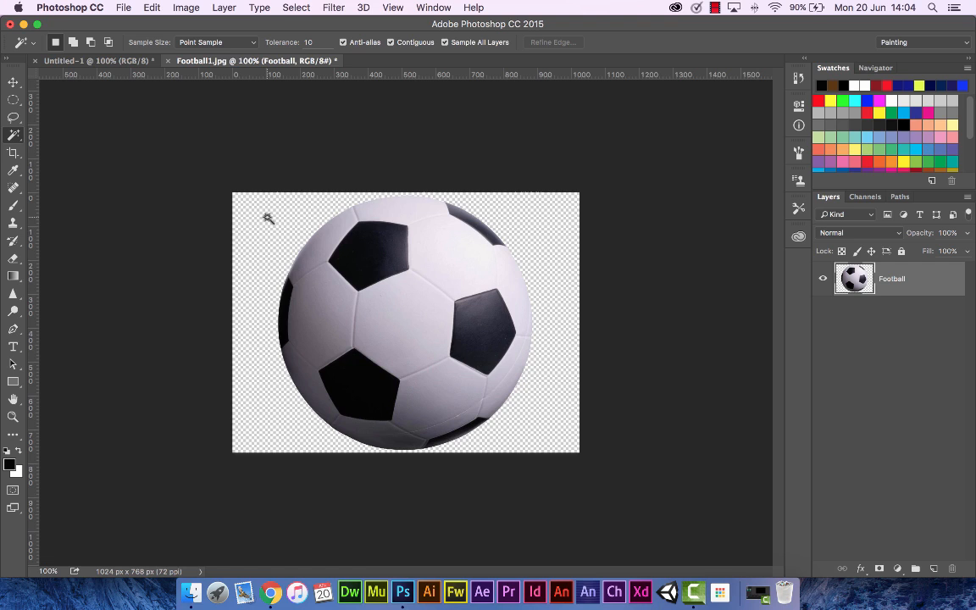
{"action": "left_click", "coordinate": [13, 82]}
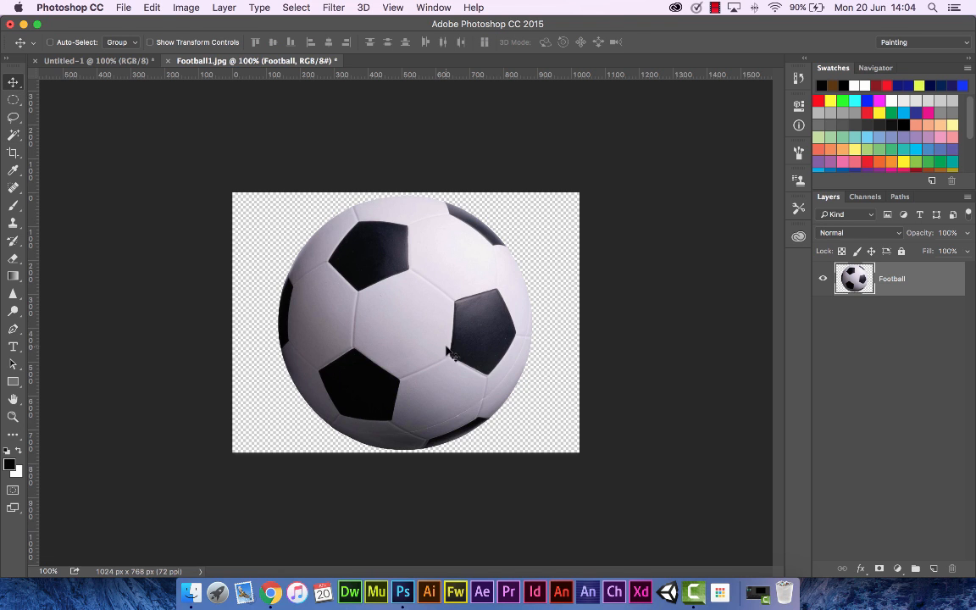
{"action": "mouse_move", "coordinate": [442, 349]}
{"action": "left_mouse_down"}
{"action": "mouse_move", "coordinate": [488, 353]}
{"action": "mouse_move", "coordinate": [435, 340]}
{"action": "mouse_move", "coordinate": [454, 349]}
{"action": "left_mouse_up"}
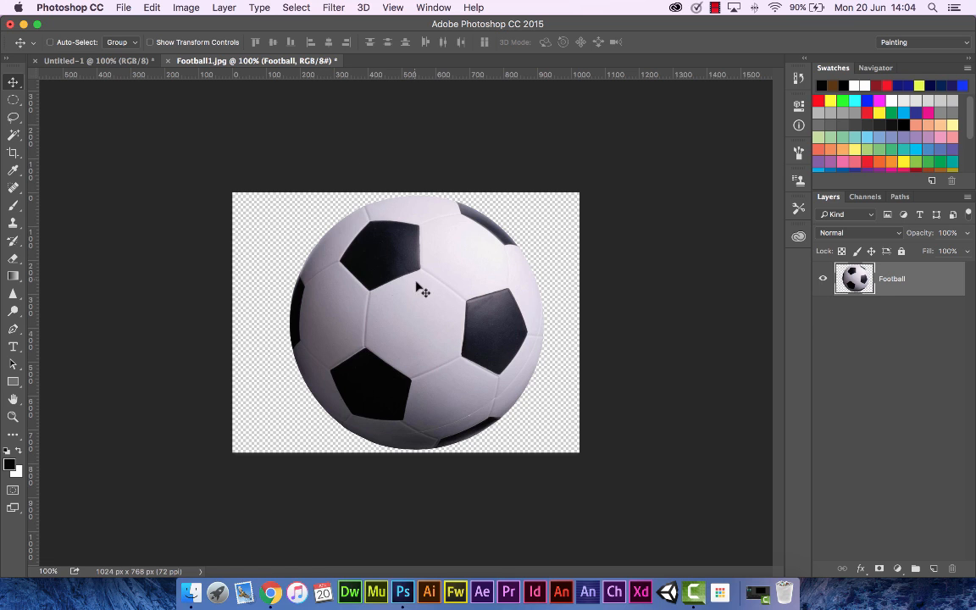
- Float Football1.jpg in its own window and copy the ball onto the middle of the pitch in Untitled-1
{"action": "left_click", "coordinate": [121, 67]}
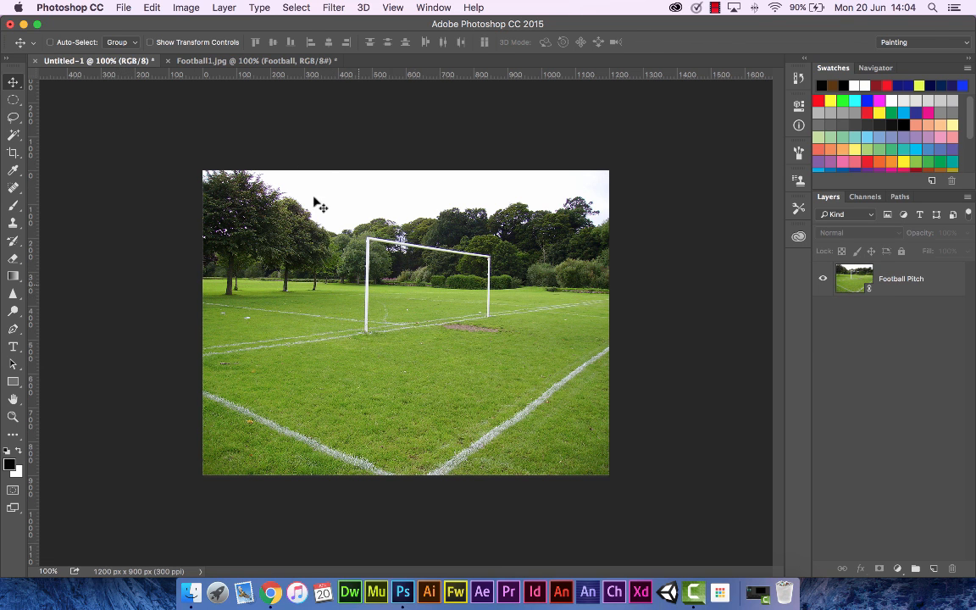
{"action": "left_click", "coordinate": [234, 63]}
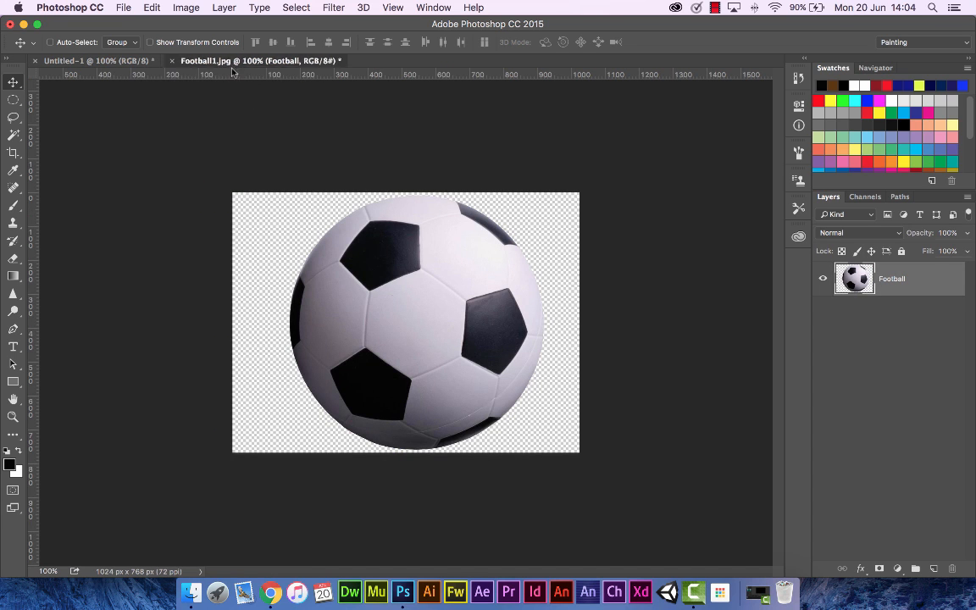
{"action": "left_click_drag", "start_coordinate": [230, 63], "coordinate": [501, 150]}
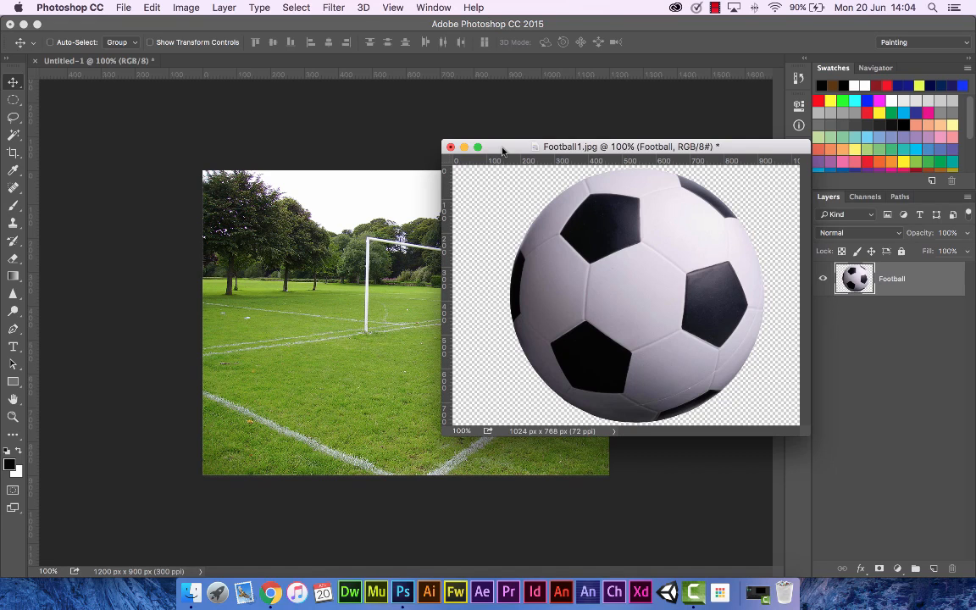
{"action": "left_click_drag", "start_coordinate": [659, 270], "coordinate": [447, 297]}
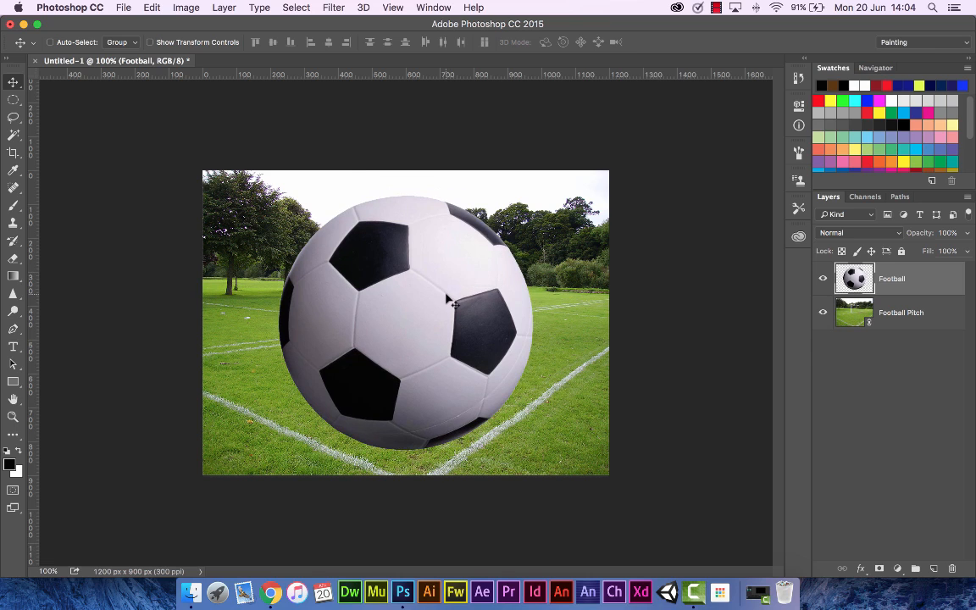
- Scale the Football layer to 20% width and height, and place the ball on the grass near the pitch's lower-left line
{"action": "key", "text": "super+t"}
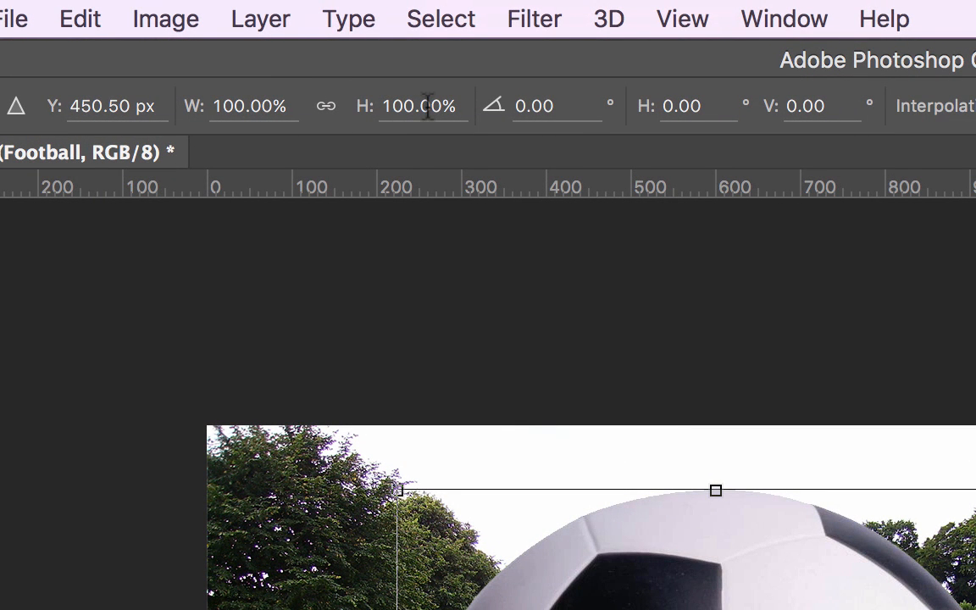
{"action": "left_click", "coordinate": [273, 108]}
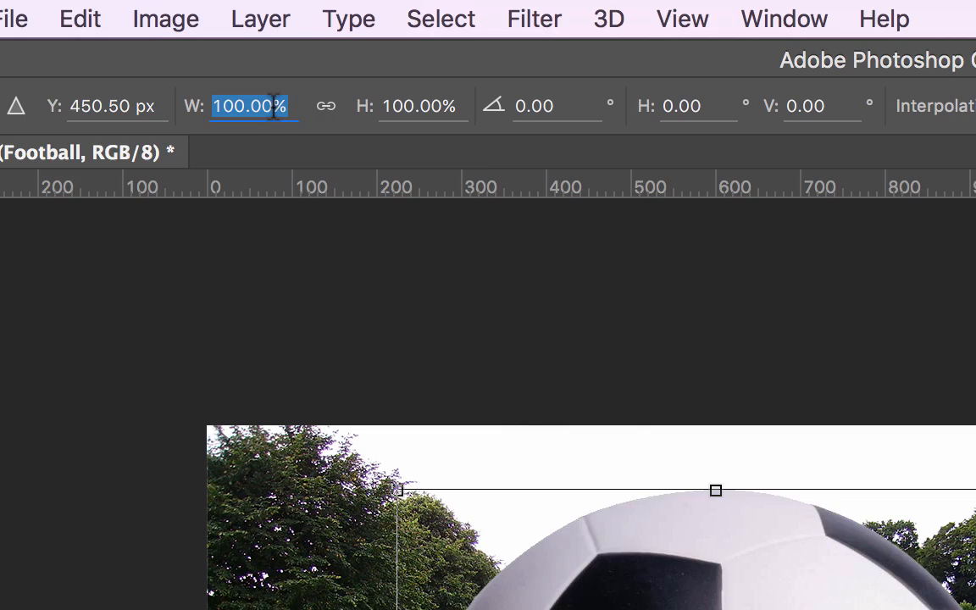
{"action": "type", "text": "20"}
{"action": "key", "text": "Tab"}
{"action": "type", "text": "2"}
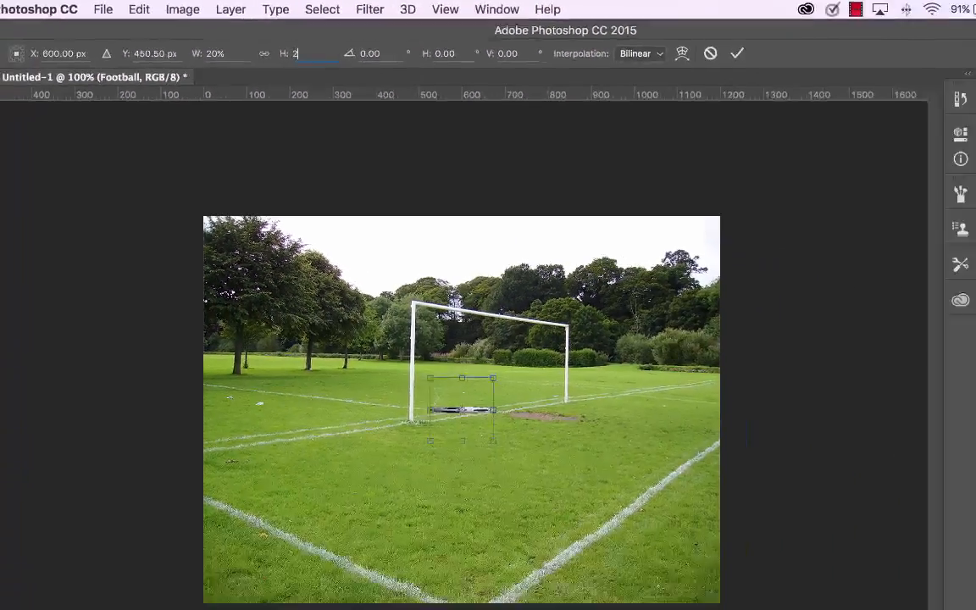
{"action": "type", "text": "0"}
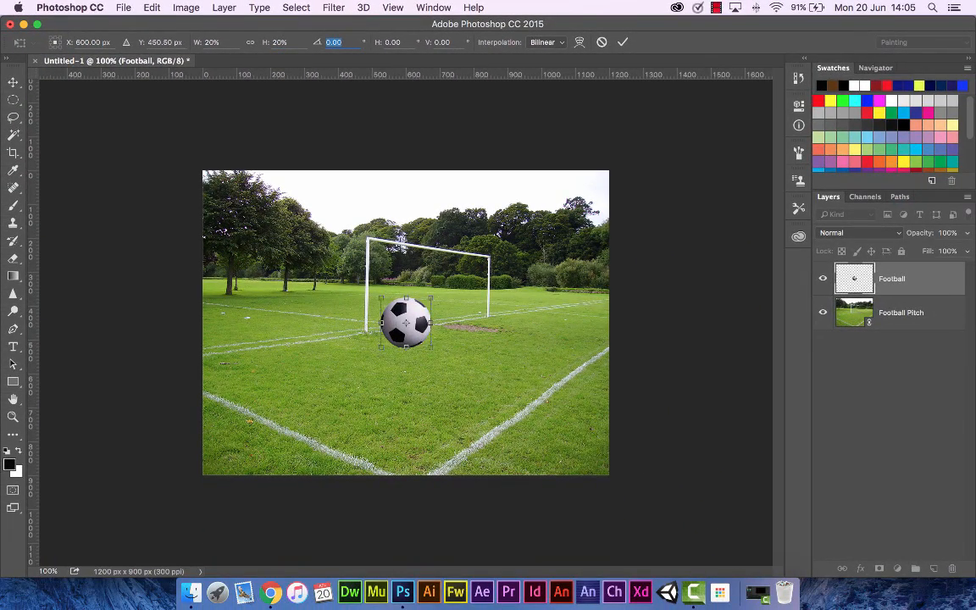
{"action": "left_click", "coordinate": [12, 82]}
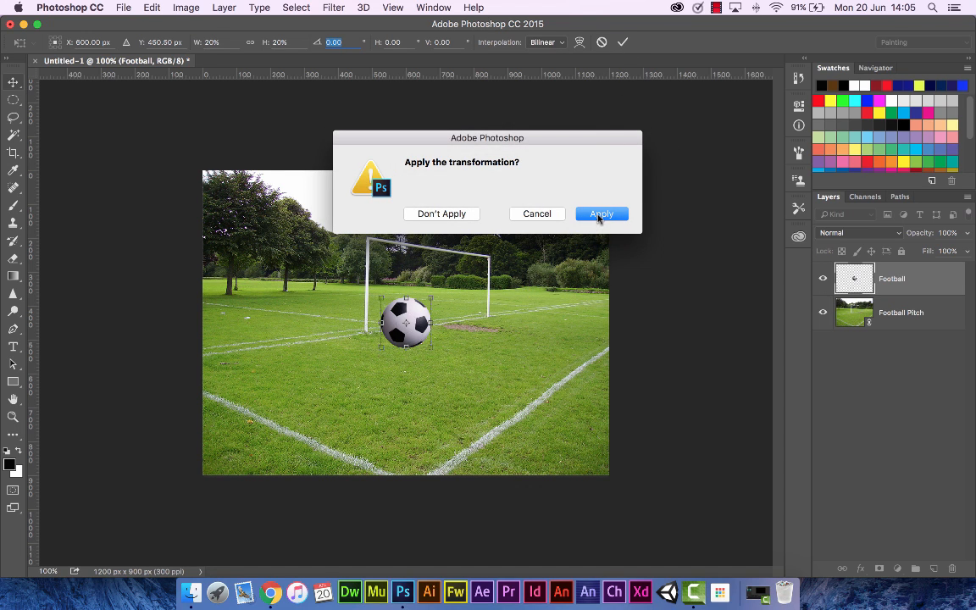
{"action": "left_click", "coordinate": [600, 215]}
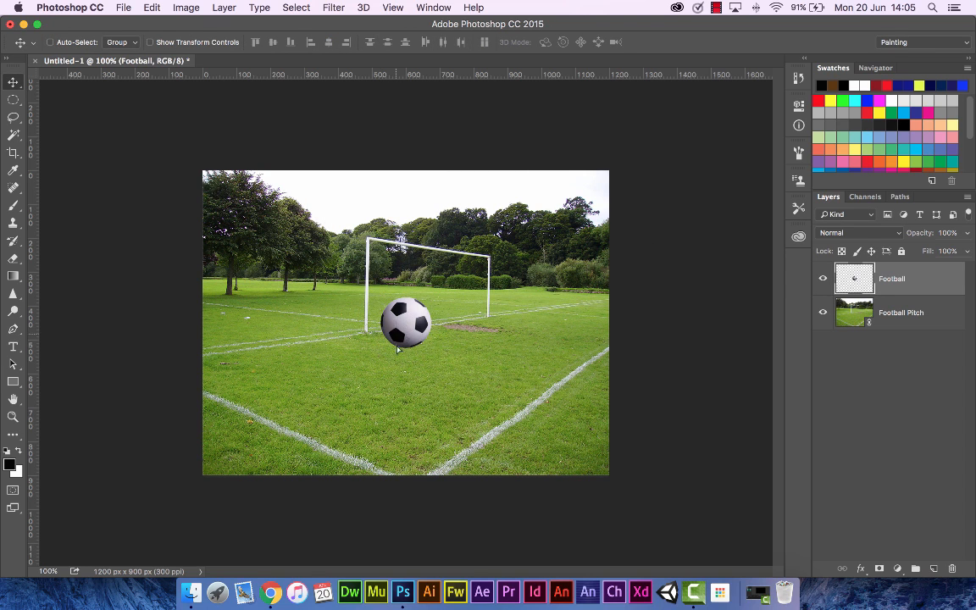
{"action": "left_click_drag", "start_coordinate": [398, 350], "coordinate": [366, 430]}
- Open the soccer player JPEG from the Unit 202 Imaging Software folder
{"action": "left_click", "coordinate": [124, 8]}
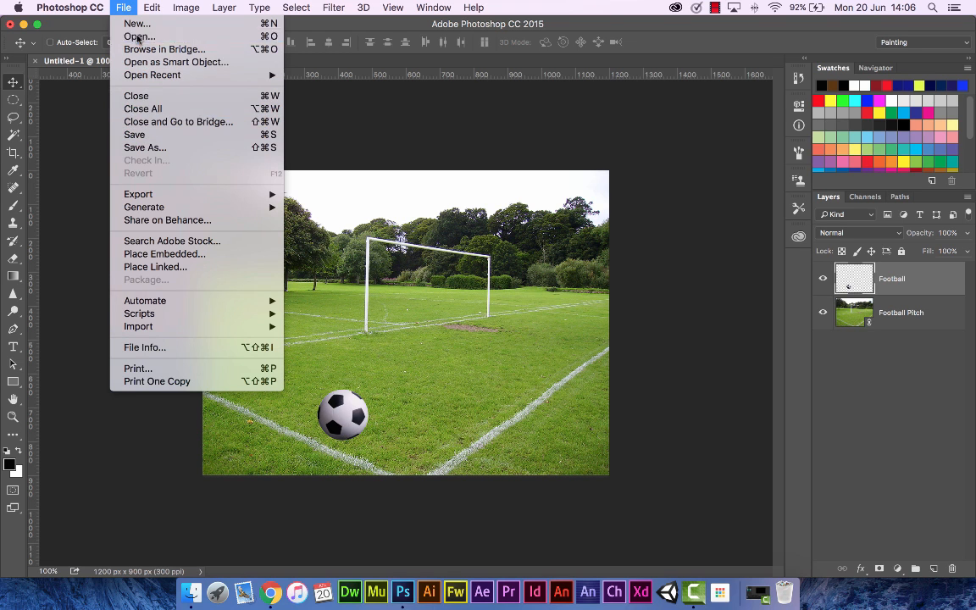
{"action": "left_click", "coordinate": [138, 36]}
{"action": "left_click", "coordinate": [388, 100]}
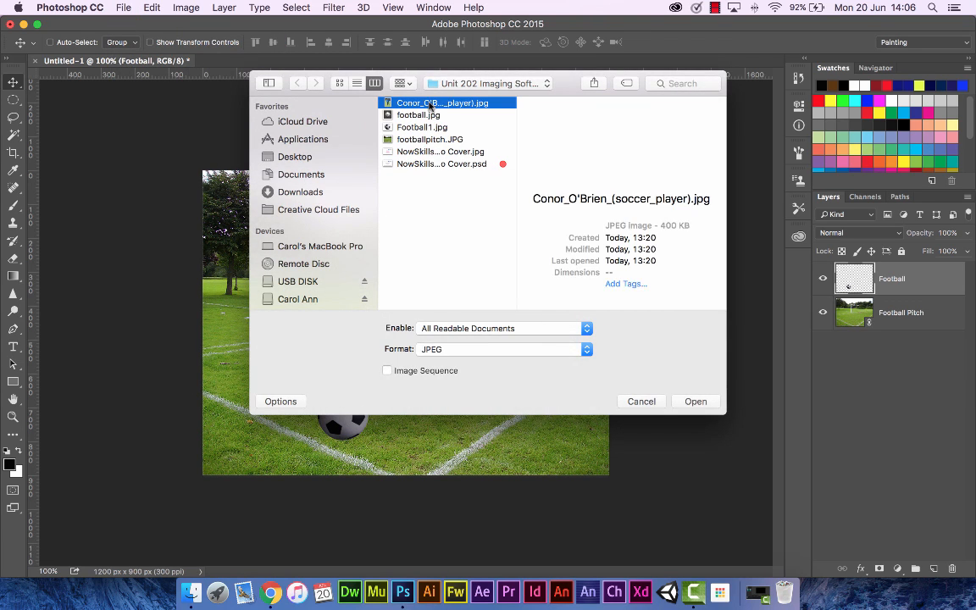
{"action": "double_click", "coordinate": [388, 100]}
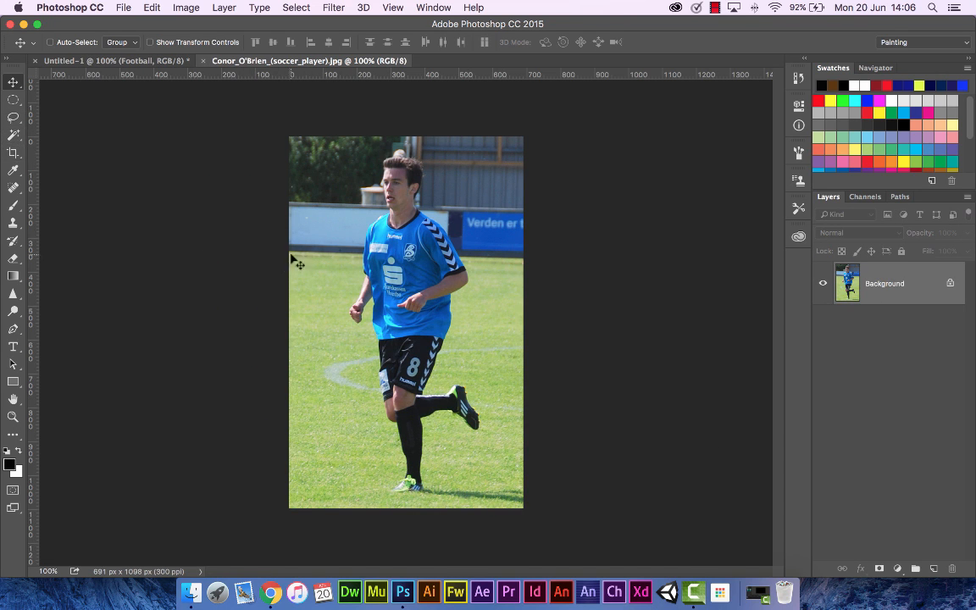
- Crop the player photo closely around the player on all four sides, to about 417 × 1017 px
{"action": "left_click", "coordinate": [13, 153]}
{"action": "mouse_move", "coordinate": [292, 323]}
{"action": "left_mouse_down"}
{"action": "mouse_move", "coordinate": [331, 324]}
{"action": "mouse_move", "coordinate": [319, 323]}
{"action": "left_mouse_up"}
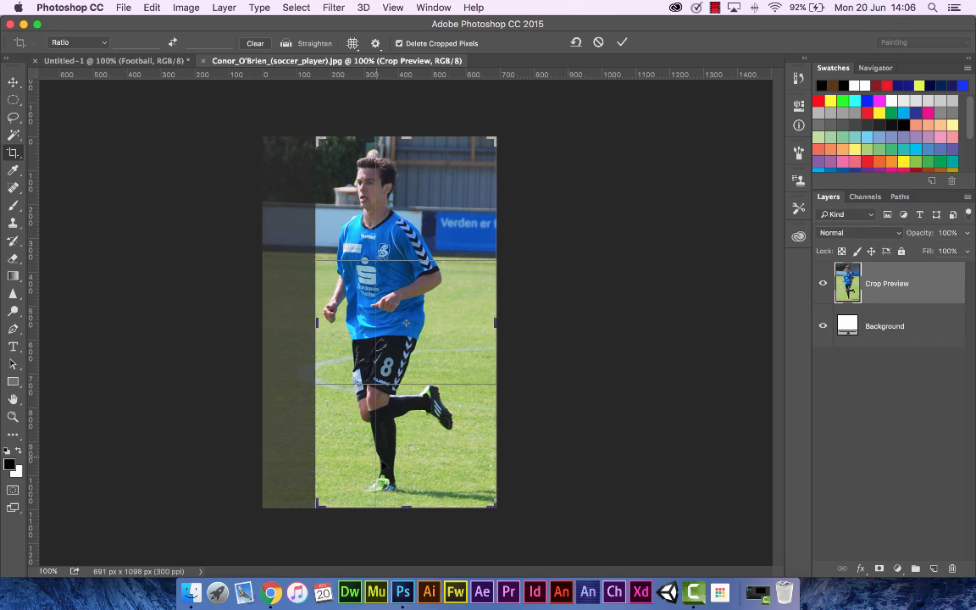
{"action": "left_click_drag", "start_coordinate": [409, 503], "coordinate": [408, 491]}
{"action": "left_click_drag", "start_coordinate": [492, 323], "coordinate": [464, 321]}
{"action": "left_click_drag", "start_coordinate": [405, 142], "coordinate": [405, 150]}
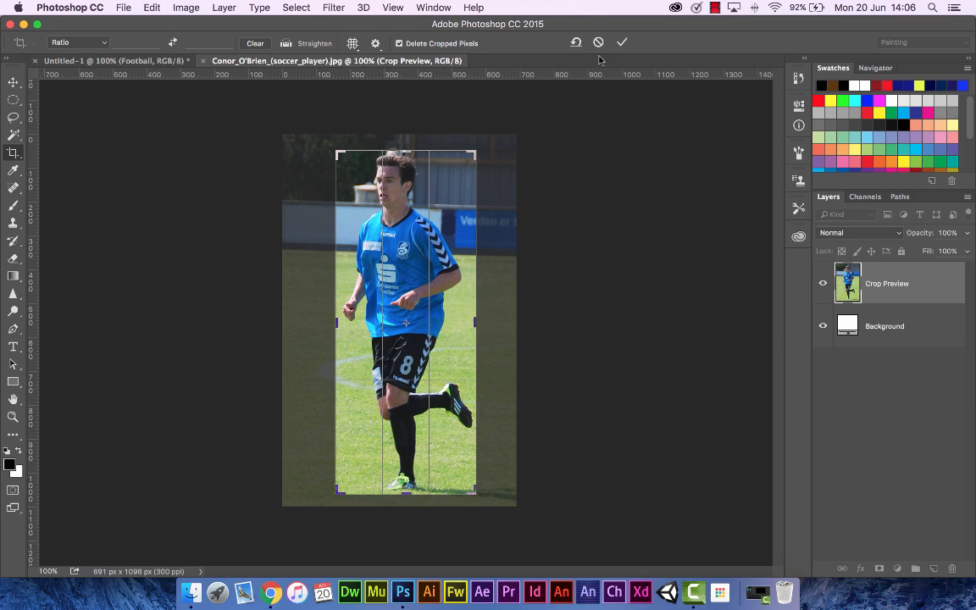
{"action": "left_click", "coordinate": [623, 43]}
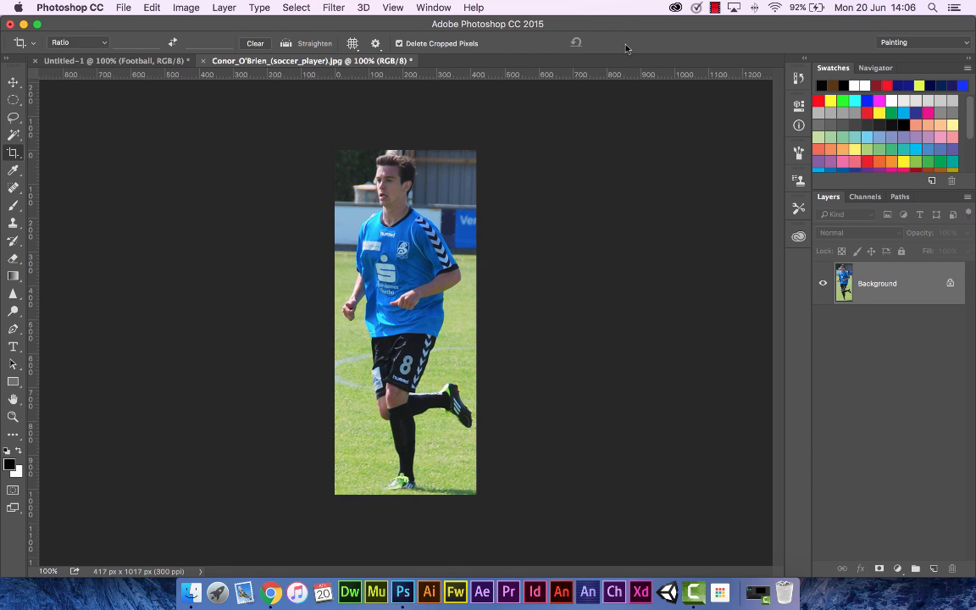
{"action": "left_click", "coordinate": [12, 81]}
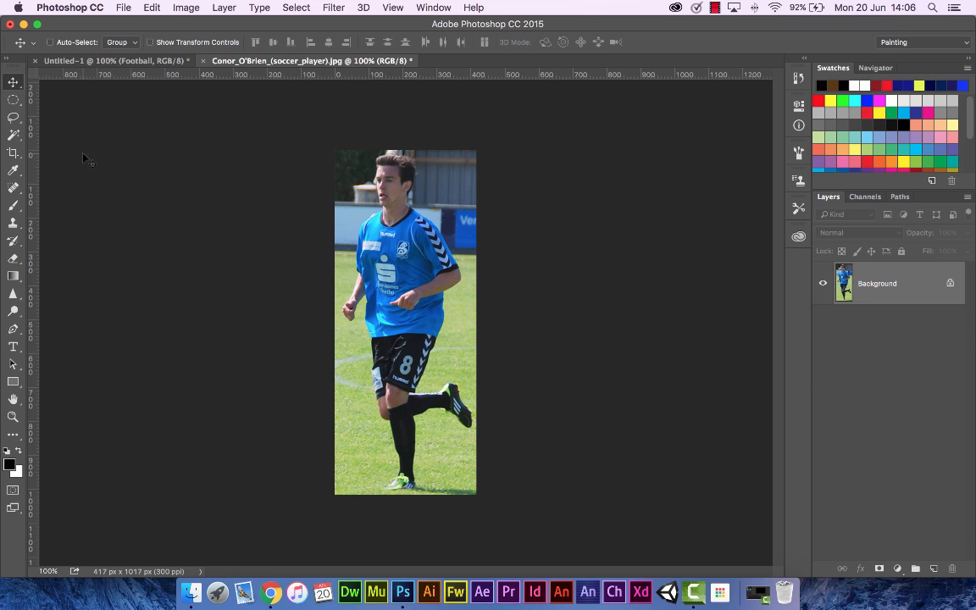
- Start a Polygonal Lasso outline at the toe of the player's standing boot and trace the boot's front edge past the laces to the ankle
{"action": "left_click", "coordinate": [14, 117]}
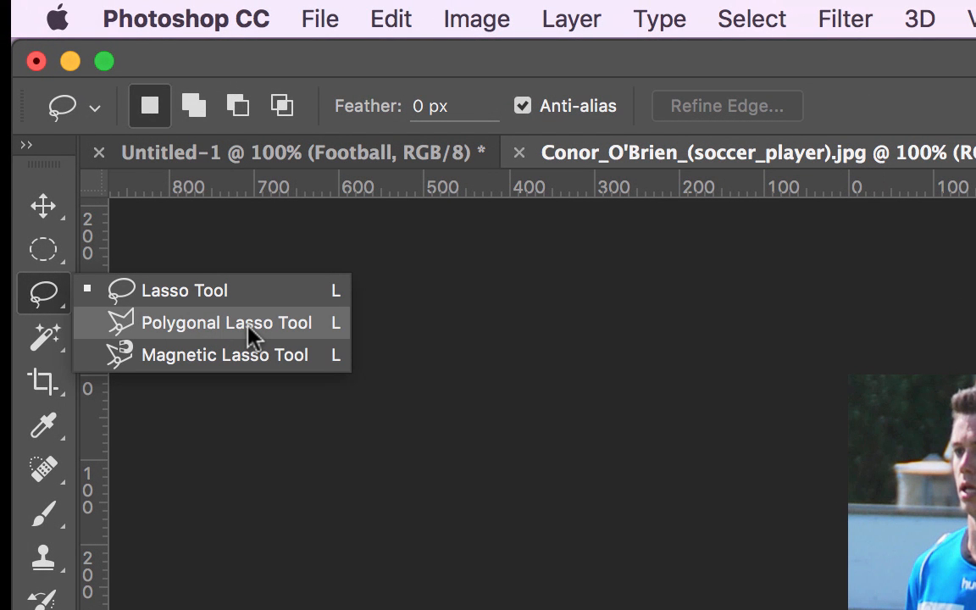
{"action": "left_click", "coordinate": [251, 333]}
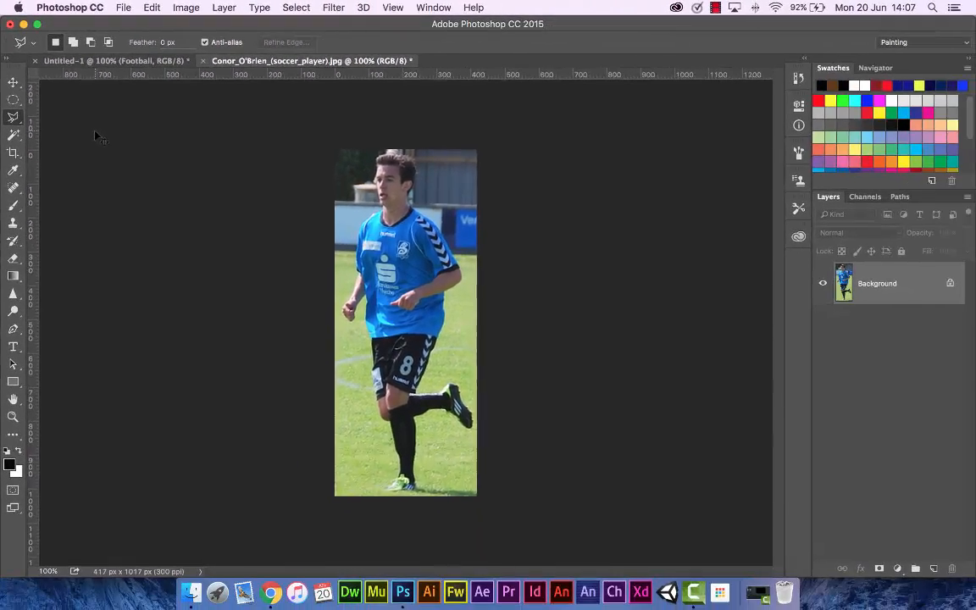
{"action": "key", "text": "super+plus"}
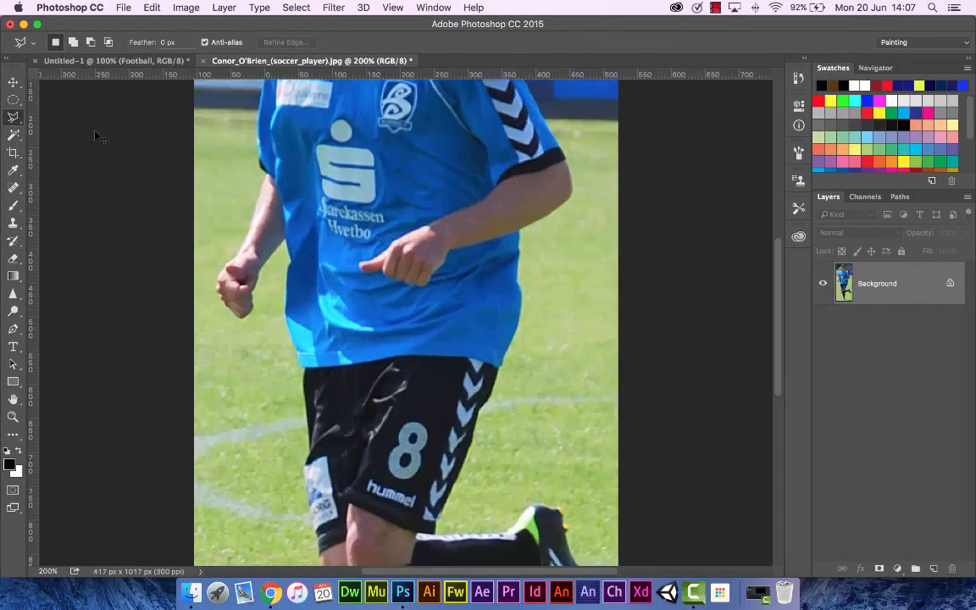
{"action": "key", "text": "super+plus"}
{"action": "scroll", "coordinate": [96, 136], "scroll_direction": "down", "scroll_amount": 10}
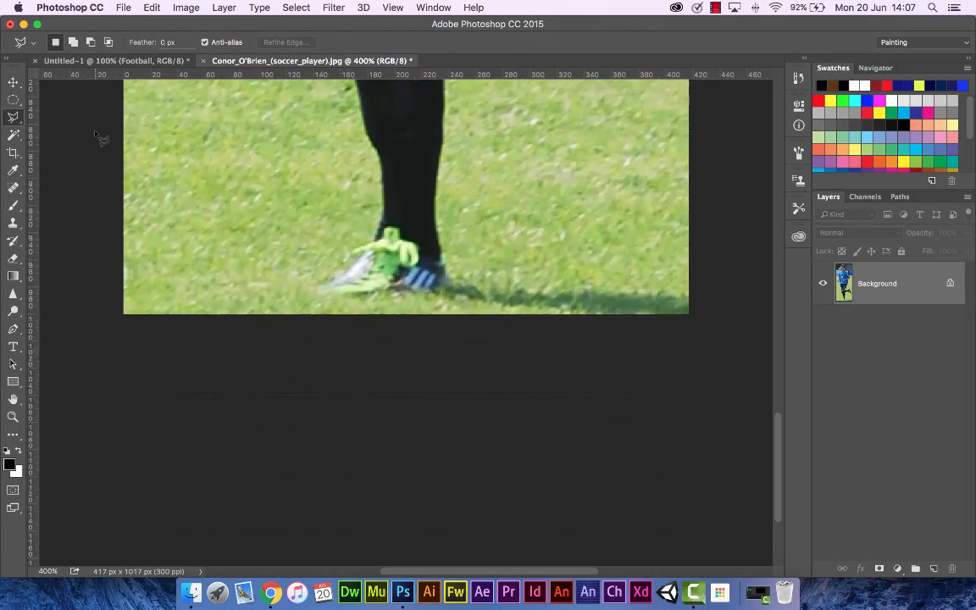
{"action": "scroll", "coordinate": [95, 132], "scroll_direction": "up", "scroll_amount": 1}
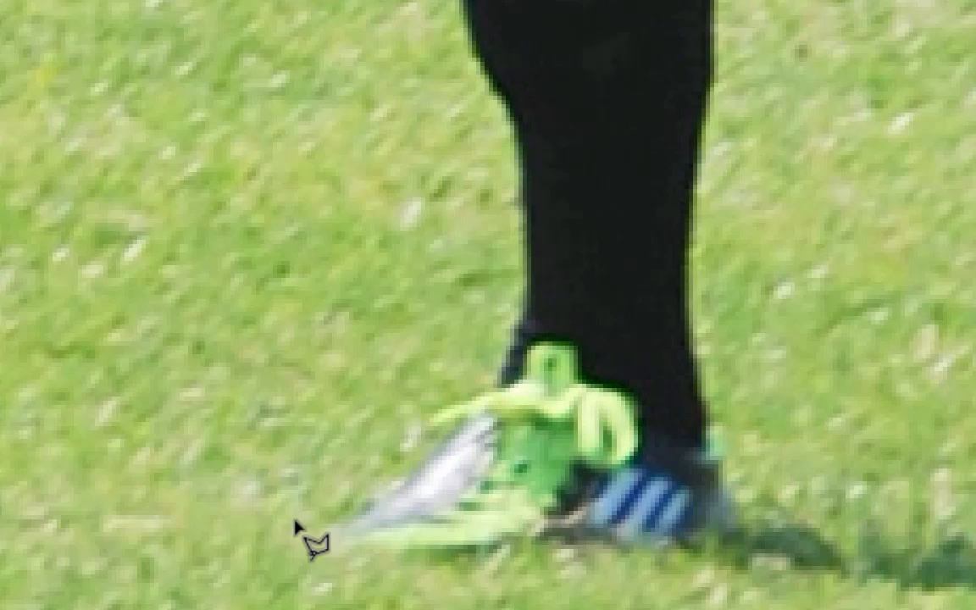
{"action": "left_click", "coordinate": [316, 545]}
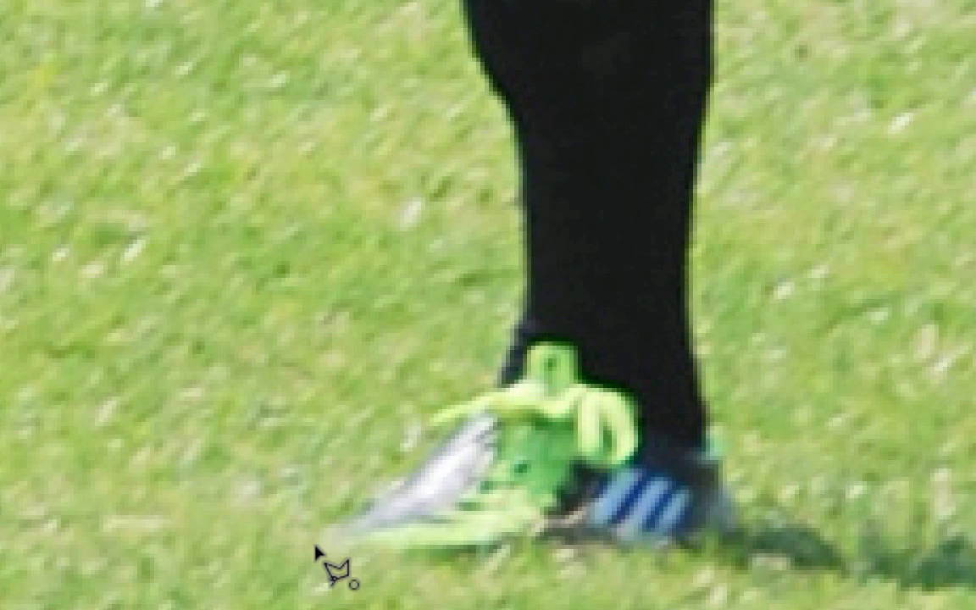
{"action": "left_click", "coordinate": [367, 515]}
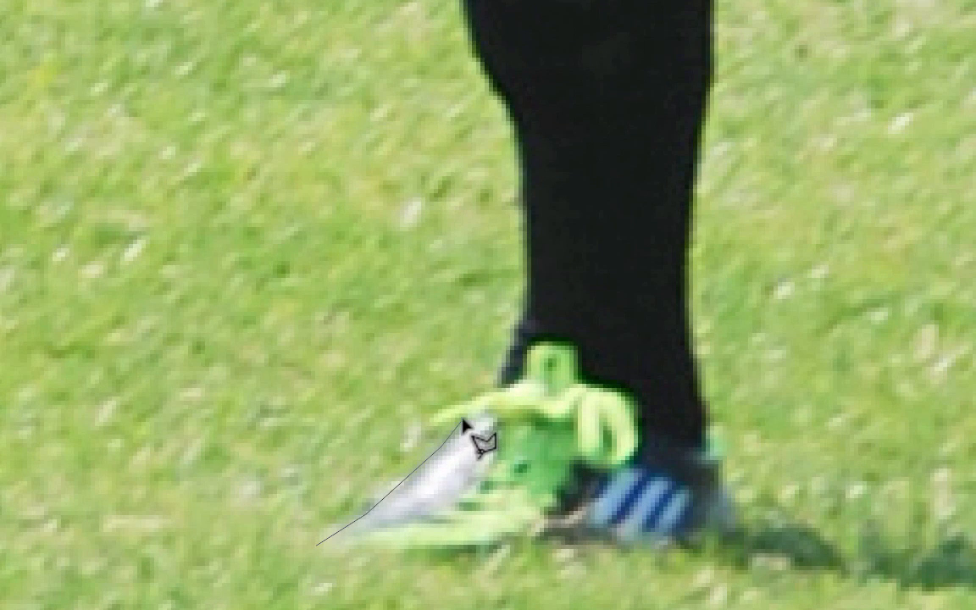
{"action": "left_click", "coordinate": [464, 421]}
{"action": "left_click", "coordinate": [429, 428]}
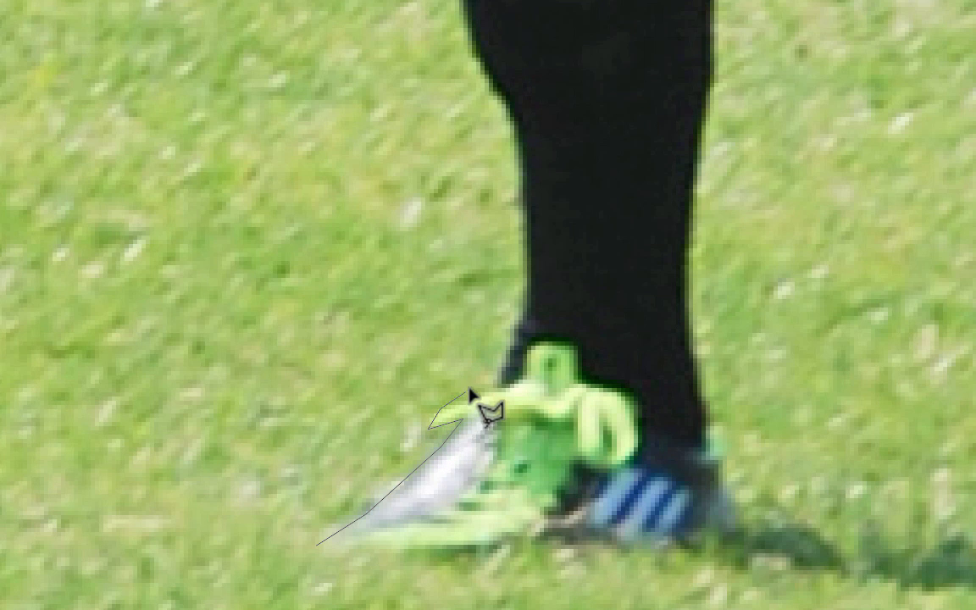
{"action": "left_click", "coordinate": [497, 388]}
- Continue the lasso outline up the front edge of the standing leg's black sock to the underside of the bent knee
{"action": "left_click", "coordinate": [521, 293]}
{"action": "left_click", "coordinate": [517, 163]}
{"action": "left_click", "coordinate": [506, 116]}
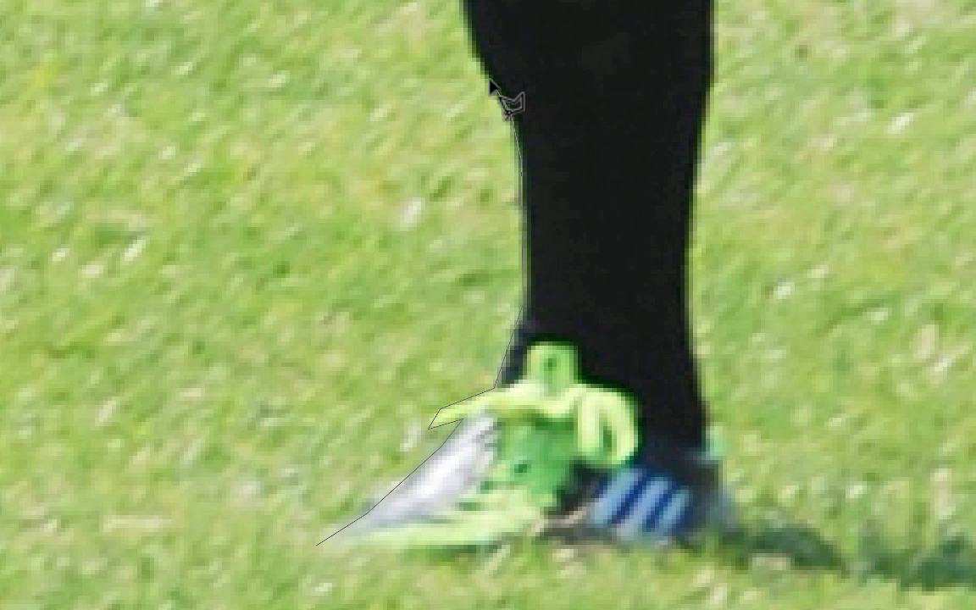
{"action": "scroll", "coordinate": [500, 84], "scroll_direction": "up", "scroll_amount": 3}
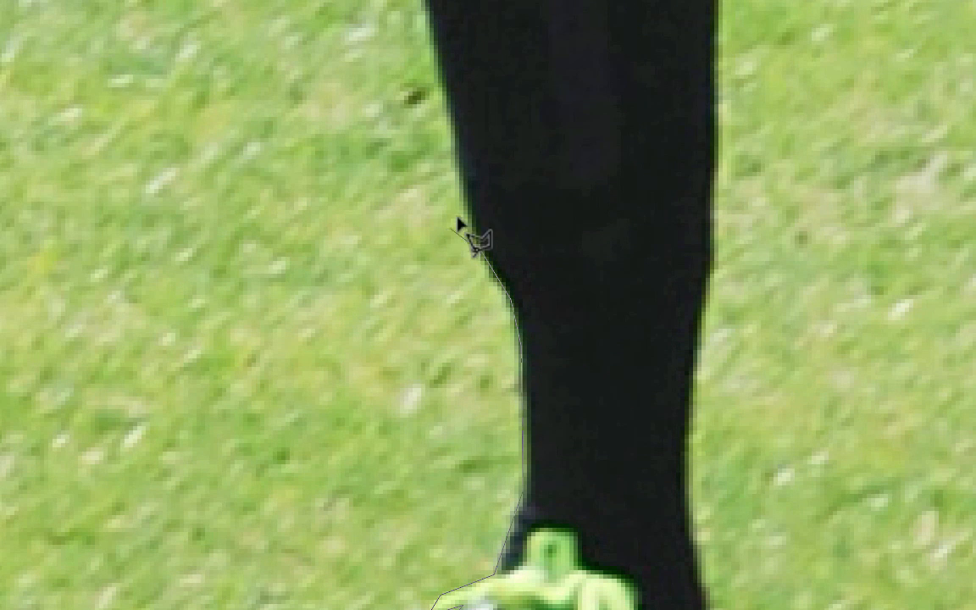
{"action": "left_click", "coordinate": [461, 192]}
{"action": "scroll", "coordinate": [440, 75], "scroll_direction": "up", "scroll_amount": 3}
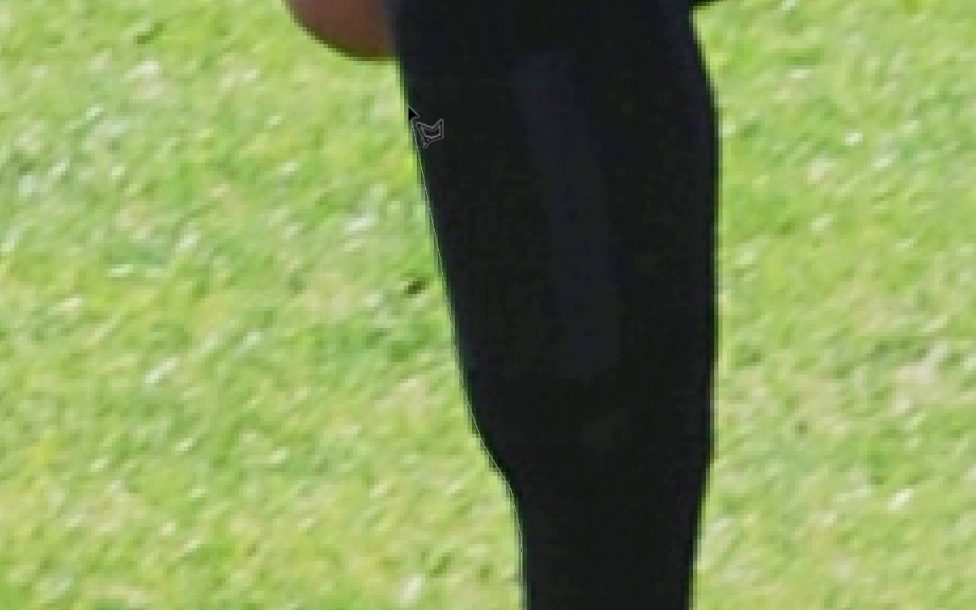
{"action": "left_click", "coordinate": [399, 57]}
{"action": "left_click", "coordinate": [372, 65]}
- Extend the lasso outline around the bent knee and up the front edge of the shorts past the white sponsor patch
{"action": "scroll", "coordinate": [375, 72], "scroll_direction": "up", "scroll_amount": 3}
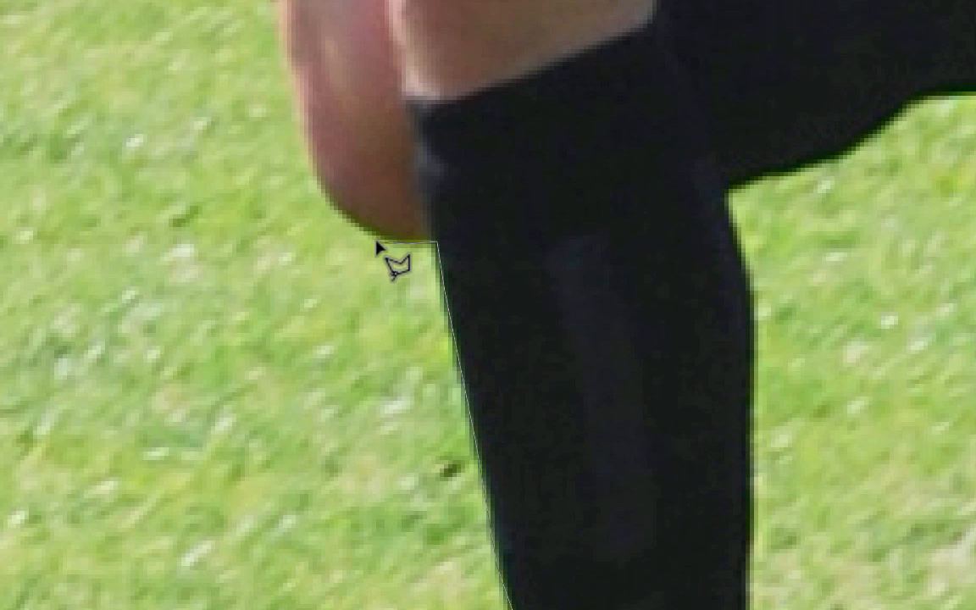
{"action": "left_click", "coordinate": [328, 197]}
{"action": "left_click", "coordinate": [297, 113]}
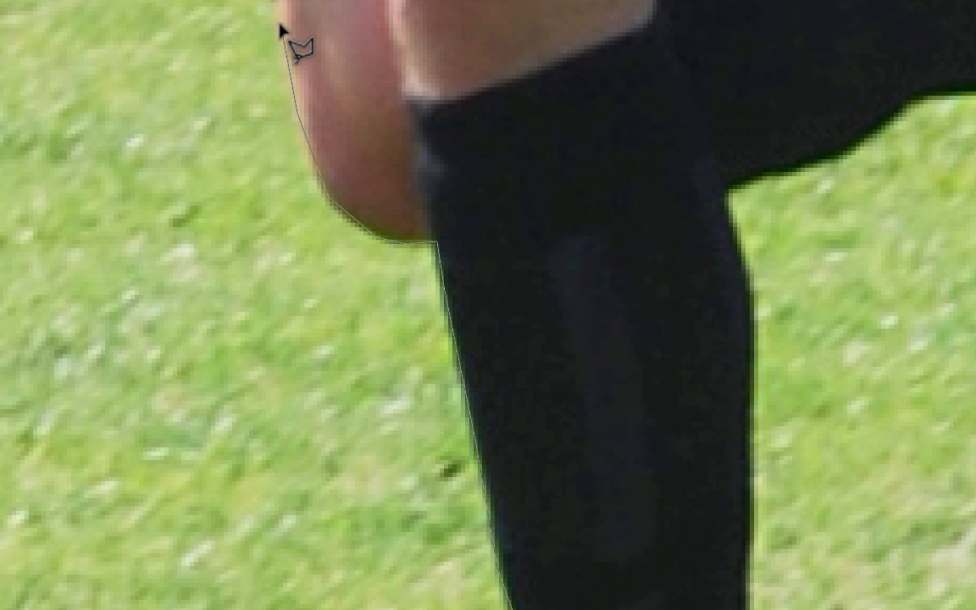
{"action": "left_click", "coordinate": [277, 1]}
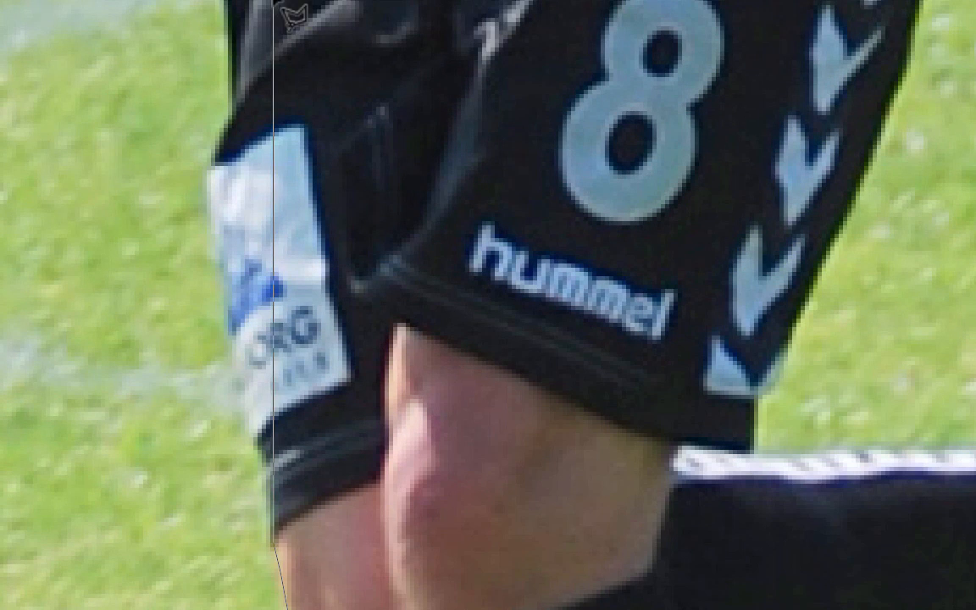
{"action": "left_click", "coordinate": [270, 532]}
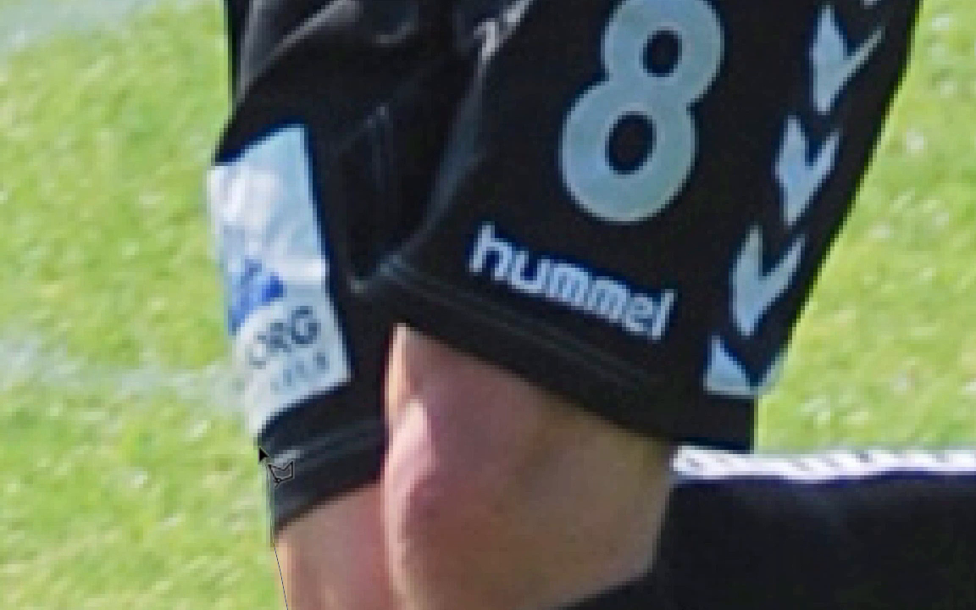
{"action": "left_click", "coordinate": [256, 446]}
{"action": "left_click", "coordinate": [209, 169]}
{"action": "left_click", "coordinate": [222, 241]}
{"action": "left_click", "coordinate": [226, 135]}
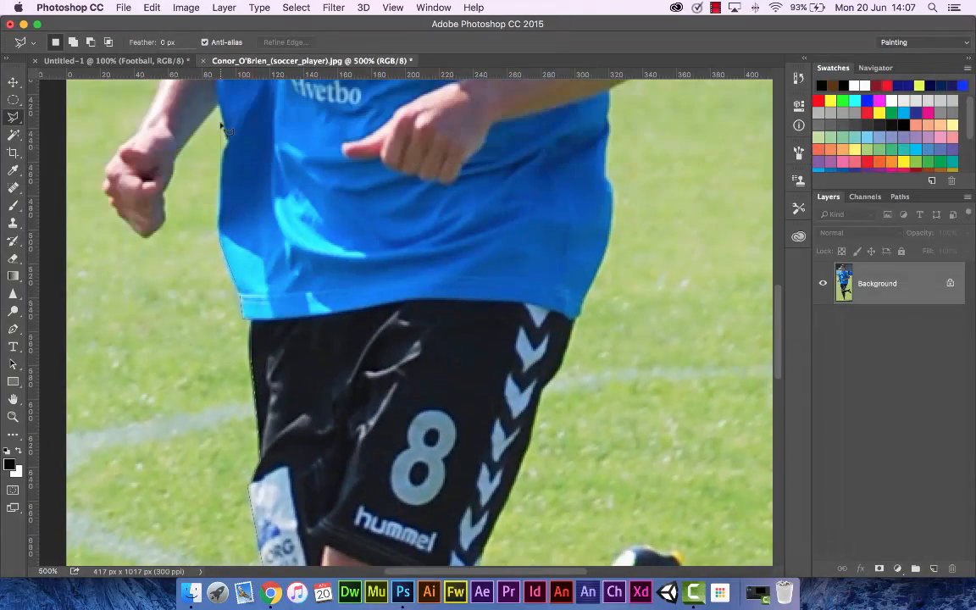
- Carry the lasso outline around the fist and forearm beside the shirt, and on up the sleeve to the shoulder
{"action": "left_click", "coordinate": [176, 152]}
{"action": "left_click", "coordinate": [166, 215]}
{"action": "left_click", "coordinate": [144, 231]}
{"action": "left_click", "coordinate": [106, 184]}
{"action": "left_click", "coordinate": [137, 129]}
{"action": "left_click", "coordinate": [187, 249]}
{"action": "scroll", "coordinate": [184, 99], "scroll_direction": "up", "scroll_amount": 5}
{"action": "left_click", "coordinate": [246, 130]}
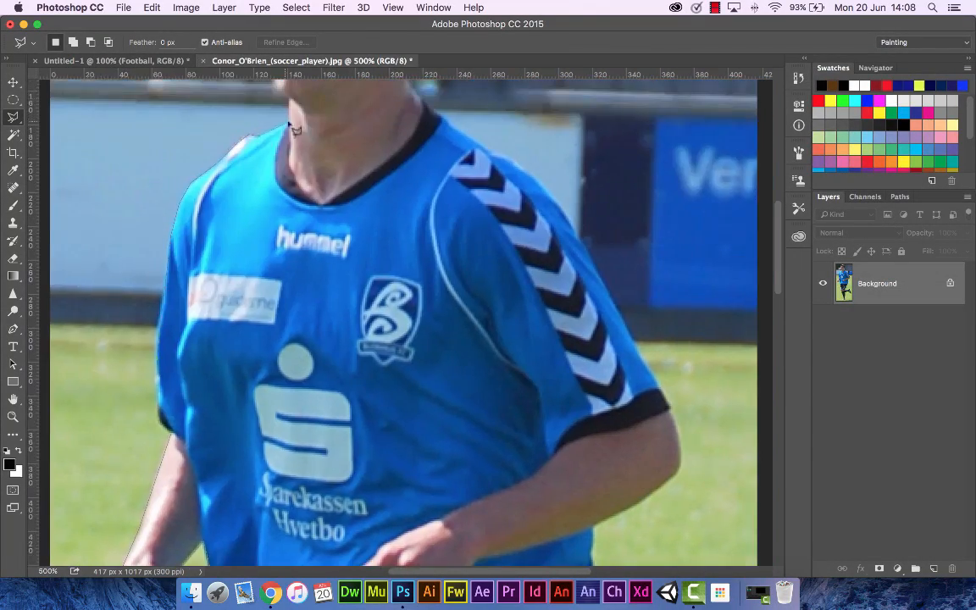
- Trace the lasso outline along the neck and face, over the hair, and down the back of the head
{"action": "scroll", "coordinate": [288, 123], "scroll_direction": "up", "scroll_amount": 5}
{"action": "left_click", "coordinate": [253, 135]}
{"action": "left_click", "coordinate": [260, 120]}
{"action": "scroll", "coordinate": [327, 95], "scroll_direction": "right", "scroll_amount": 4}
{"action": "left_click", "coordinate": [256, 111]}
{"action": "left_click", "coordinate": [297, 158]}
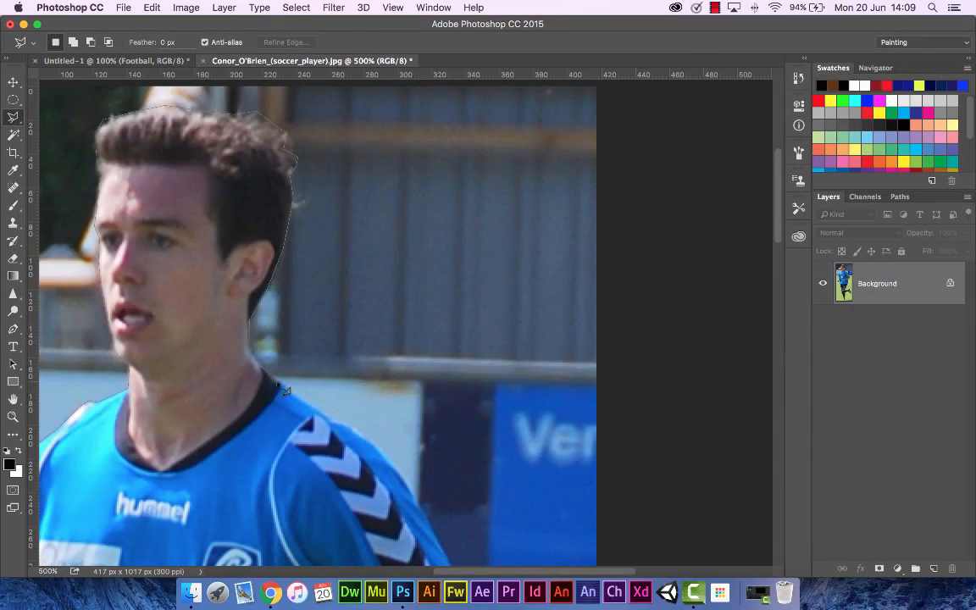
- Continue the lasso outline down the chevron sleeve, around the bent elbow, and along the shirt's rear edge onto the shorts
{"action": "scroll", "coordinate": [278, 385], "scroll_direction": "down", "scroll_amount": 5}
{"action": "left_click", "coordinate": [442, 462]}
{"action": "scroll", "coordinate": [442, 462], "scroll_direction": "down", "scroll_amount": 4}
{"action": "left_click", "coordinate": [397, 337]}
{"action": "left_click", "coordinate": [342, 389]}
{"action": "scroll", "coordinate": [355, 407], "scroll_direction": "down", "scroll_amount": 7}
{"action": "left_click", "coordinate": [344, 303]}
{"action": "left_click", "coordinate": [310, 373]}
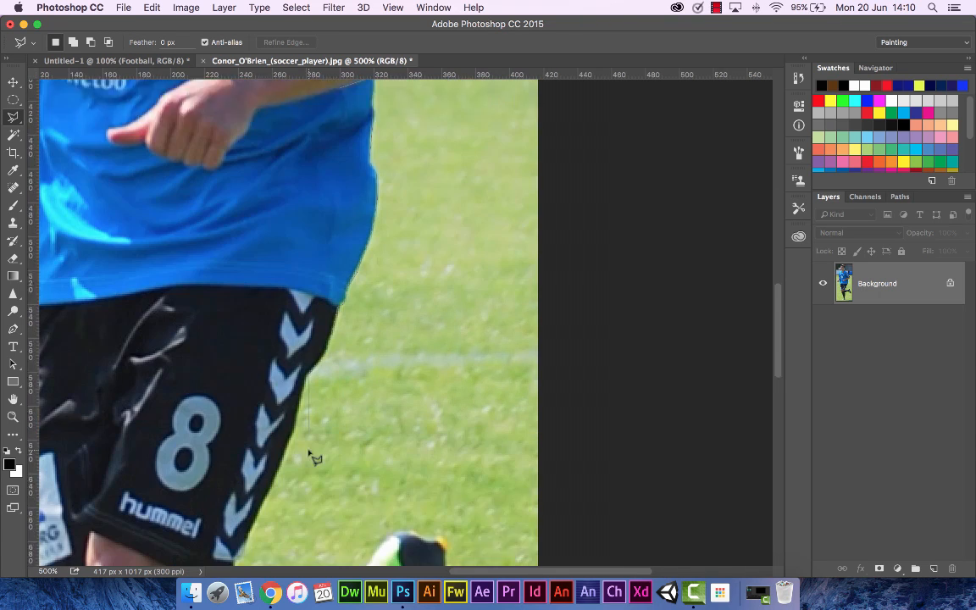
- Trace the shorts' rear edge, the raised boot with its studs, and the standing leg, closing the lasso selection at the starting toe
{"action": "scroll", "coordinate": [309, 453], "scroll_direction": "down", "scroll_amount": 2}
{"action": "left_click", "coordinate": [264, 464]}
{"action": "left_click", "coordinate": [246, 514]}
{"action": "scroll", "coordinate": [246, 515], "scroll_direction": "down", "scroll_amount": 8}
{"action": "left_click", "coordinate": [403, 250]}
{"action": "left_click", "coordinate": [459, 293]}
{"action": "left_click", "coordinate": [496, 366]}
{"action": "left_click", "coordinate": [522, 433]}
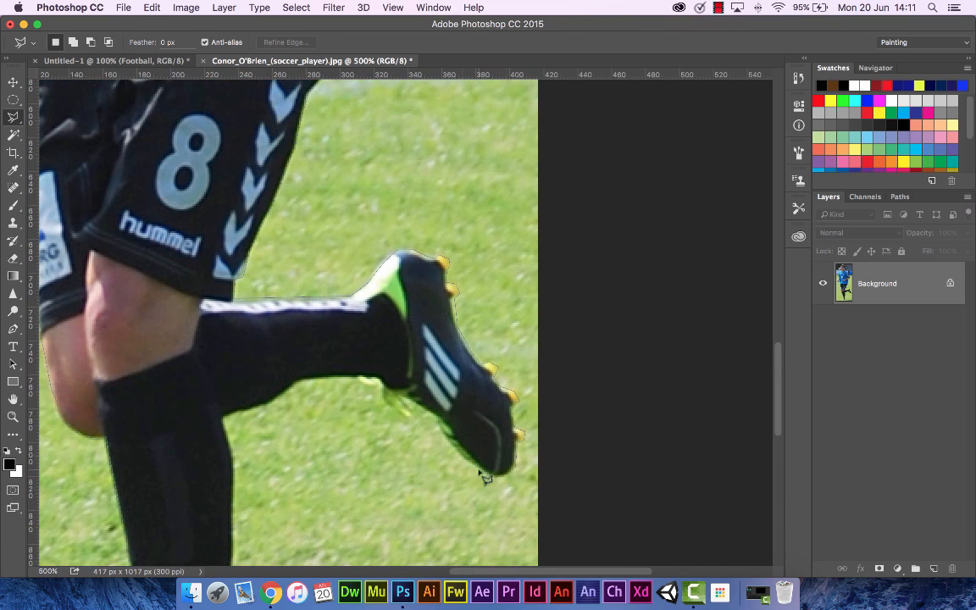
{"action": "left_click", "coordinate": [485, 478]}
{"action": "scroll", "coordinate": [305, 388], "scroll_direction": "down", "scroll_amount": 6}
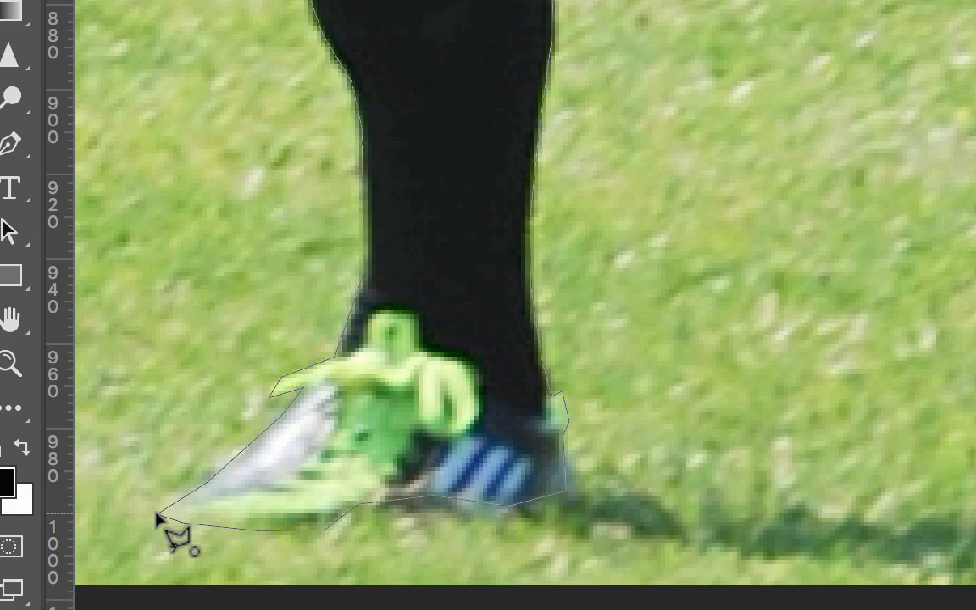
{"action": "left_click", "coordinate": [157, 517]}
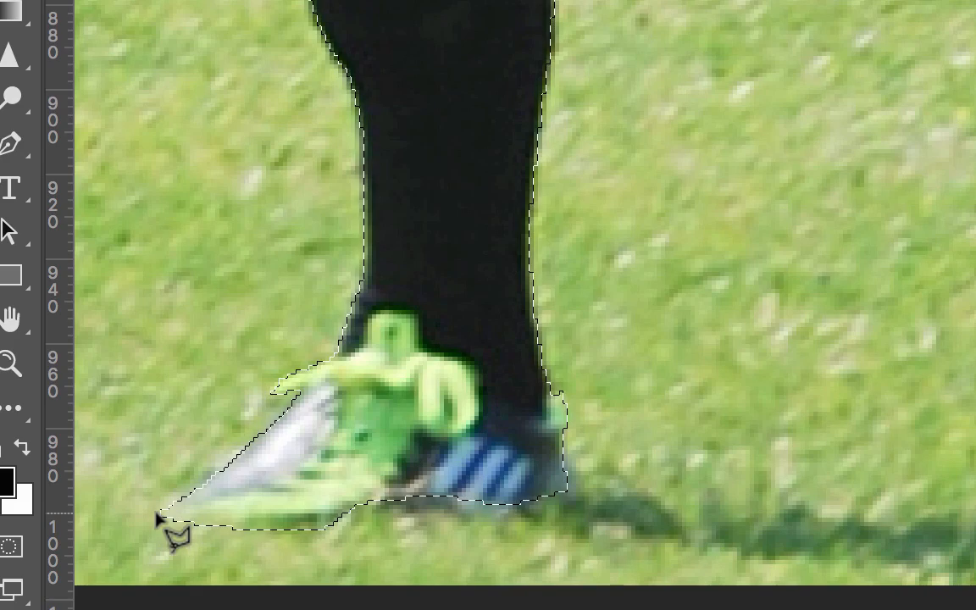
- Inspect the selection outline around the whole player, from the head down to both boots
{"action": "key", "text": "ctrl+minus"}
{"action": "key", "text": "ctrl+minus"}
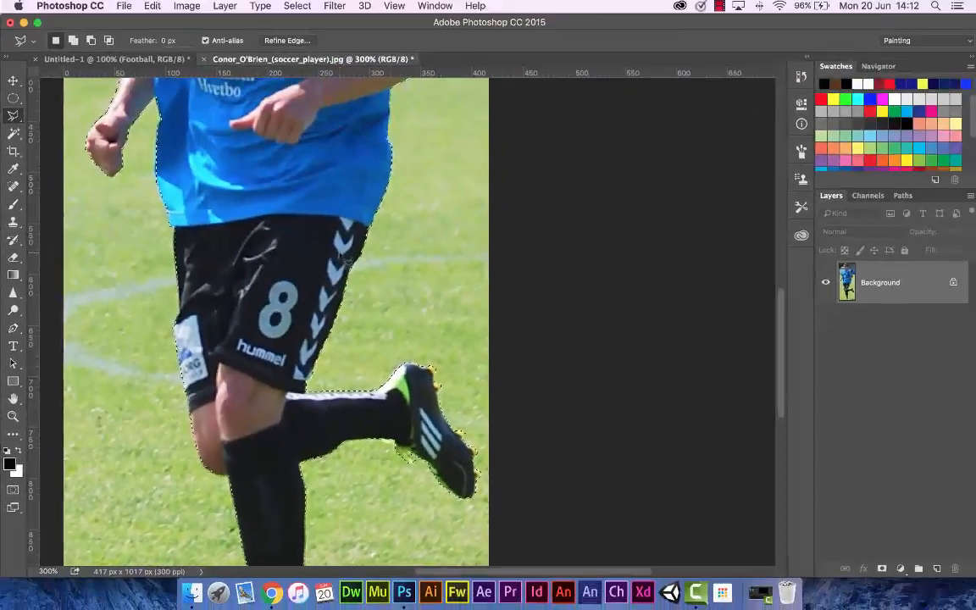
{"action": "scroll", "coordinate": [615, 93], "scroll_direction": "up", "scroll_amount": 10}
{"action": "scroll", "coordinate": [340, 259], "scroll_direction": "up", "scroll_amount": 4}
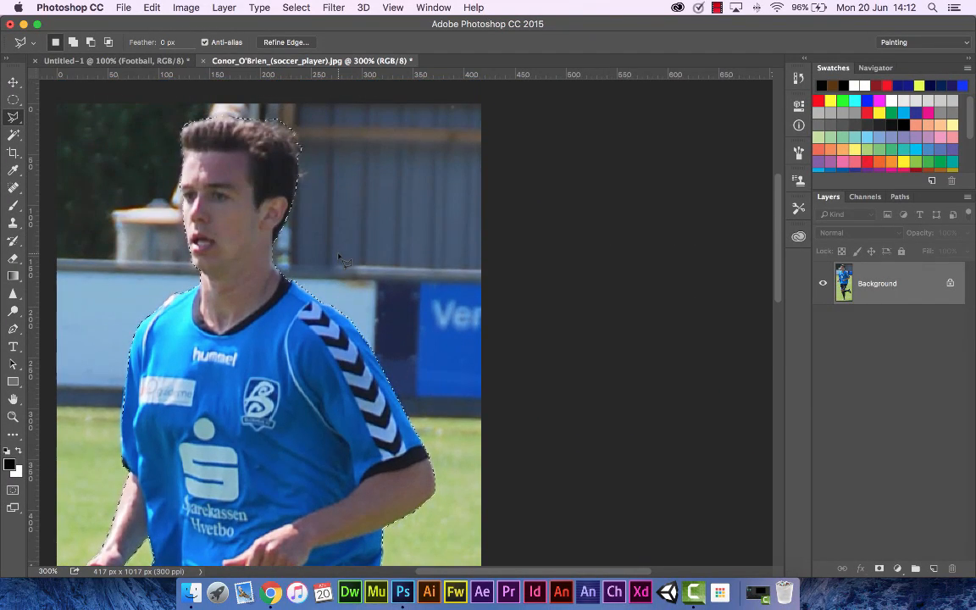
{"action": "scroll", "coordinate": [339, 258], "scroll_direction": "down", "scroll_amount": 2}
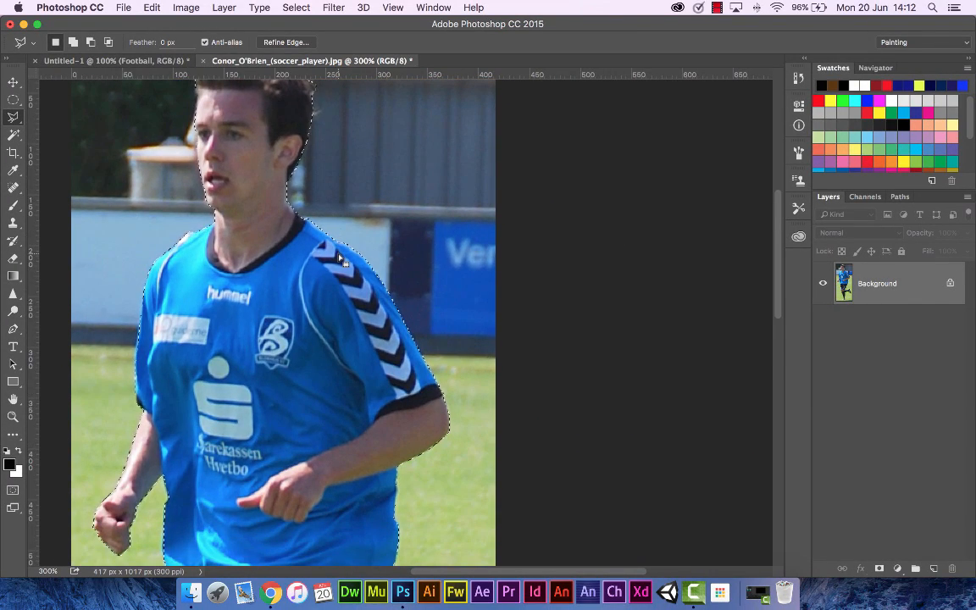
{"action": "scroll", "coordinate": [340, 259], "scroll_direction": "down", "scroll_amount": 5}
{"action": "scroll", "coordinate": [339, 258], "scroll_direction": "left", "scroll_amount": 3}
{"action": "scroll", "coordinate": [340, 261], "scroll_direction": "down", "scroll_amount": 10}
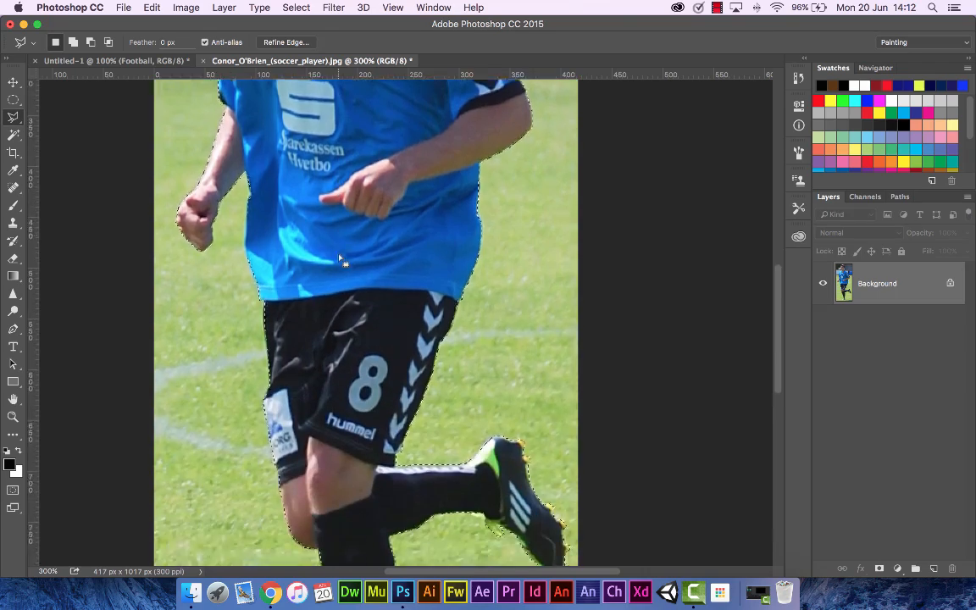
{"action": "scroll", "coordinate": [341, 261], "scroll_direction": "left", "scroll_amount": 2}
{"action": "scroll", "coordinate": [341, 260], "scroll_direction": "down", "scroll_amount": 2}
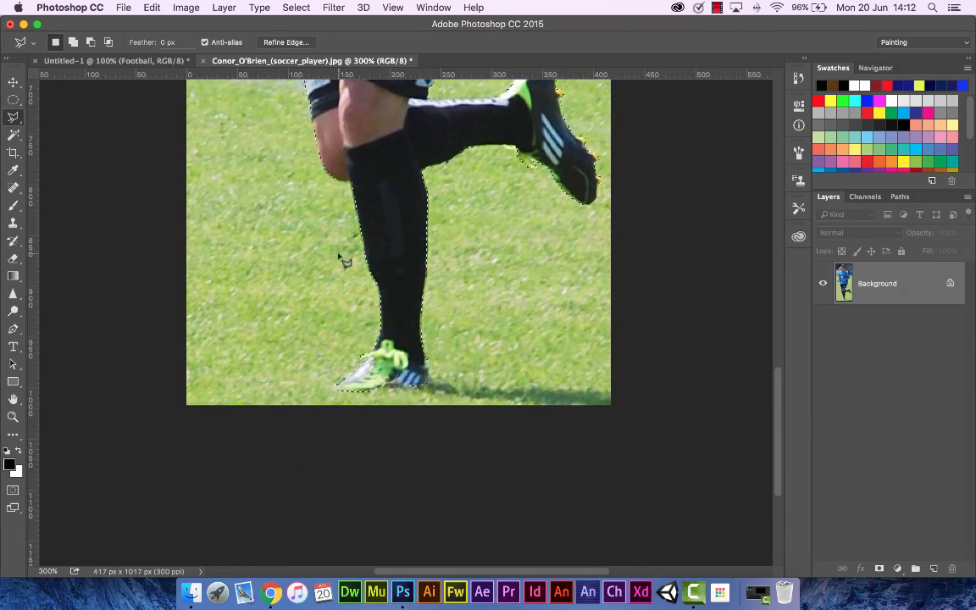
{"action": "scroll", "coordinate": [341, 260], "scroll_direction": "up", "scroll_amount": 8}
{"action": "scroll", "coordinate": [340, 259], "scroll_direction": "up", "scroll_amount": 7}
{"action": "scroll", "coordinate": [340, 258], "scroll_direction": "right", "scroll_amount": 2}
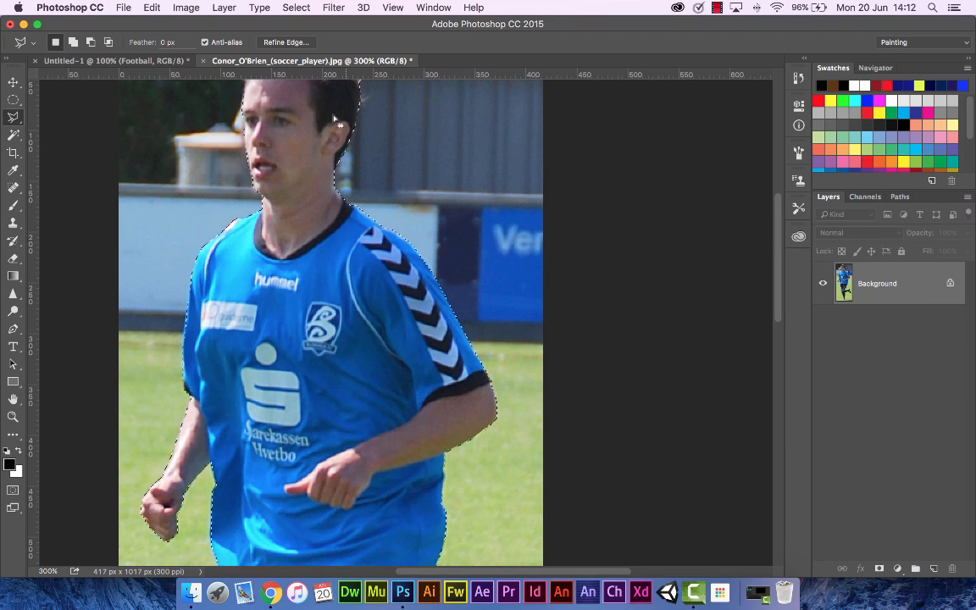
- Copy the selected player and paste him into the Untitled-1 document above the Football layer
{"action": "left_click", "coordinate": [152, 8]}
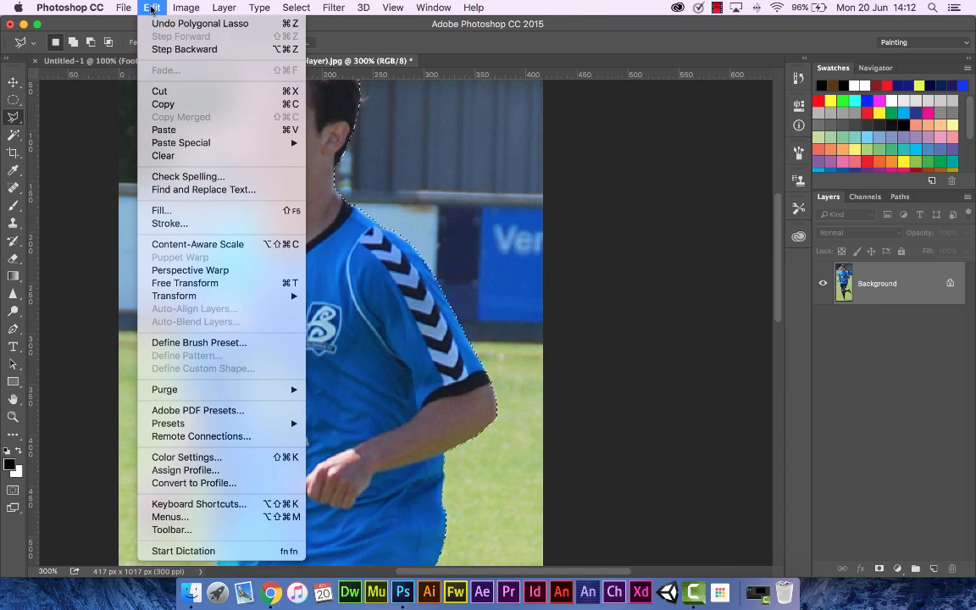
{"action": "left_click", "coordinate": [163, 103]}
{"action": "left_click", "coordinate": [133, 64]}
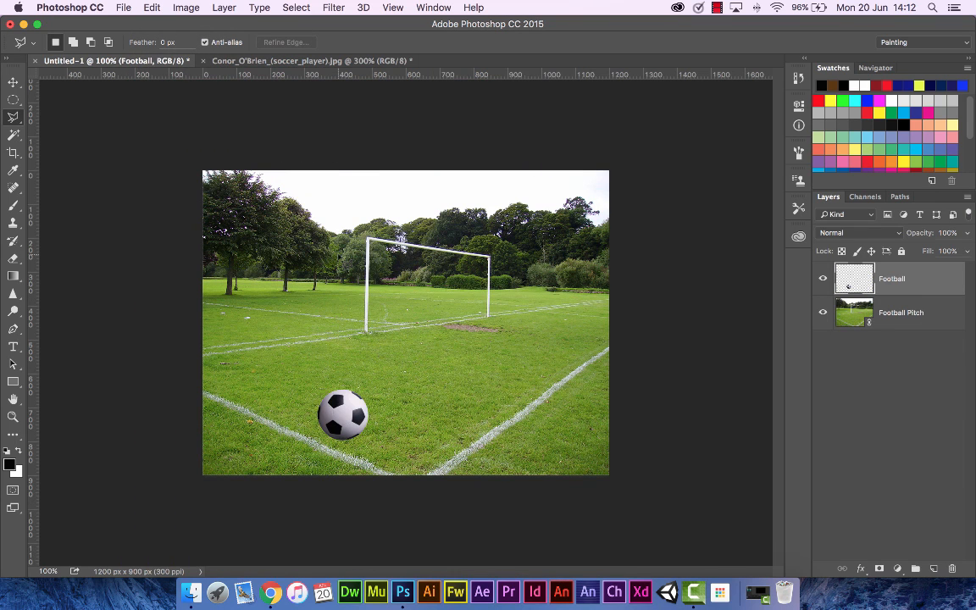
{"action": "key", "text": "super+v"}
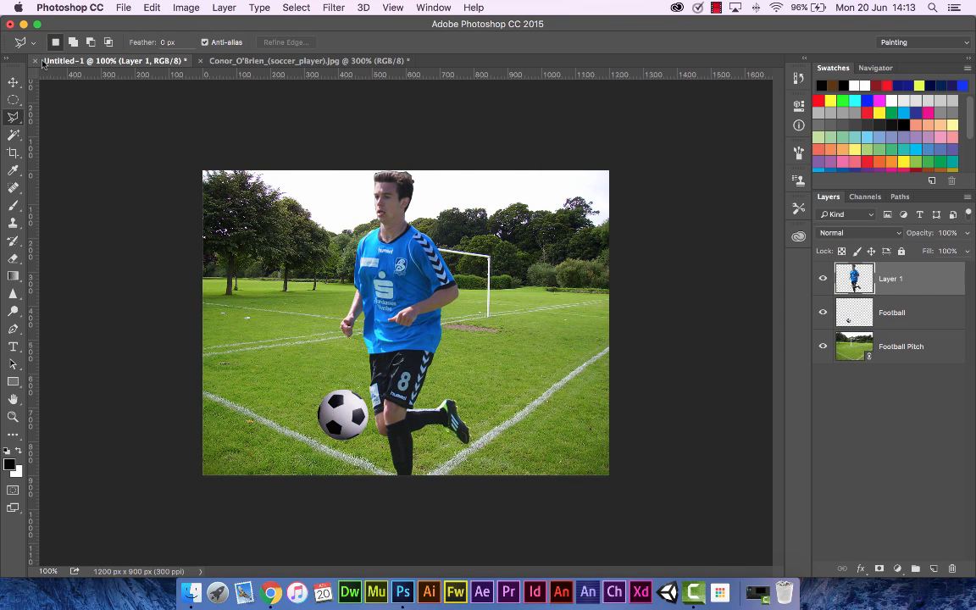
- Scale the pasted player down with Free Transform and place him on the grass in front of the goal, behind the ball
{"action": "key", "text": "v"}
{"action": "left_click_drag", "start_coordinate": [385, 299], "coordinate": [449, 293]}
{"action": "key", "text": "ctrl+t"}
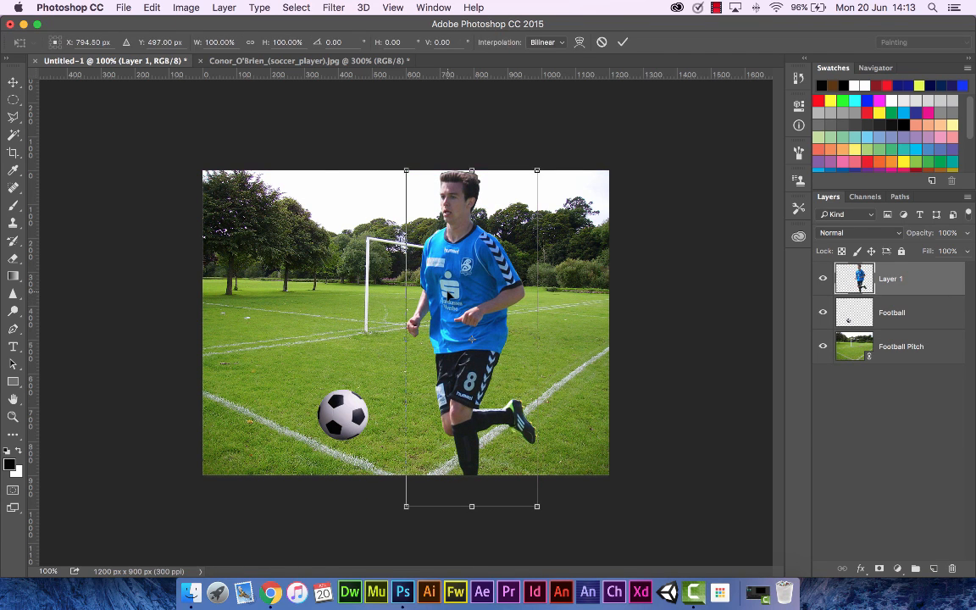
{"action": "left_click_drag", "start_coordinate": [537, 170], "coordinate": [498, 269]}
{"action": "left_click_drag", "start_coordinate": [486, 347], "coordinate": [469, 292]}
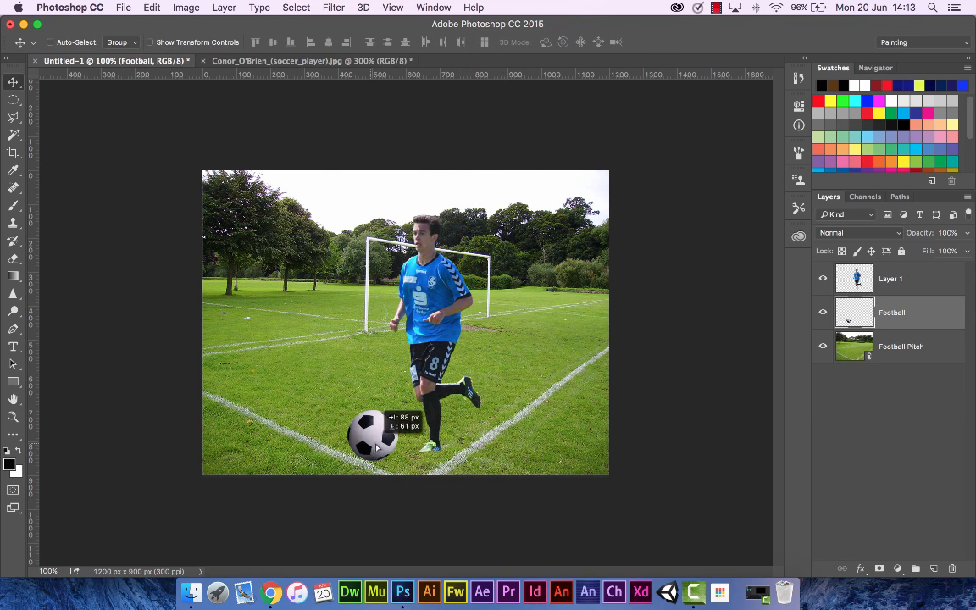
- Move the ball in front of the player's standing boot and scale it to 75% width and 75% height with Free Transform
{"action": "left_click_drag", "start_coordinate": [377, 447], "coordinate": [394, 444]}
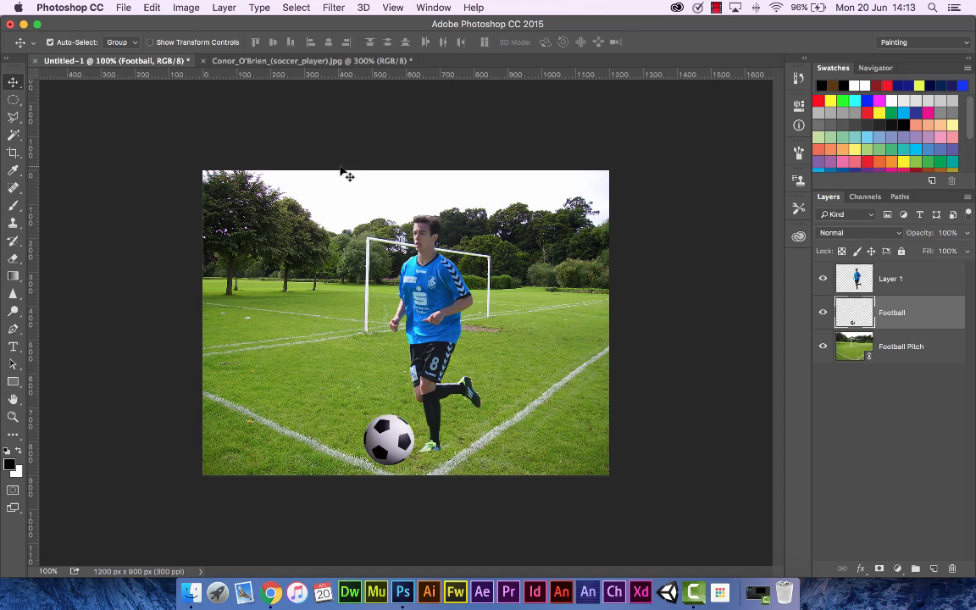
{"action": "key", "text": "super+t"}
{"action": "left_click", "coordinate": [219, 42]}
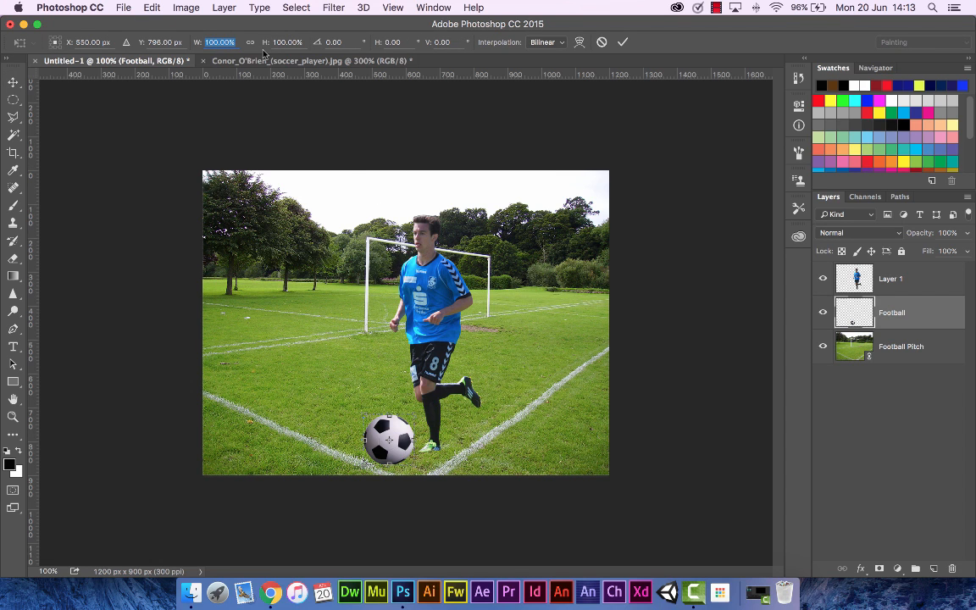
{"action": "type", "text": "75"}
{"action": "key", "text": "Tab"}
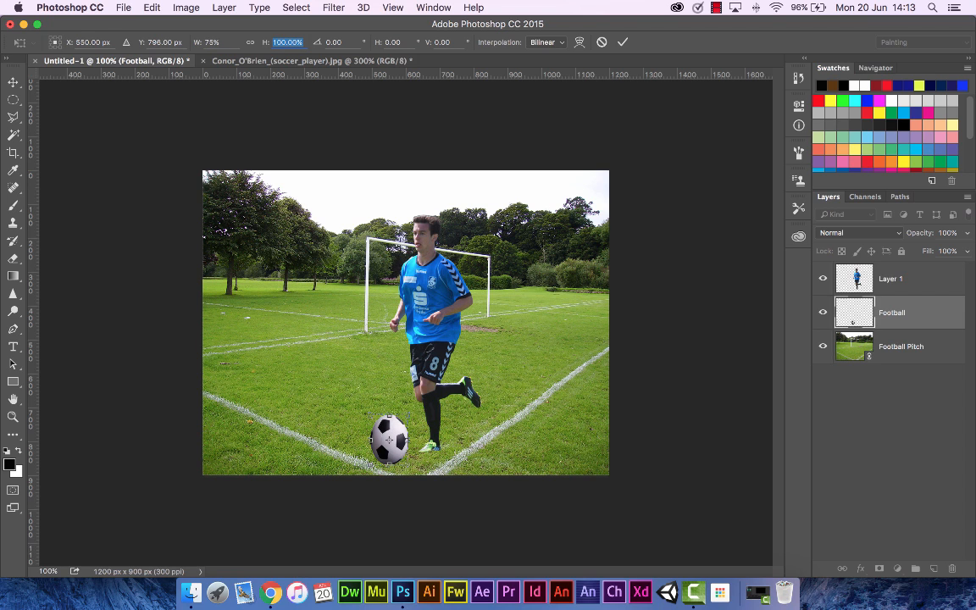
{"action": "type", "text": "75"}
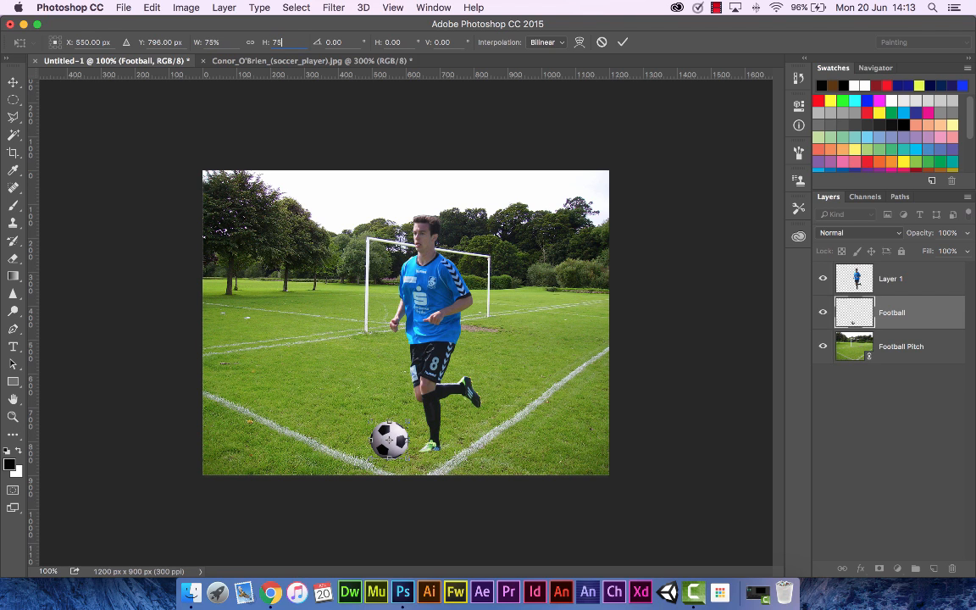
{"action": "key", "text": "Tab"}
{"action": "key", "text": "Return"}
{"action": "mouse_move", "coordinate": [399, 440]}
{"action": "left_mouse_down"}
{"action": "mouse_move", "coordinate": [435, 439]}
{"action": "mouse_move", "coordinate": [396, 436]}
{"action": "left_mouse_up"}
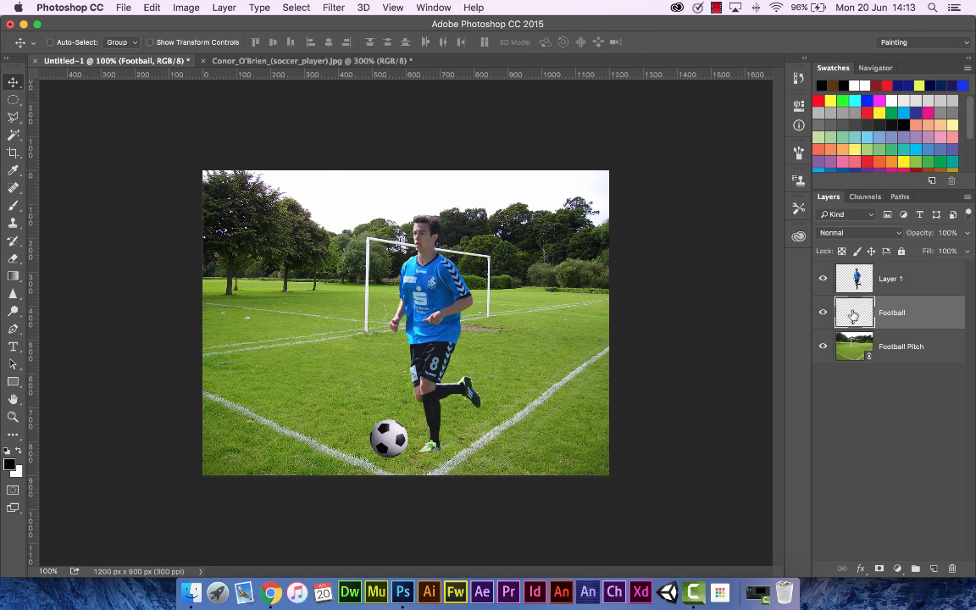
- Rename Layer 1, which holds the cut-out player, as Footballer
{"action": "left_click", "coordinate": [886, 282]}
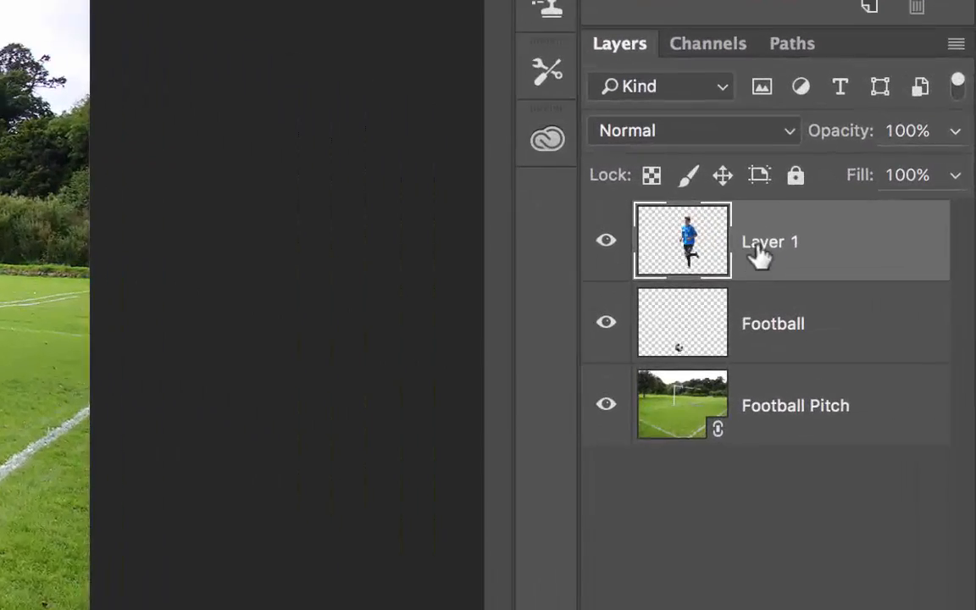
{"action": "double_click", "coordinate": [759, 243]}
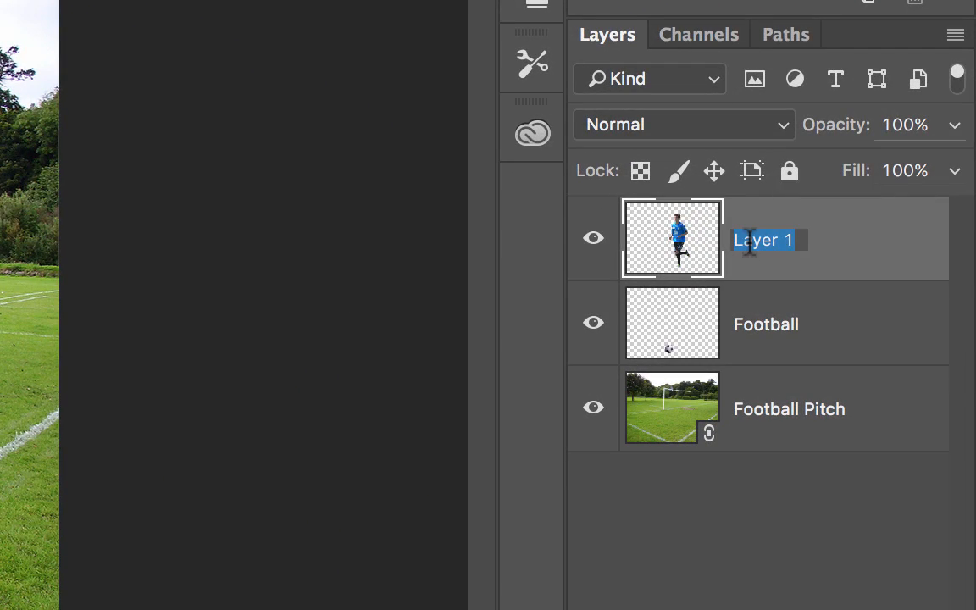
{"action": "type", "text": "Footballer"}
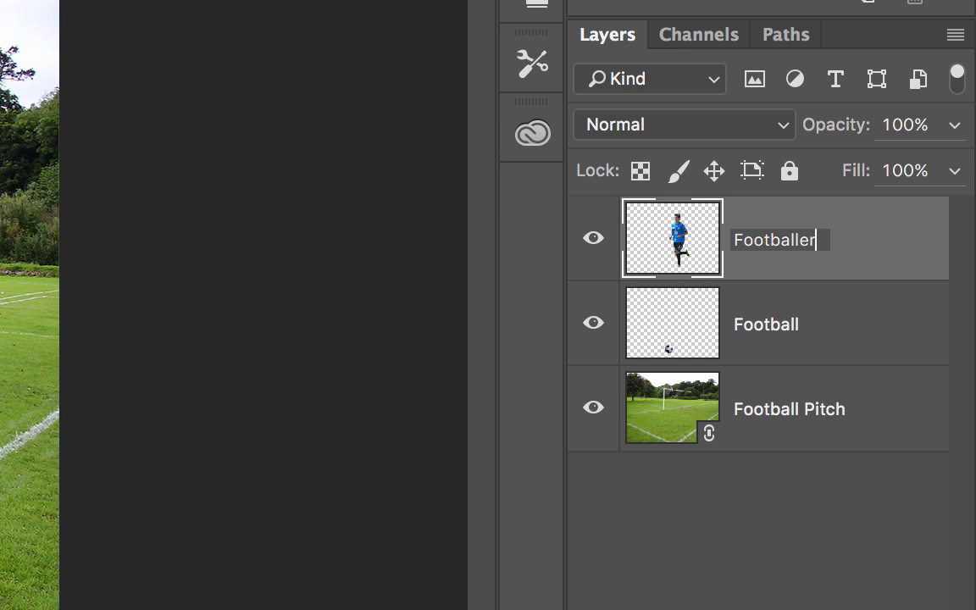
- Replace the name of the cut-out player's layer with Player
{"action": "key", "text": "BackSpace"}
{"action": "key", "text": "BackSpace"}
{"action": "key", "text": "BackSpace"}
{"action": "key", "text": "BackSpace"}
{"action": "key", "text": "BackSpace"}
{"action": "key", "text": "BackSpace"}
{"action": "key", "text": "BackSpace"}
{"action": "key", "text": "BackSpace"}
{"action": "key", "text": "BackSpace"}
{"action": "key", "text": "BackSpace"}
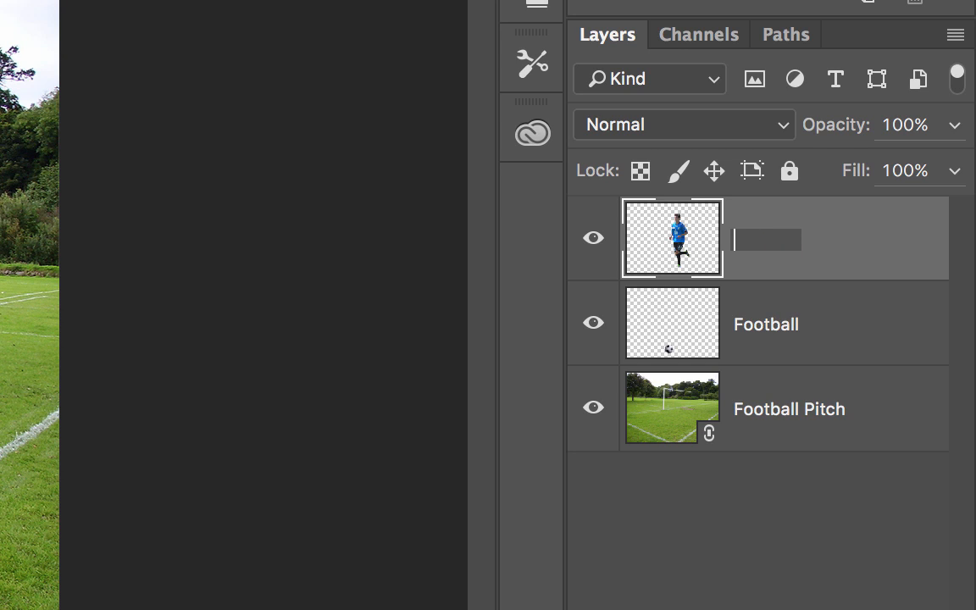
{"action": "type", "text": "Player"}
{"action": "key", "text": "Return"}
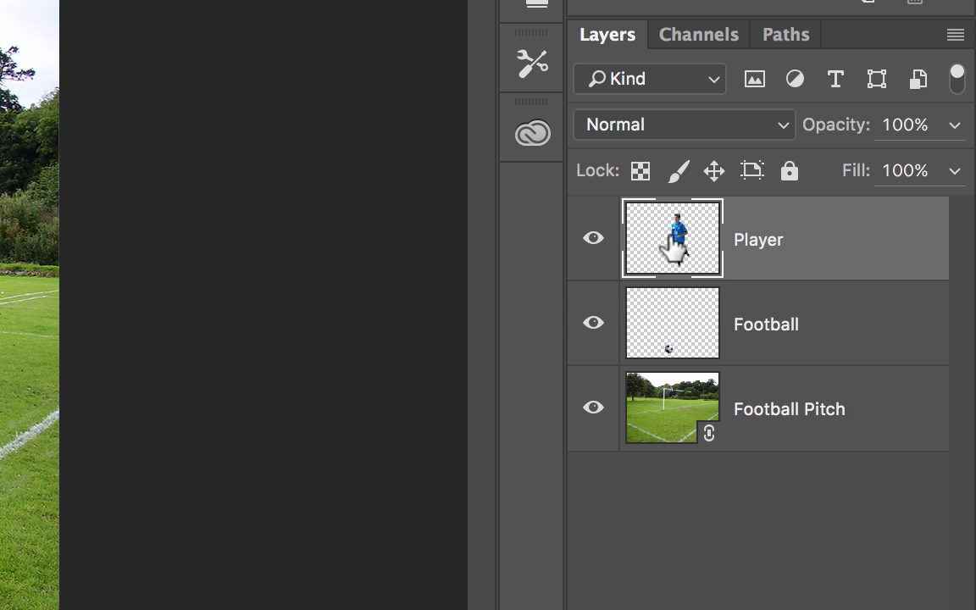
- Place the Player layer beneath the Football layer, then shift the ball across the player's standing foot
{"action": "left_click_drag", "start_coordinate": [671, 247], "coordinate": [676, 351]}
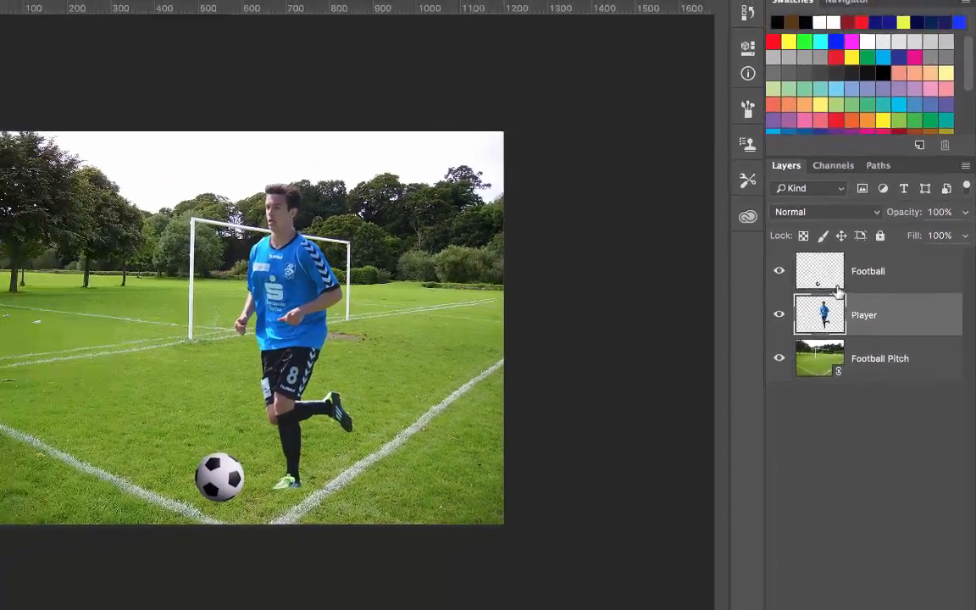
{"action": "left_click", "coordinate": [839, 284]}
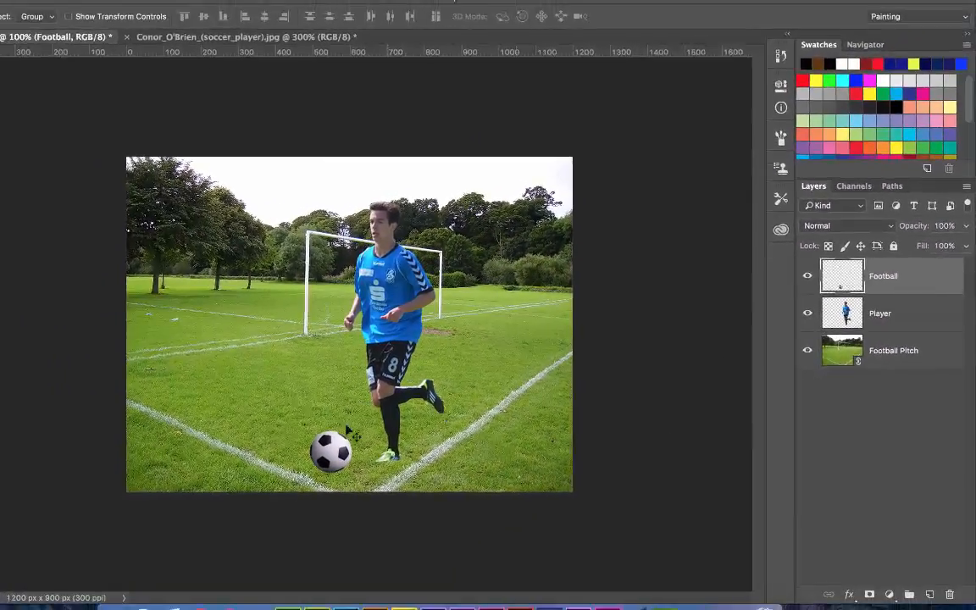
{"action": "left_click_drag", "start_coordinate": [219, 423], "coordinate": [279, 425]}
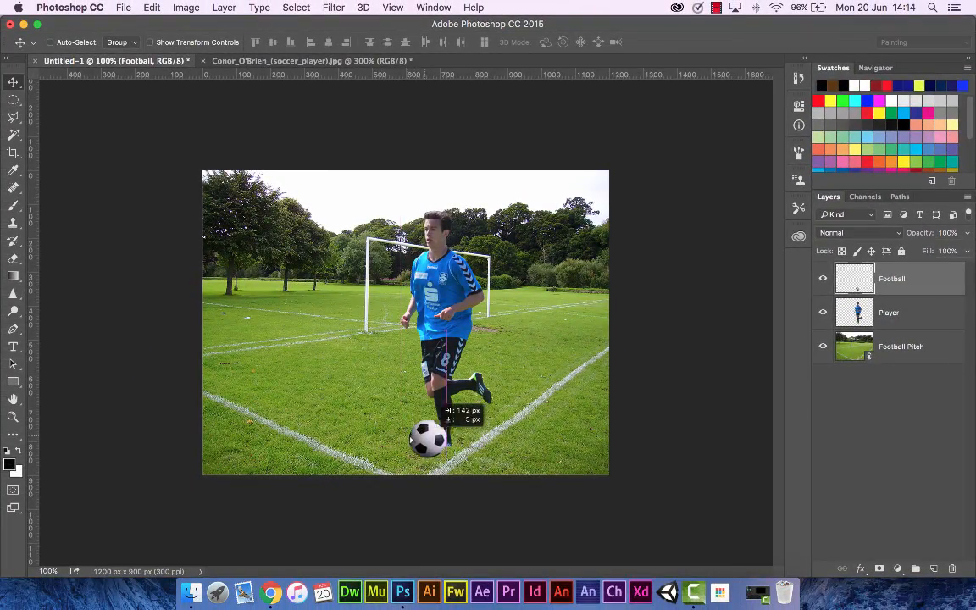
{"action": "mouse_move", "coordinate": [383, 439]}
{"action": "left_mouse_down"}
{"action": "mouse_move", "coordinate": [437, 425]}
{"action": "mouse_move", "coordinate": [362, 427]}
{"action": "mouse_move", "coordinate": [413, 438]}
{"action": "mouse_move", "coordinate": [369, 440]}
{"action": "left_mouse_up"}
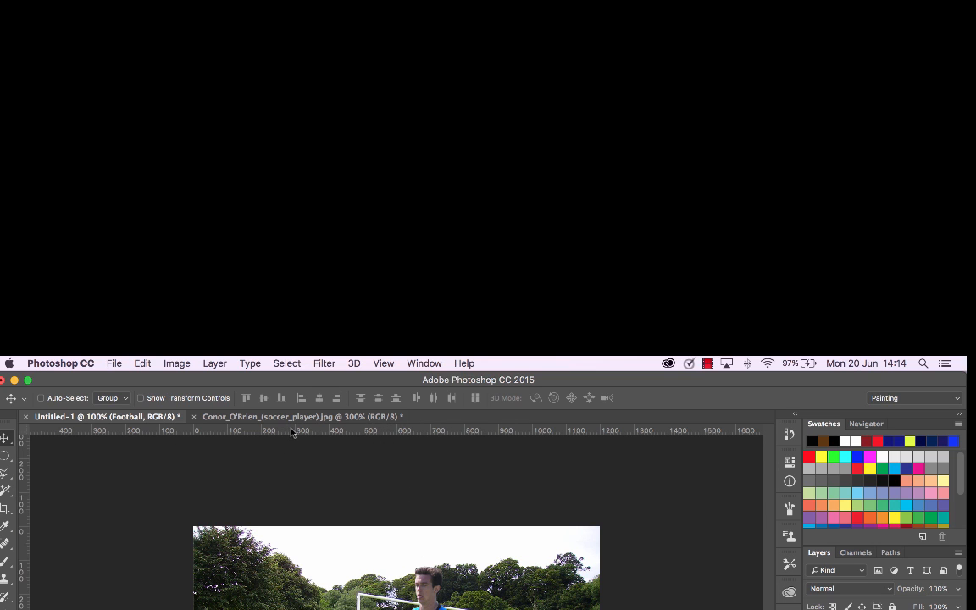
- Add a horizontal guide at about 195 px along the goal's top and vertical guides at both goalposts, the first at about 495 px
{"action": "left_click_drag", "start_coordinate": [291, 436], "coordinate": [299, 592]}
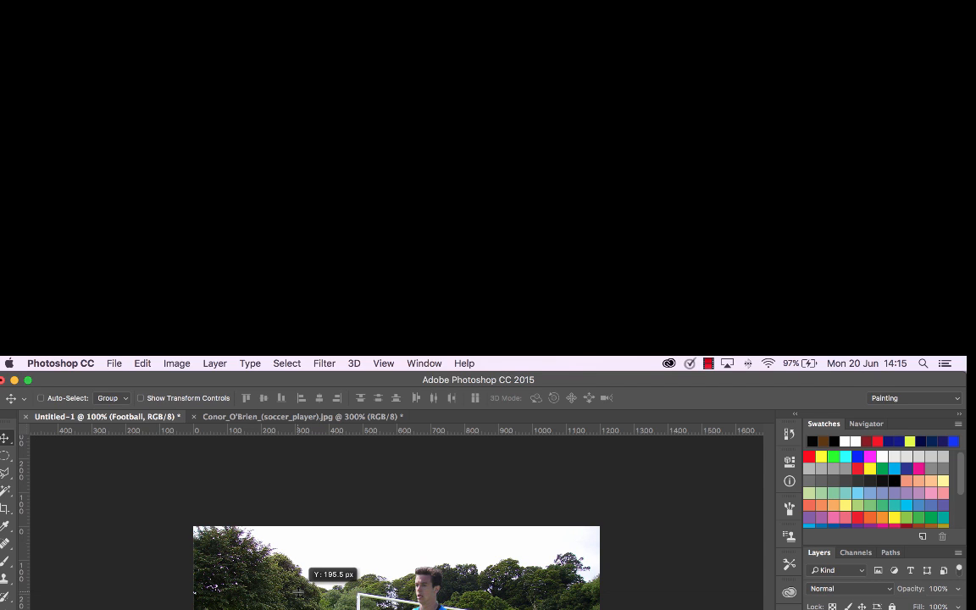
{"action": "left_click_drag", "start_coordinate": [299, 592], "coordinate": [299, 593]}
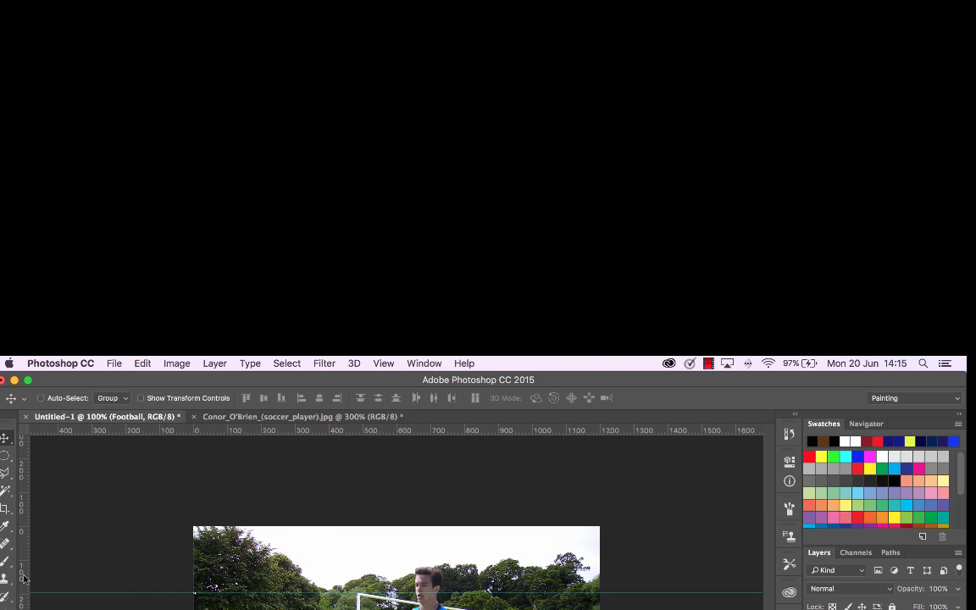
{"action": "left_click_drag", "start_coordinate": [25, 520], "coordinate": [370, 599]}
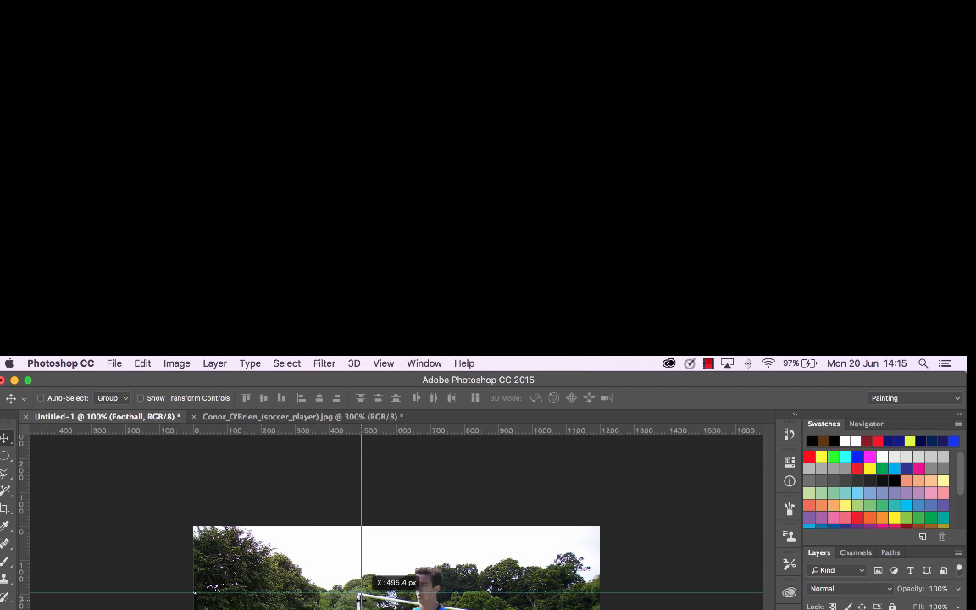
{"action": "left_click_drag", "start_coordinate": [362, 596], "coordinate": [362, 597]}
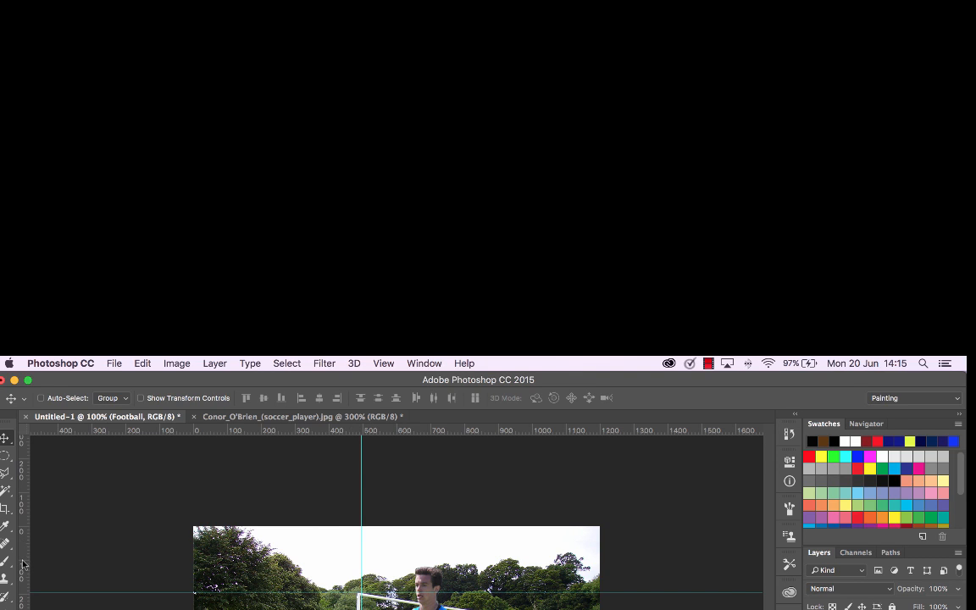
{"action": "left_click_drag", "start_coordinate": [23, 564], "coordinate": [479, 569]}
- Lower the player until his head sits just under the horizontal guide, and move the ball down beside his foot at the image's bottom edge
{"action": "key", "text": "alt+bracketleft"}
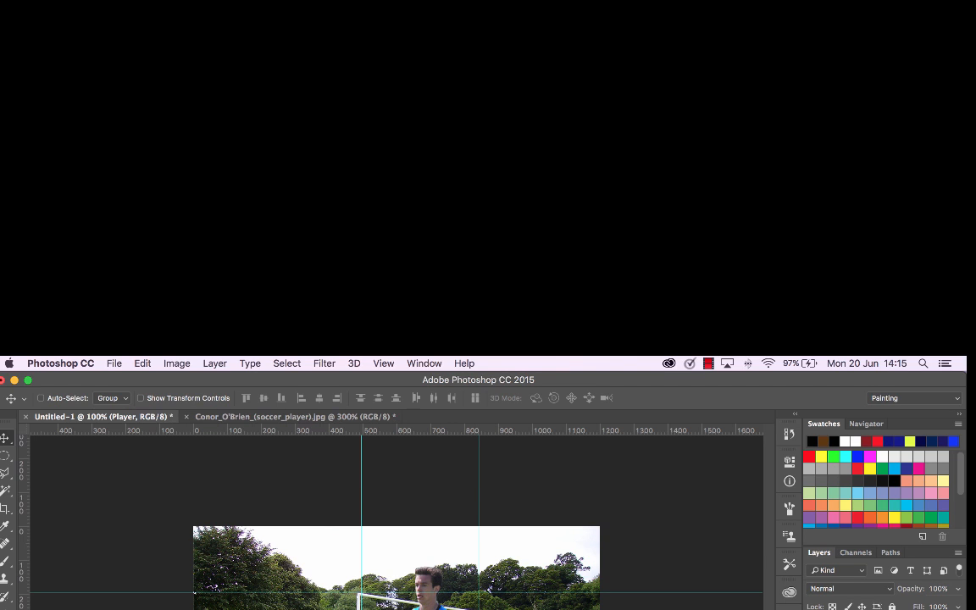
{"action": "mouse_move", "coordinate": [440, 604]}
{"action": "left_mouse_down"}
{"action": "mouse_move", "coordinate": [472, 604]}
{"action": "mouse_move", "coordinate": [438, 609]}
{"action": "left_mouse_up"}
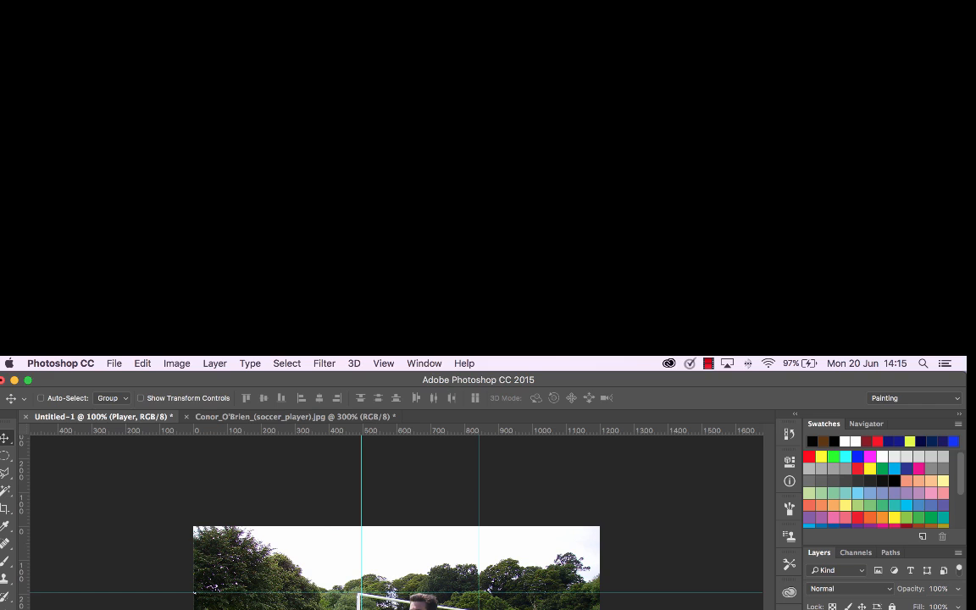
{"action": "key", "text": "alt+["}
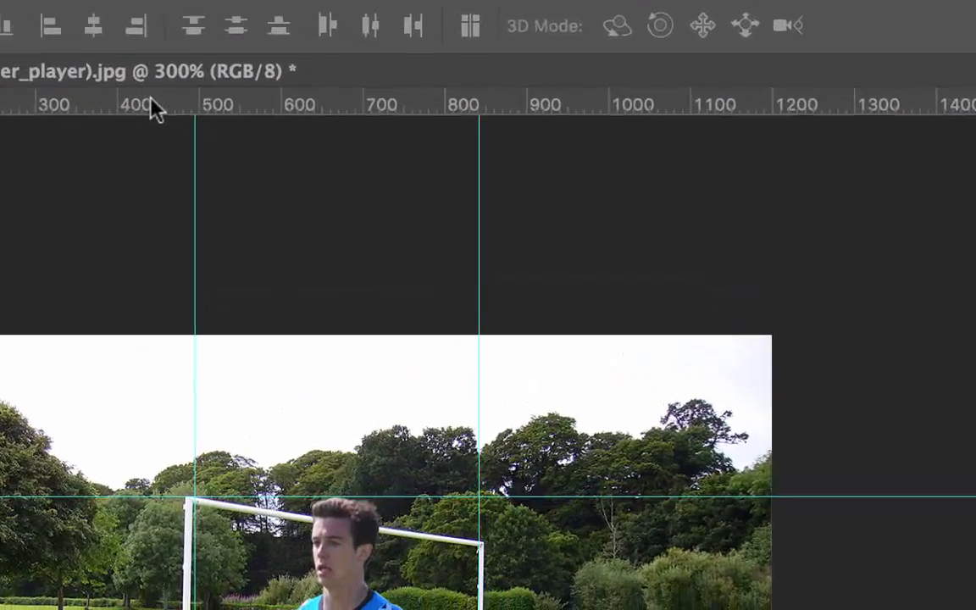
{"action": "left_click_drag", "start_coordinate": [344, 432], "coordinate": [343, 453]}
- Change the ruler units preference to Inches
{"action": "left_click_drag", "start_coordinate": [137, 142], "coordinate": [119, 83]}
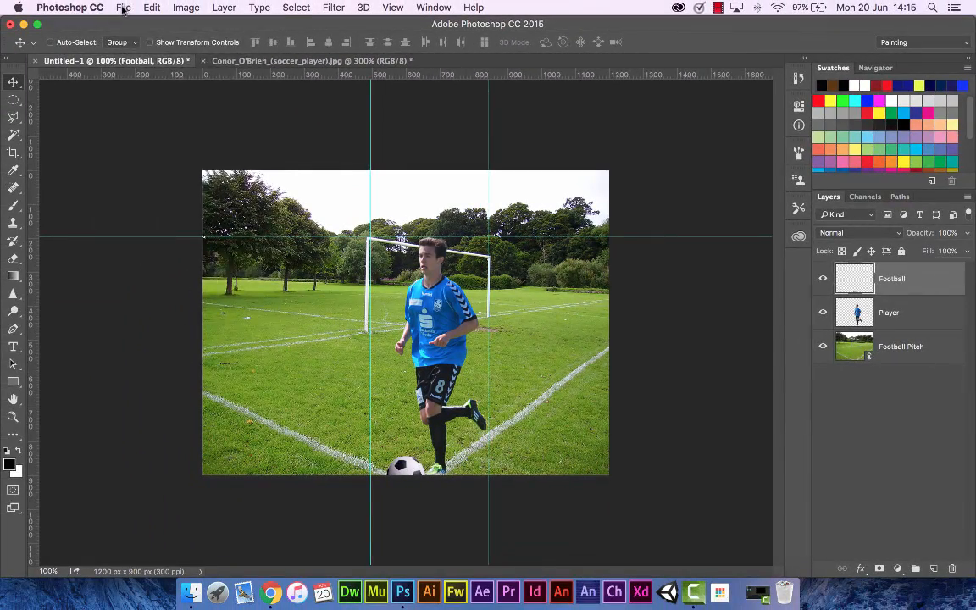
{"action": "left_click", "coordinate": [115, 9]}
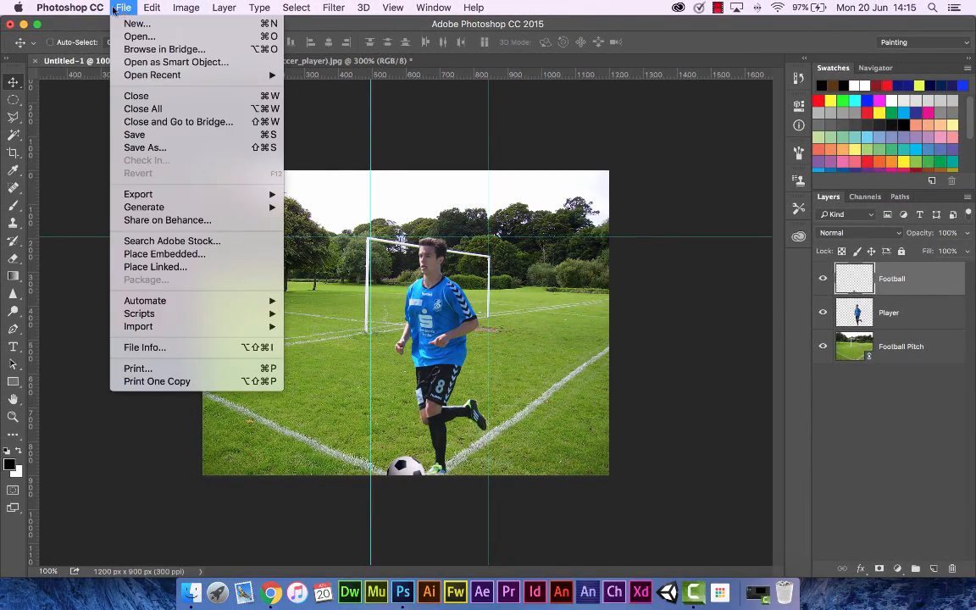
{"action": "mouse_move", "coordinate": [87, 10]}
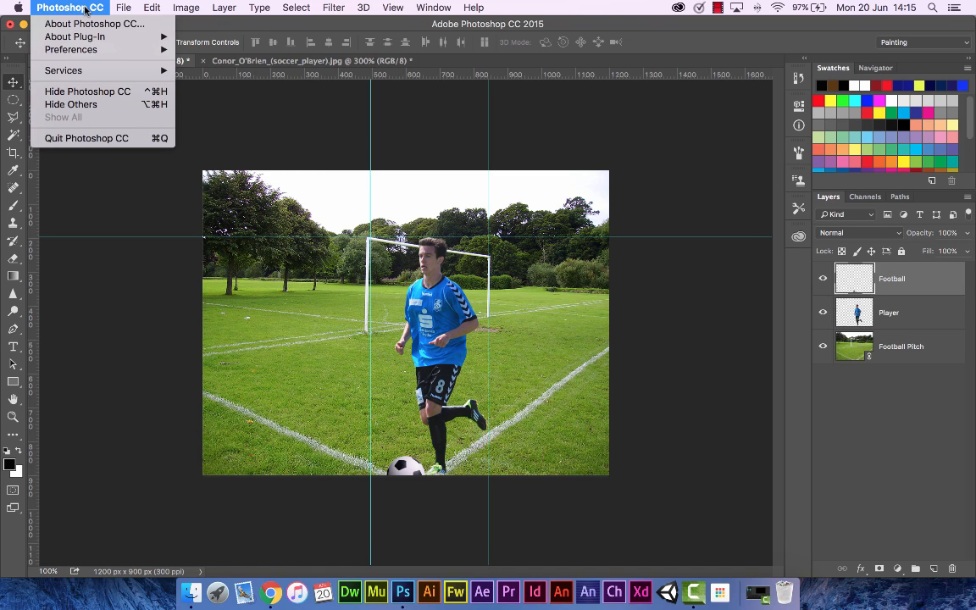
{"action": "mouse_move", "coordinate": [93, 49]}
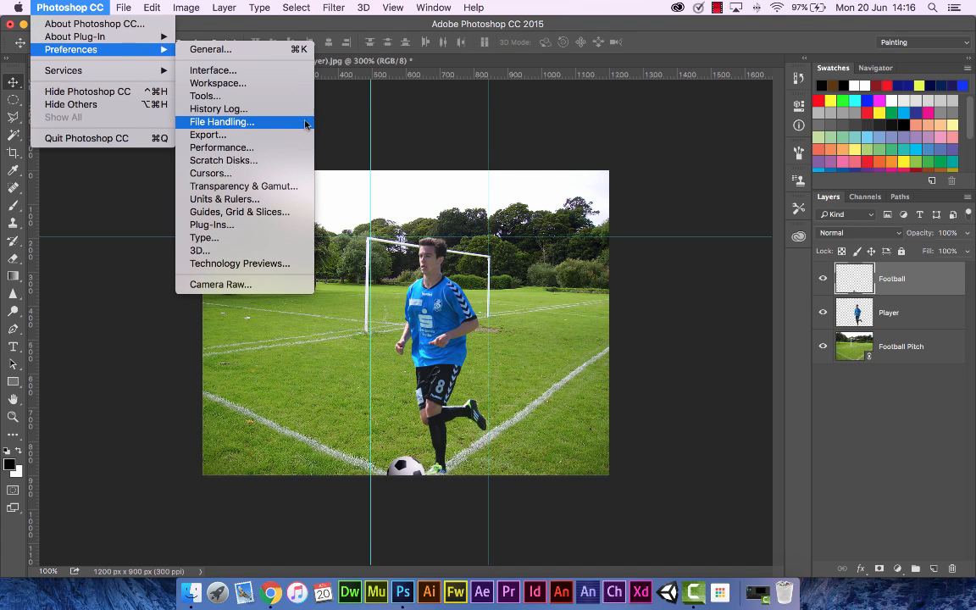
{"action": "left_click", "coordinate": [265, 200]}
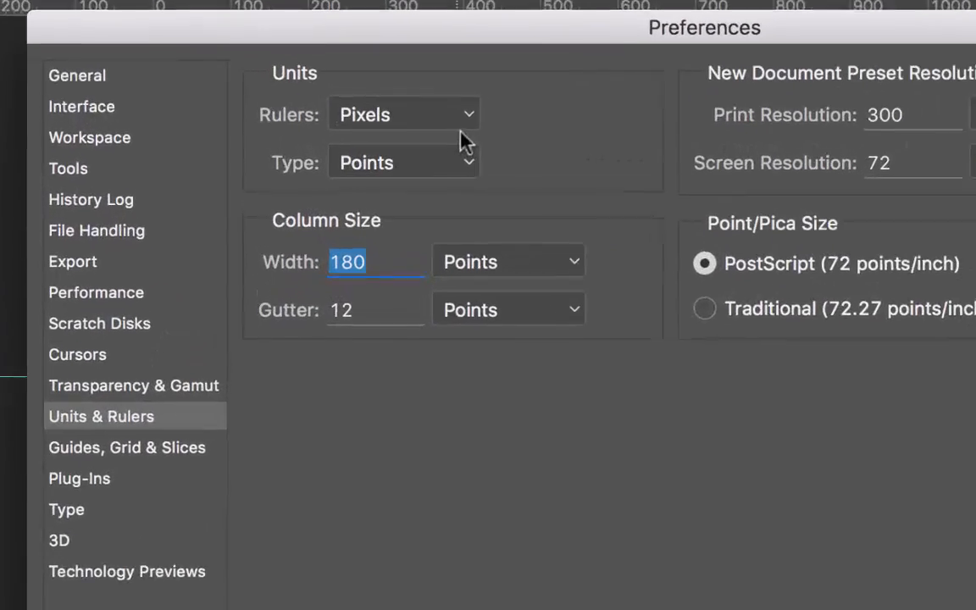
{"action": "left_click", "coordinate": [425, 118]}
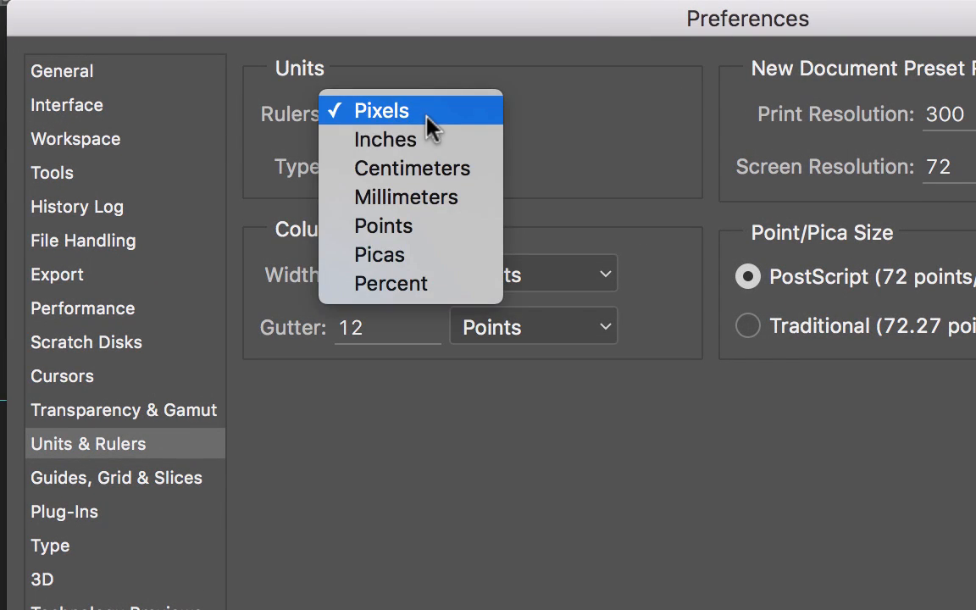
{"action": "left_click", "coordinate": [417, 144]}
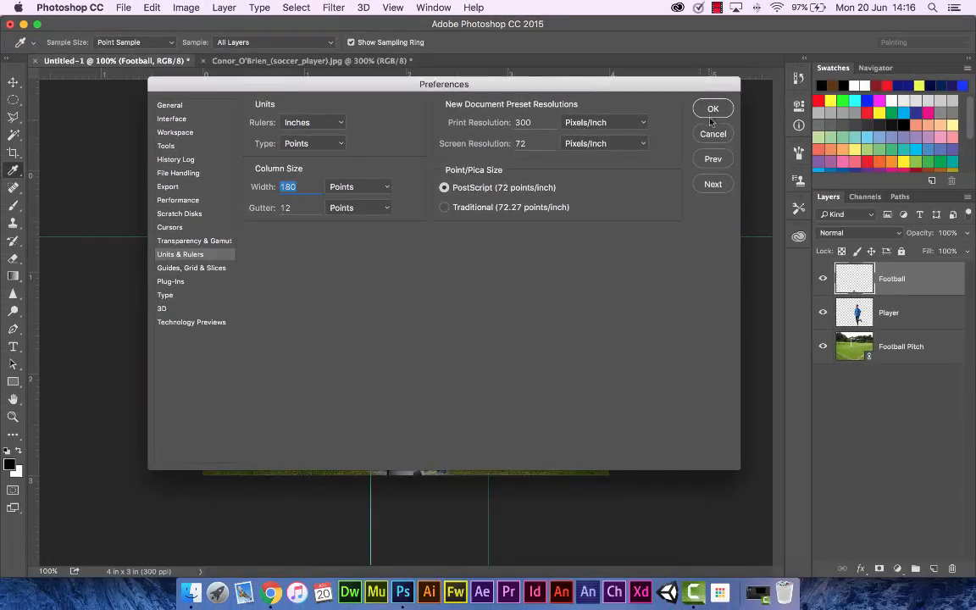
{"action": "key", "text": "Return"}
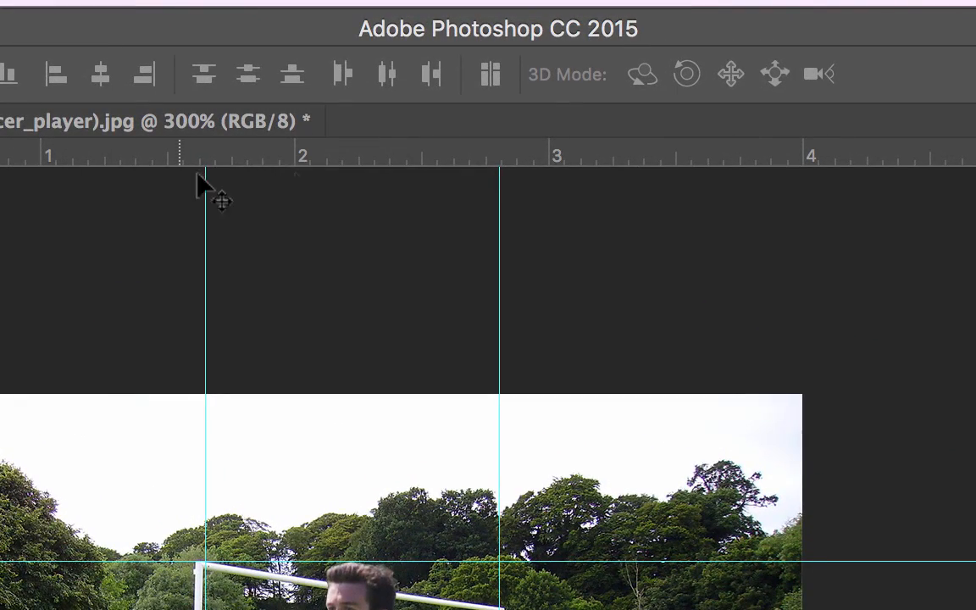
{"action": "left_click_drag", "start_coordinate": [168, 161], "coordinate": [148, 159]}
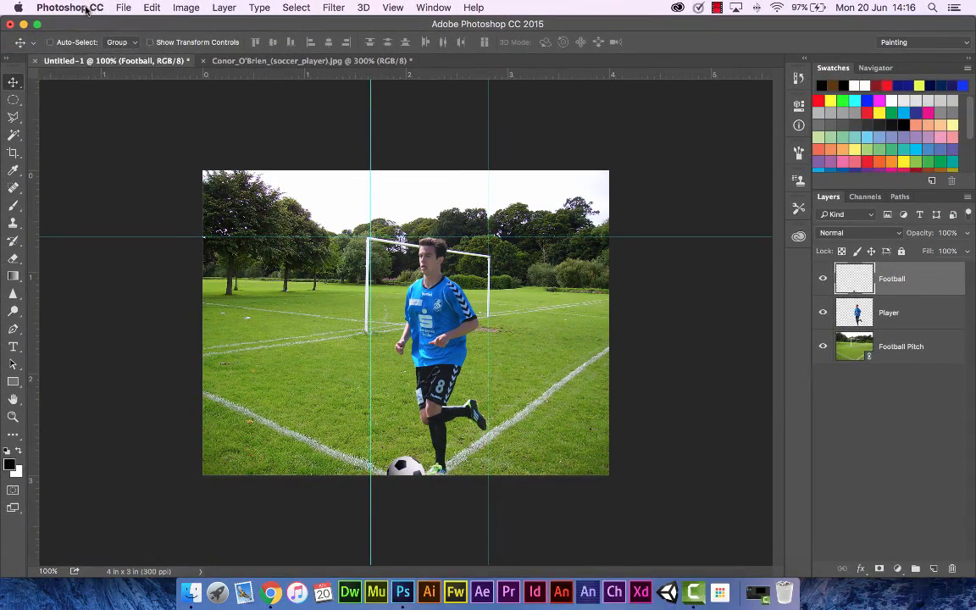
- Set the ruler units preference back to Pixels
{"action": "left_click", "coordinate": [85, 7]}
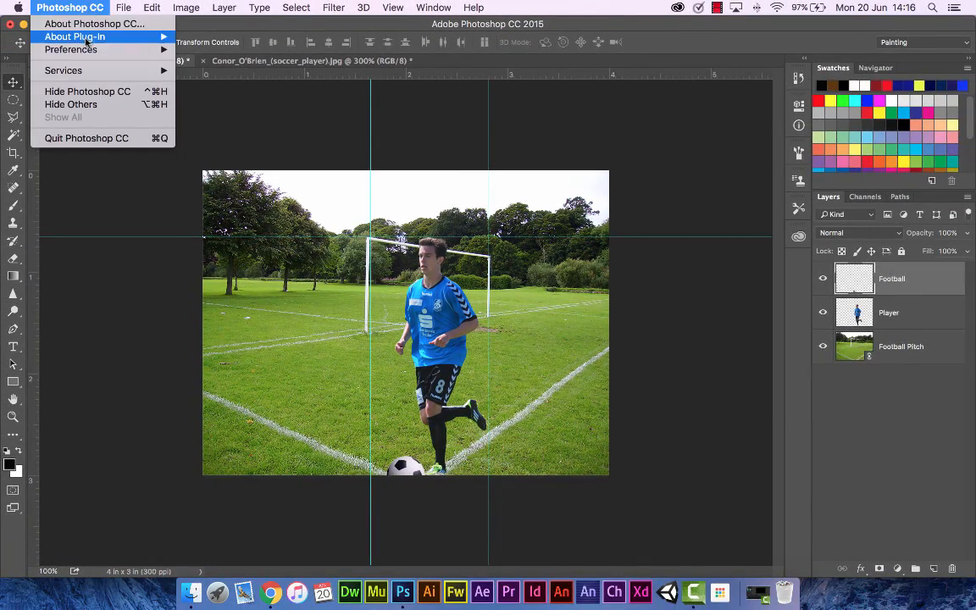
{"action": "mouse_move", "coordinate": [89, 49]}
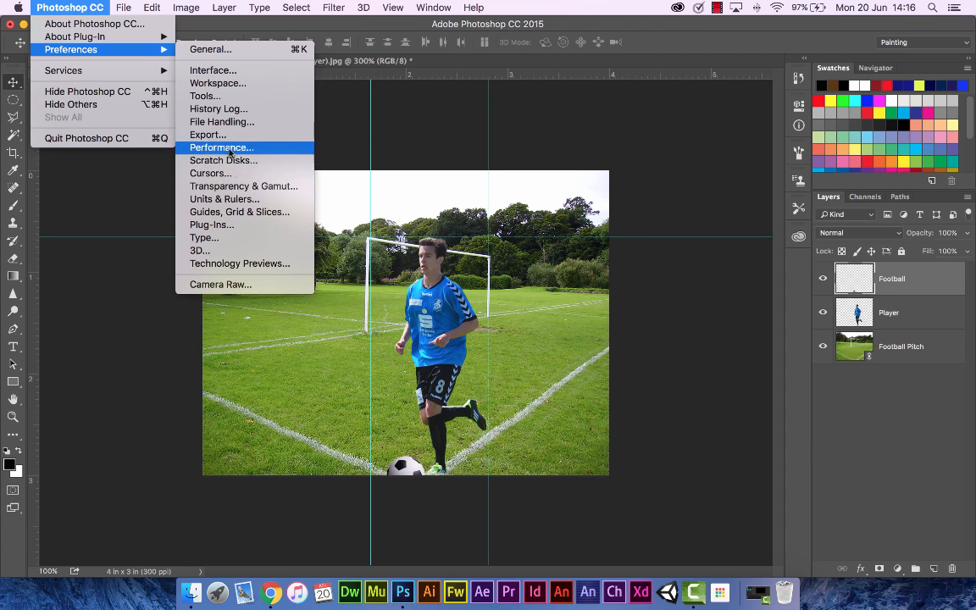
{"action": "left_click", "coordinate": [232, 200]}
{"action": "left_click", "coordinate": [329, 124]}
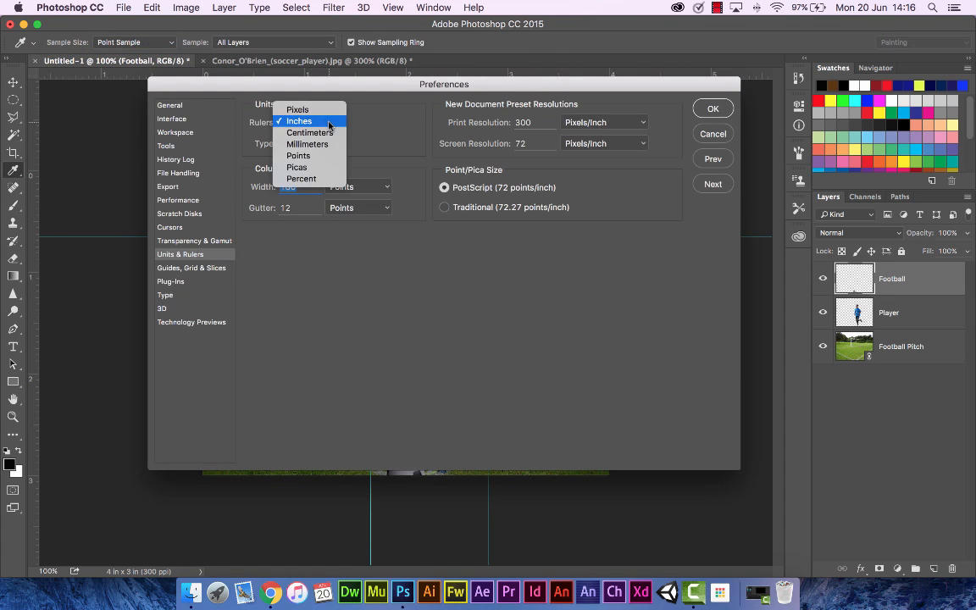
{"action": "left_click", "coordinate": [301, 109]}
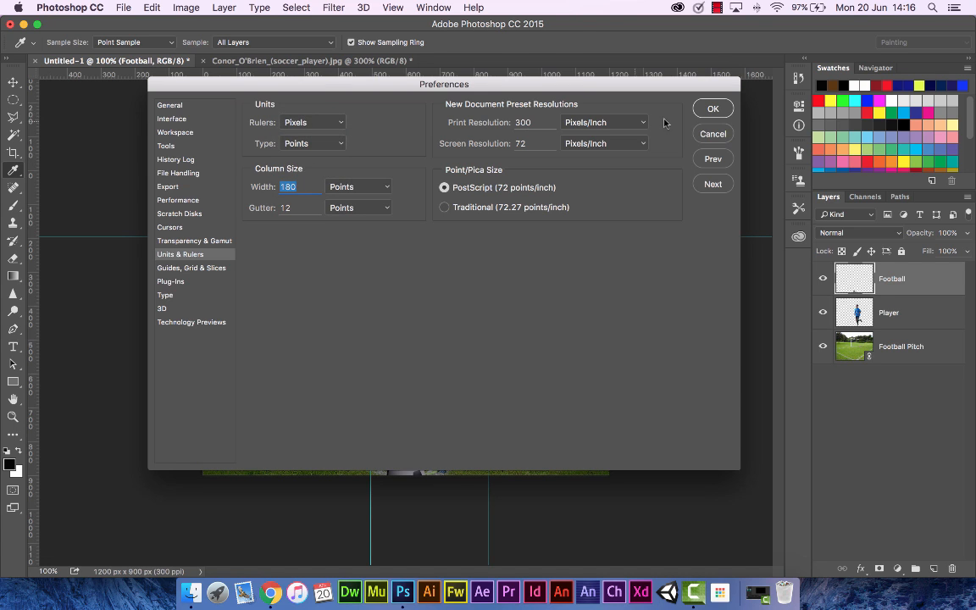
{"action": "left_click", "coordinate": [712, 109]}
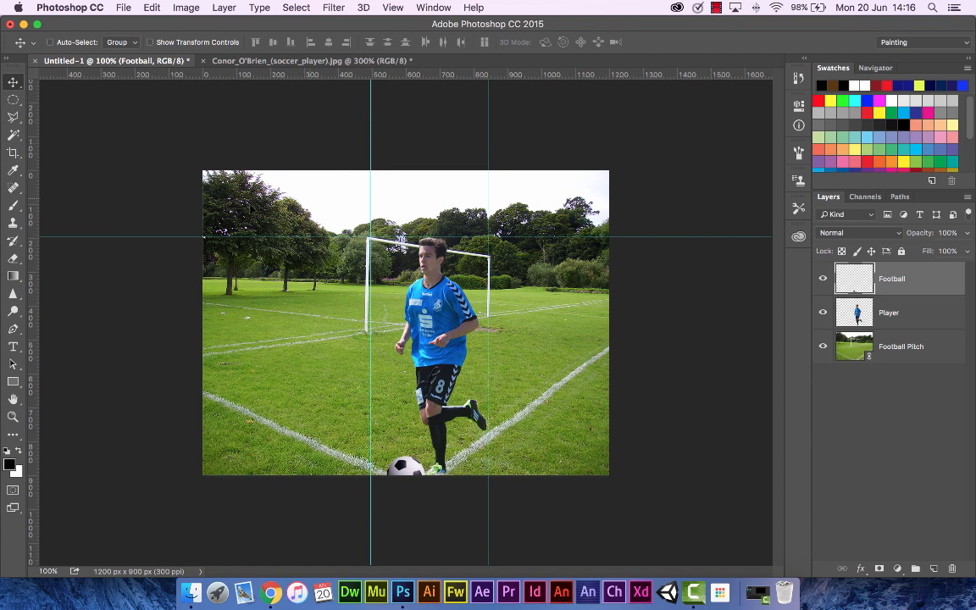
- Clear all canvas guides and add a new vertical guide at position 600 px
{"action": "left_click", "coordinate": [393, 8]}
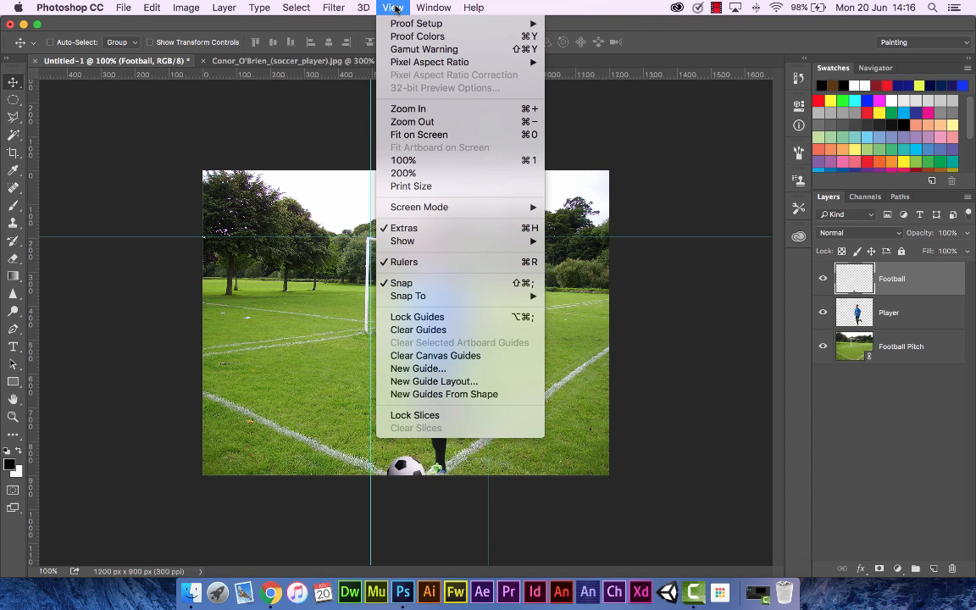
{"action": "left_click", "coordinate": [453, 355]}
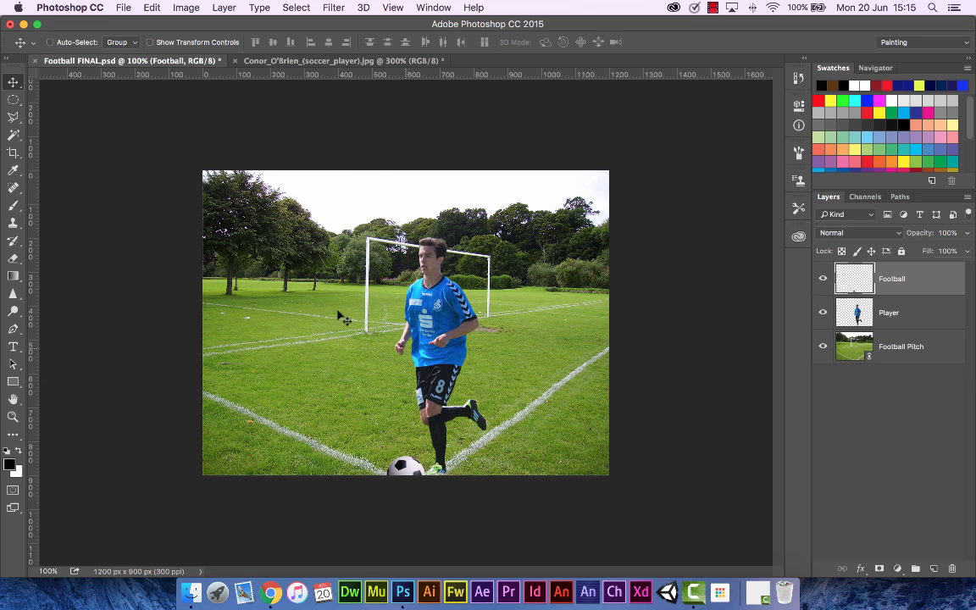
{"action": "left_click", "coordinate": [393, 7]}
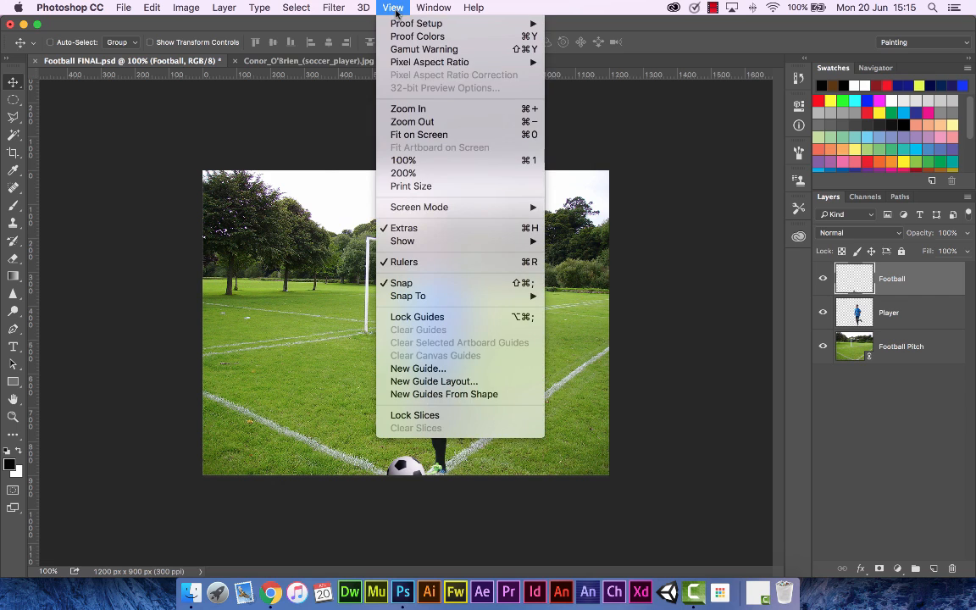
{"action": "left_click", "coordinate": [441, 369]}
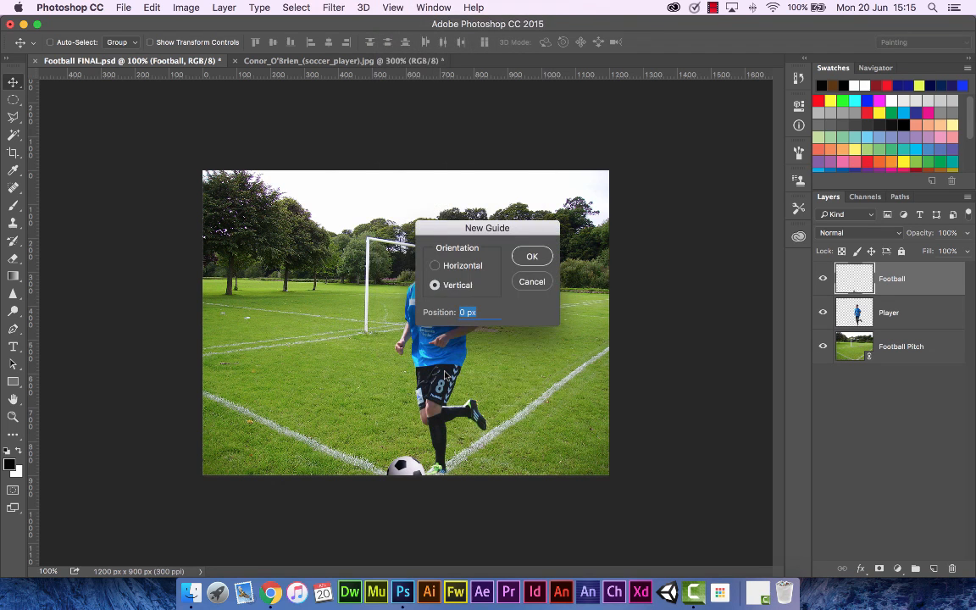
{"action": "left_click", "coordinate": [460, 312]}
{"action": "type", "text": "60"}
{"action": "key", "text": "Return"}
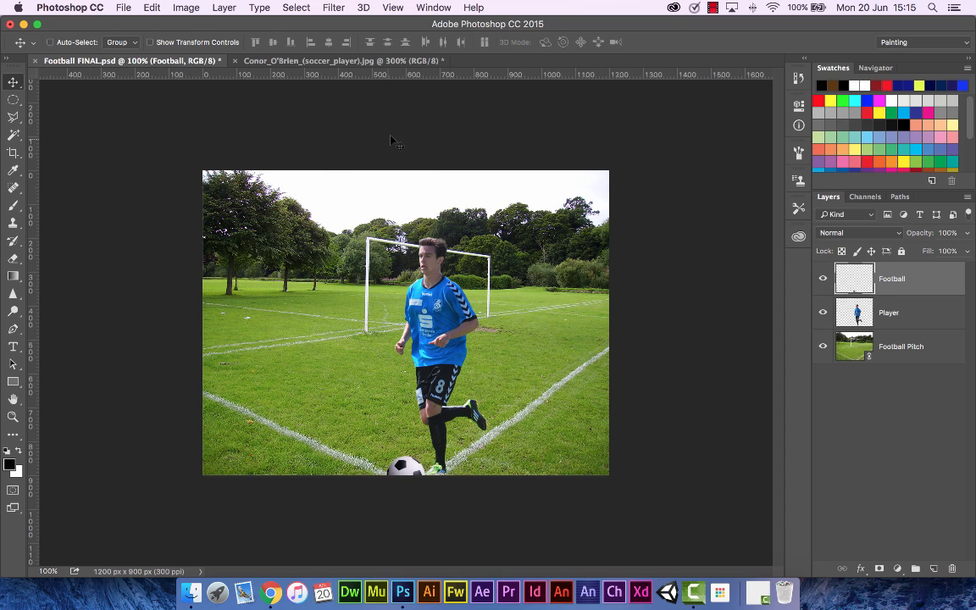
- Add a horizontal guide at position 400 px, and move the vertical guide sideways to about 700 px
{"action": "left_click", "coordinate": [392, 7]}
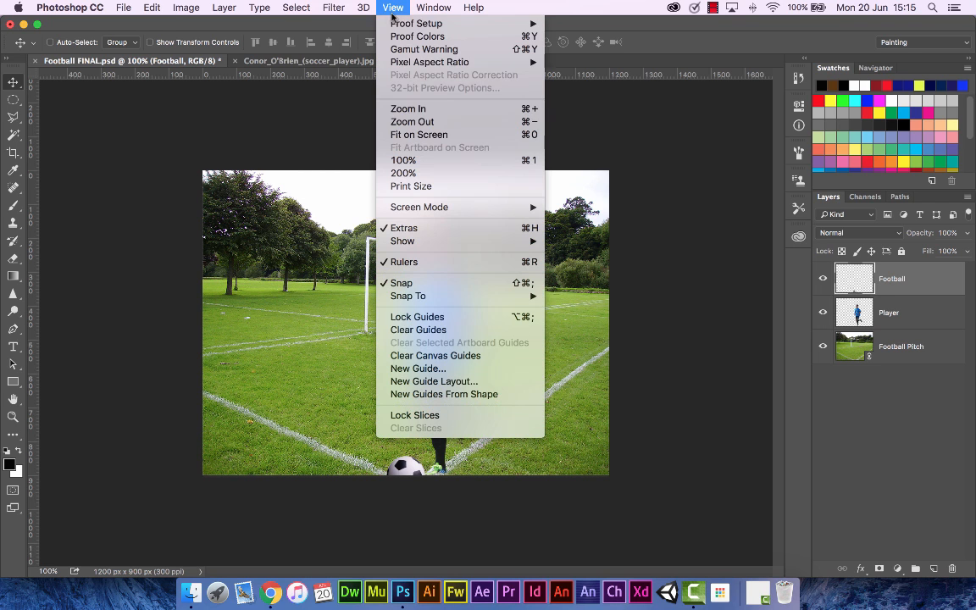
{"action": "left_click", "coordinate": [446, 369]}
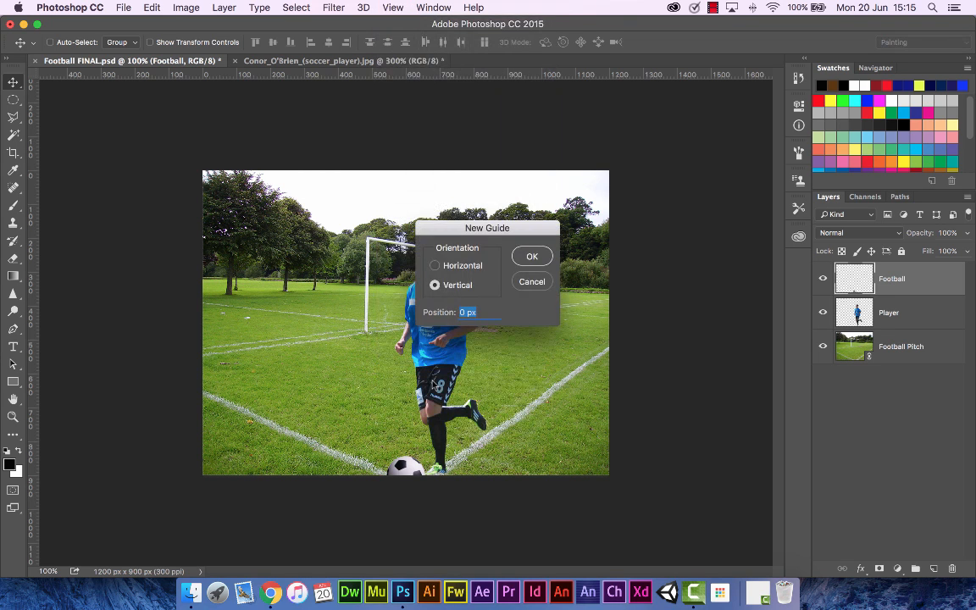
{"action": "left_click", "coordinate": [465, 268]}
{"action": "left_click", "coordinate": [460, 308]}
{"action": "type", "text": "40"}
{"action": "left_click", "coordinate": [532, 256]}
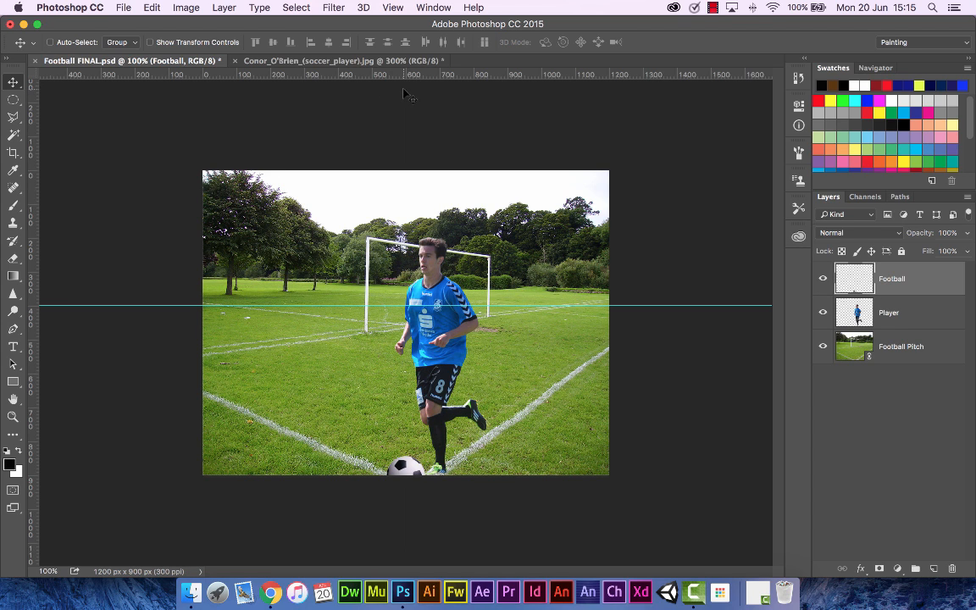
{"action": "left_click_drag", "start_coordinate": [406, 89], "coordinate": [428, 90]}
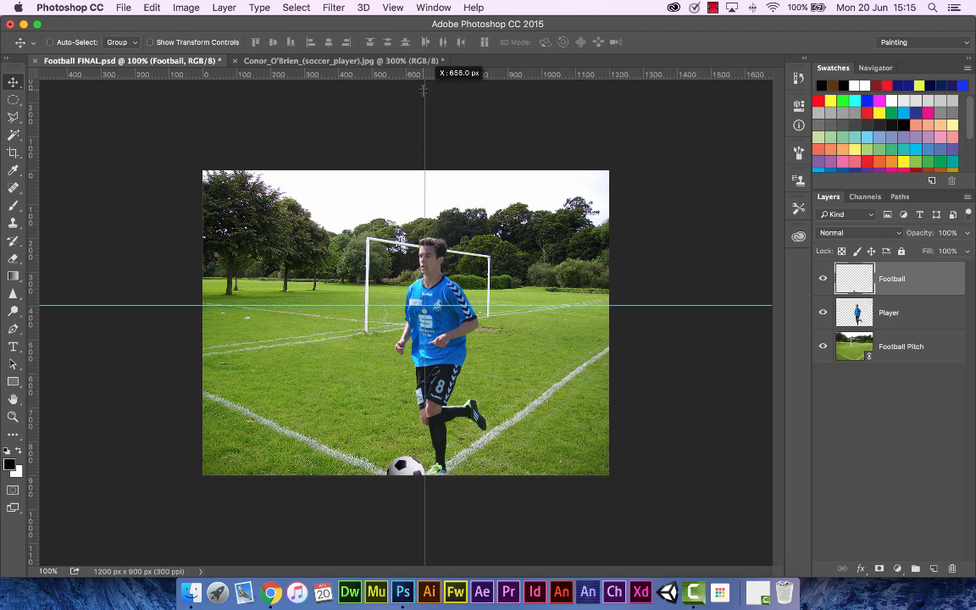
{"action": "left_click_drag", "start_coordinate": [421, 90], "coordinate": [440, 92]}
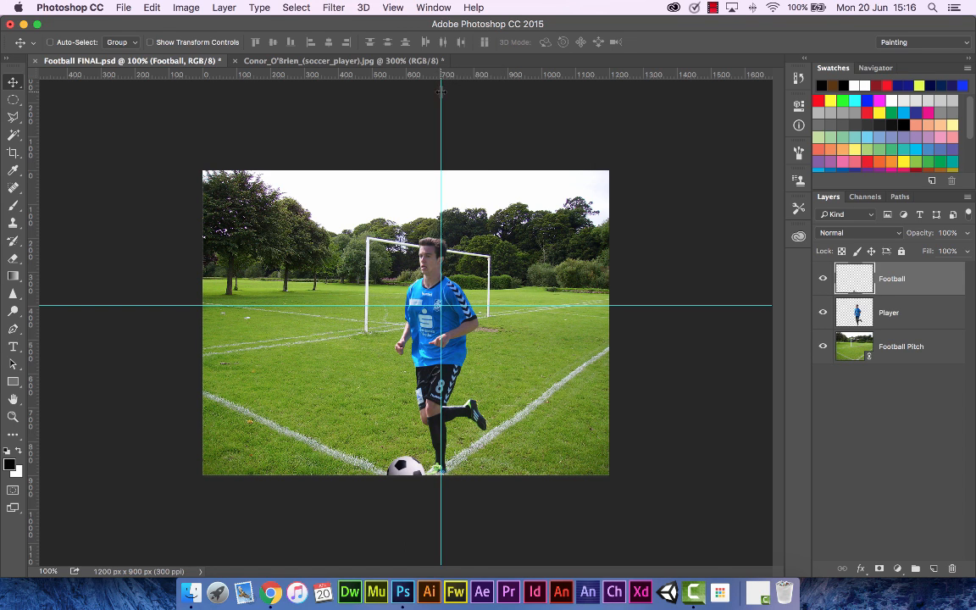
- Add another vertical guide with the New Guide command
{"action": "left_click", "coordinate": [403, 9]}
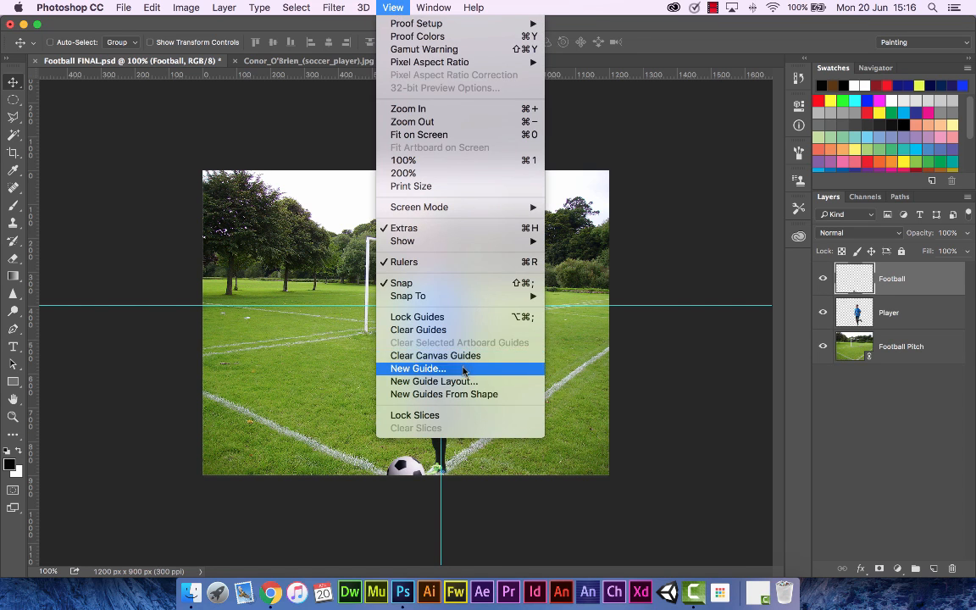
{"action": "left_click", "coordinate": [355, 368]}
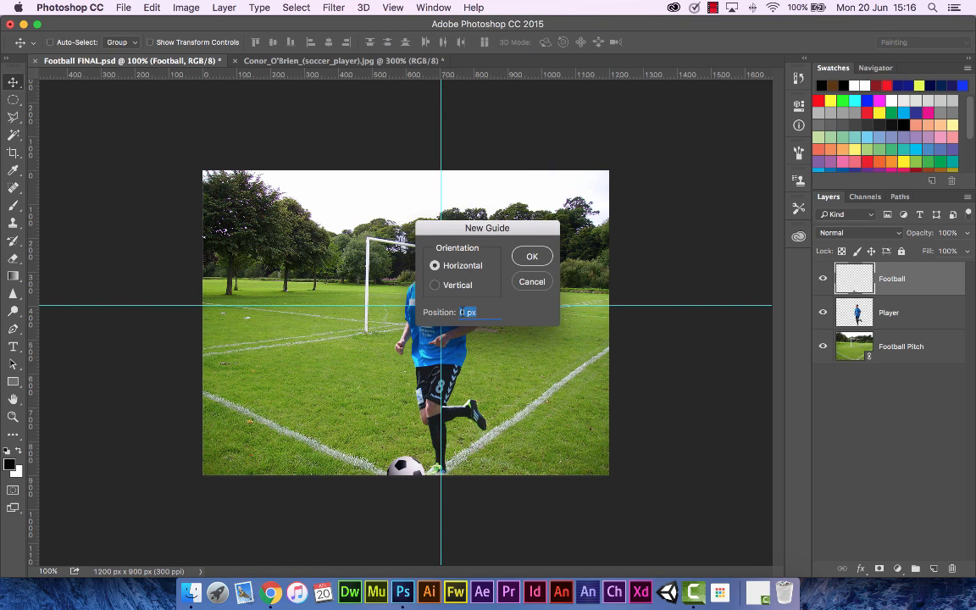
{"action": "left_click", "coordinate": [457, 291]}
{"action": "left_click", "coordinate": [460, 312]}
{"action": "left_click", "coordinate": [525, 258]}
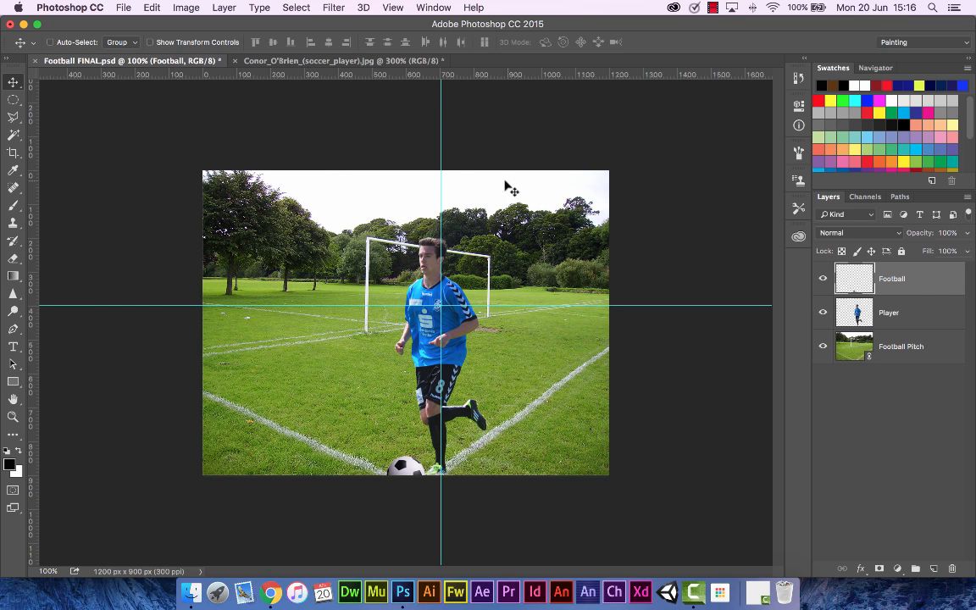
- Remove the vertical guide by moving it back to the ruler, and clear the remaining canvas guides
{"action": "left_click_drag", "start_coordinate": [441, 164], "coordinate": [30, 165]}
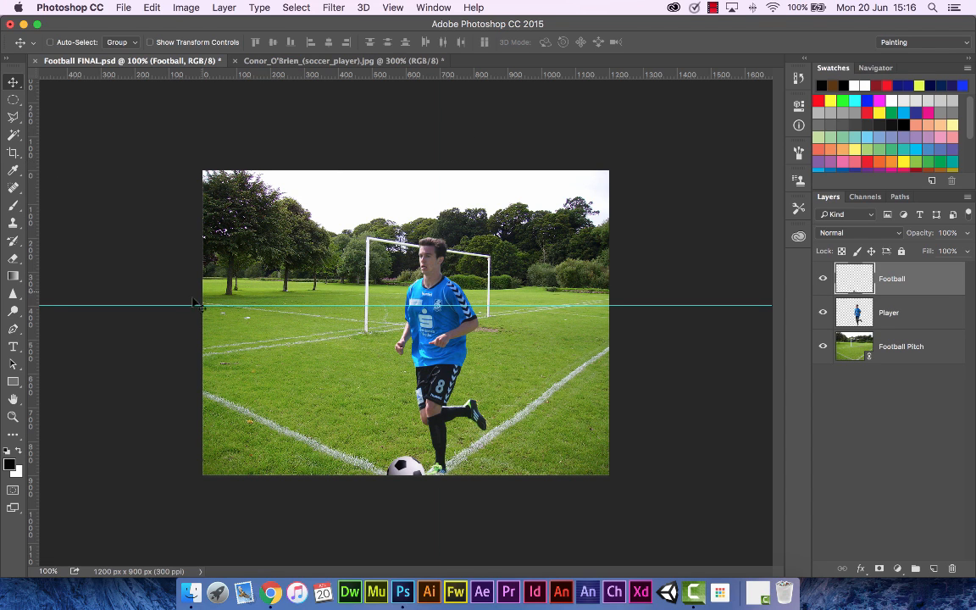
{"action": "left_click_drag", "start_coordinate": [178, 75], "coordinate": [207, 74]}
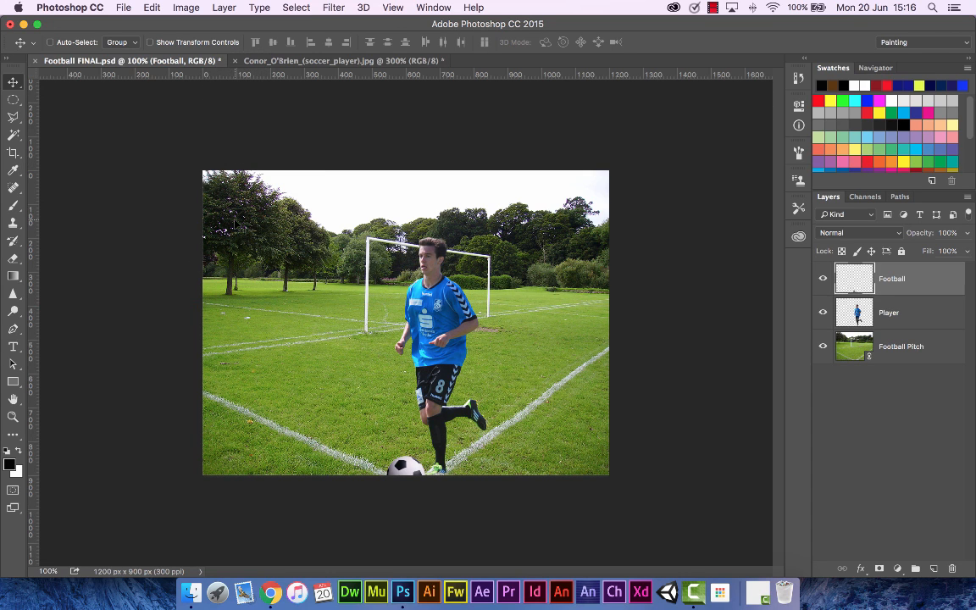
{"action": "left_click", "coordinate": [394, 8]}
{"action": "left_click", "coordinate": [419, 356]}
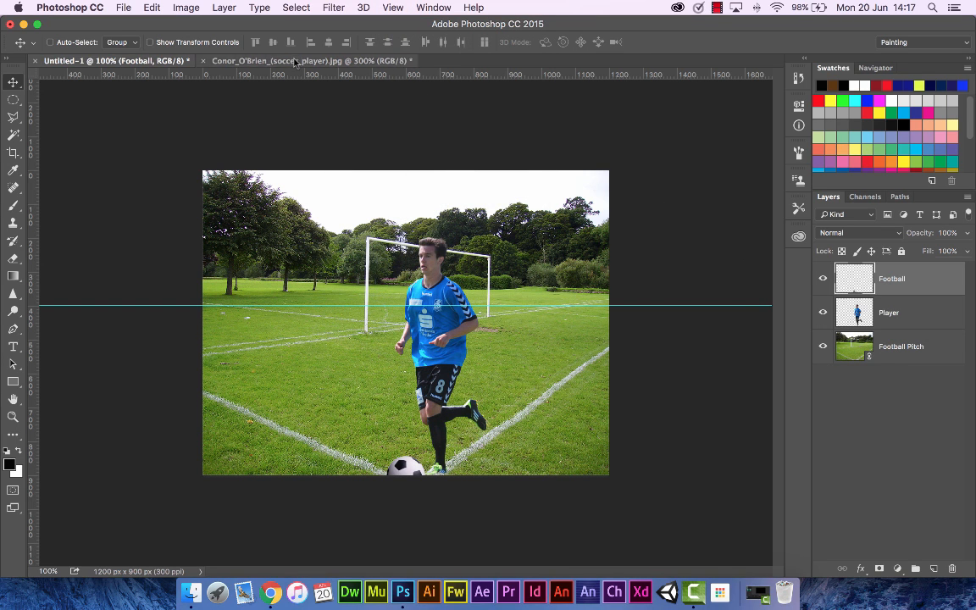
- Check the player photo document and the Football Pitch layer's link icon against the Place Linked command, and reselect the Football layer
{"action": "left_click", "coordinate": [246, 60]}
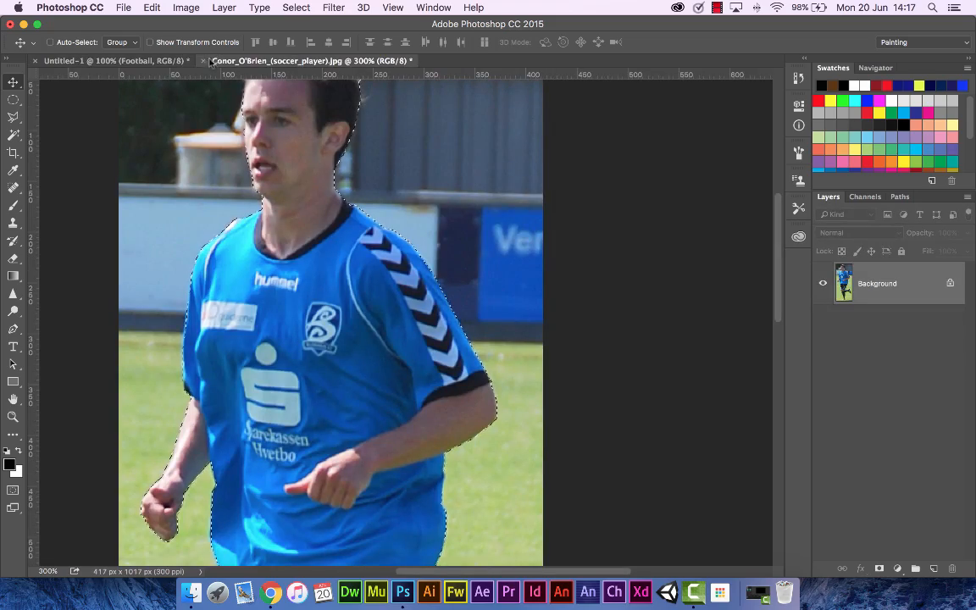
{"action": "left_click", "coordinate": [123, 61]}
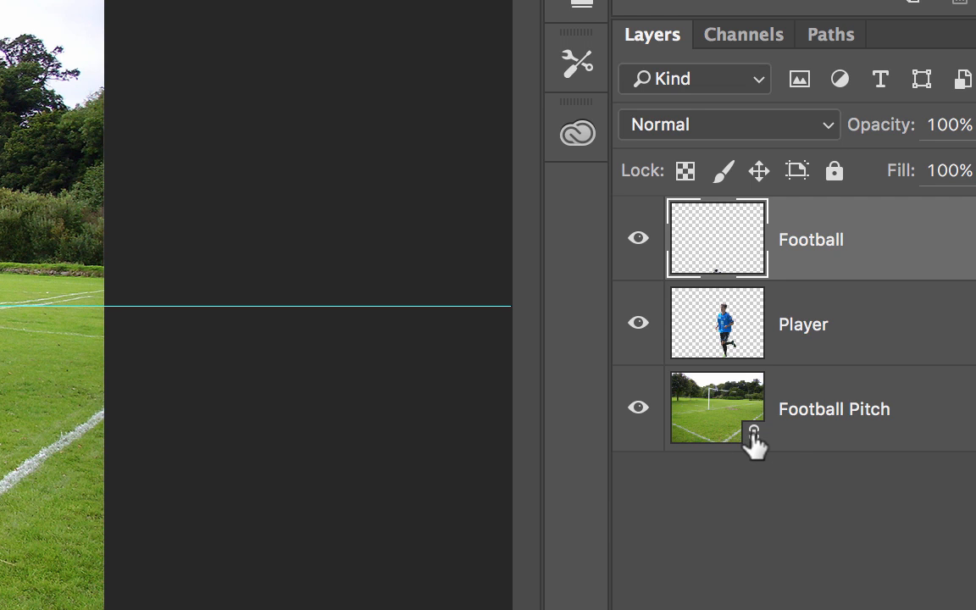
{"action": "left_click", "coordinate": [822, 429]}
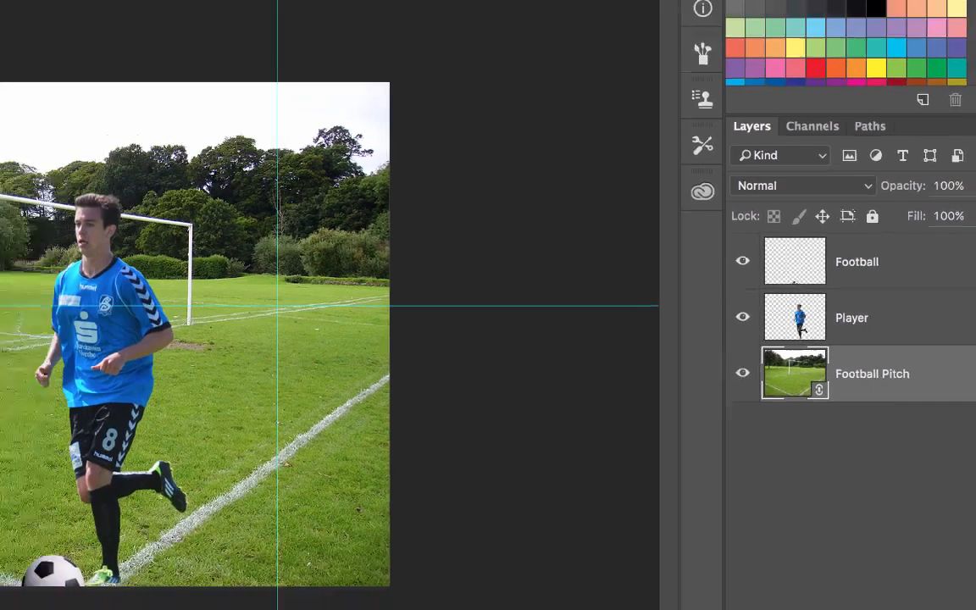
{"action": "left_click", "coordinate": [124, 8]}
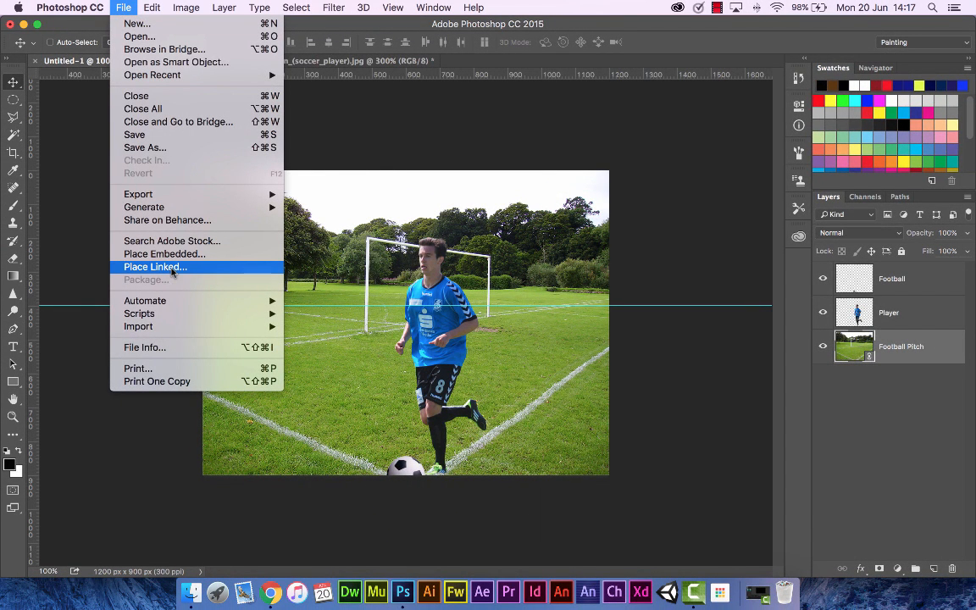
{"action": "left_click", "coordinate": [861, 359]}
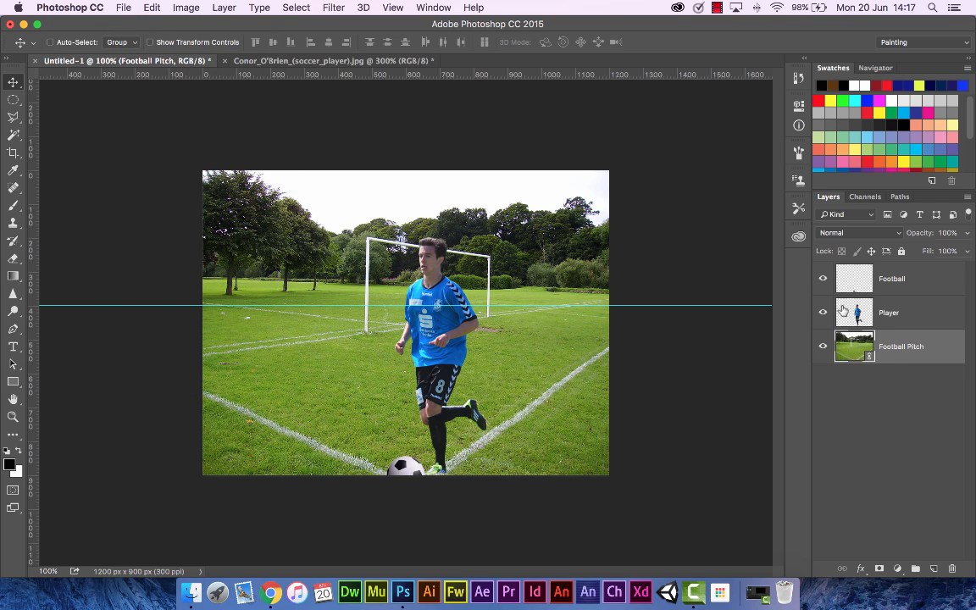
{"action": "key", "text": "alt+bracketright"}
{"action": "key", "text": "alt+bracketright"}
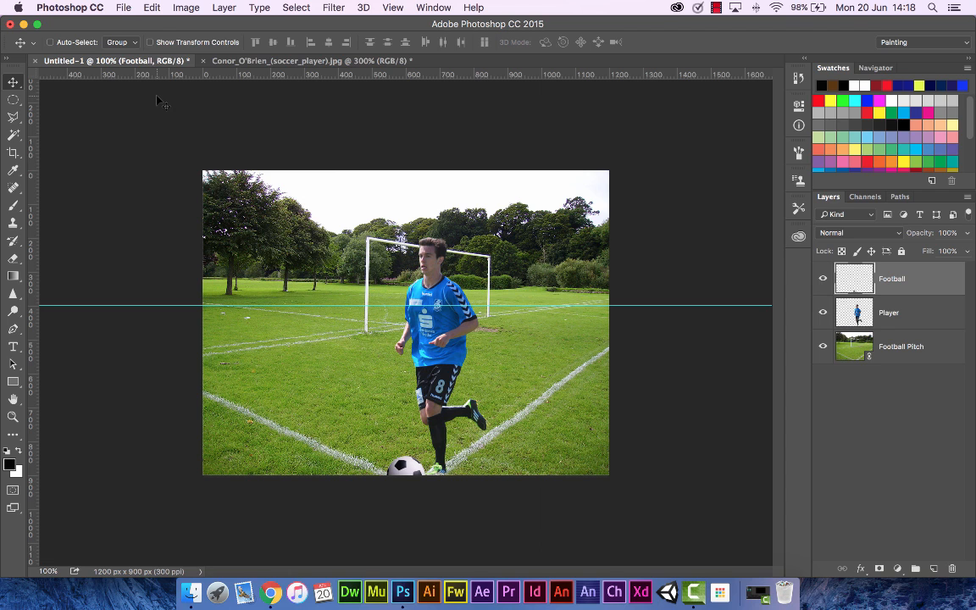
- Save the composite in Photoshop format as Football FINAL.psd, keeping layers and Maximize Compatibility enabled
{"action": "left_click", "coordinate": [124, 8]}
{"action": "left_click", "coordinate": [148, 149]}
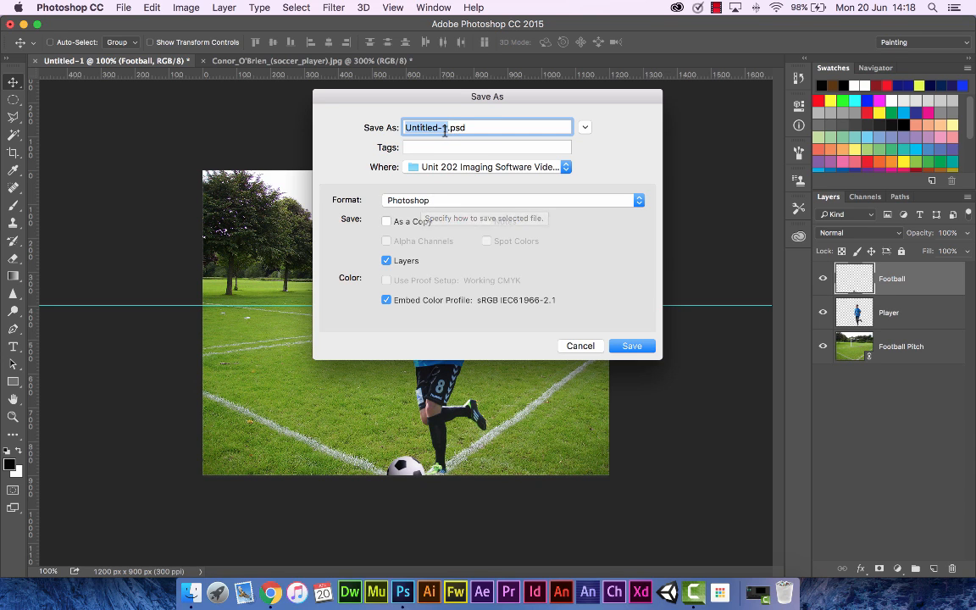
{"action": "type", "text": "Football"}
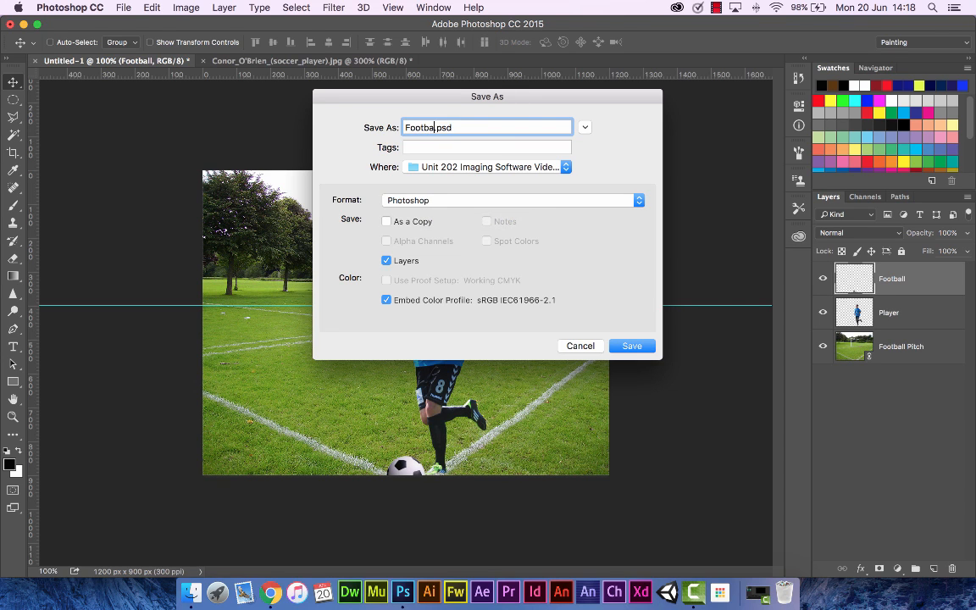
{"action": "type", "text": " FINAL"}
{"action": "left_click", "coordinate": [632, 347]}
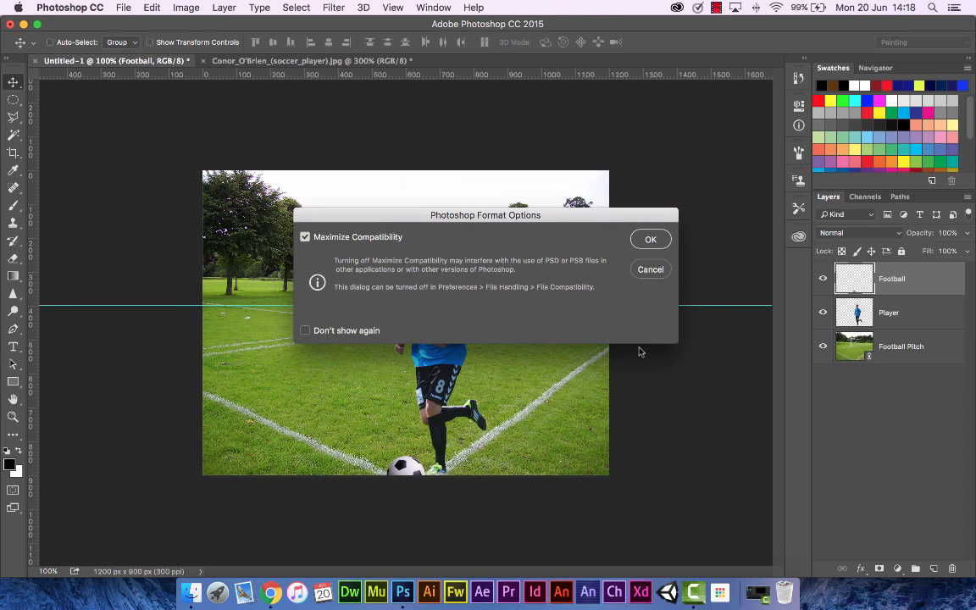
{"action": "left_click", "coordinate": [651, 241]}
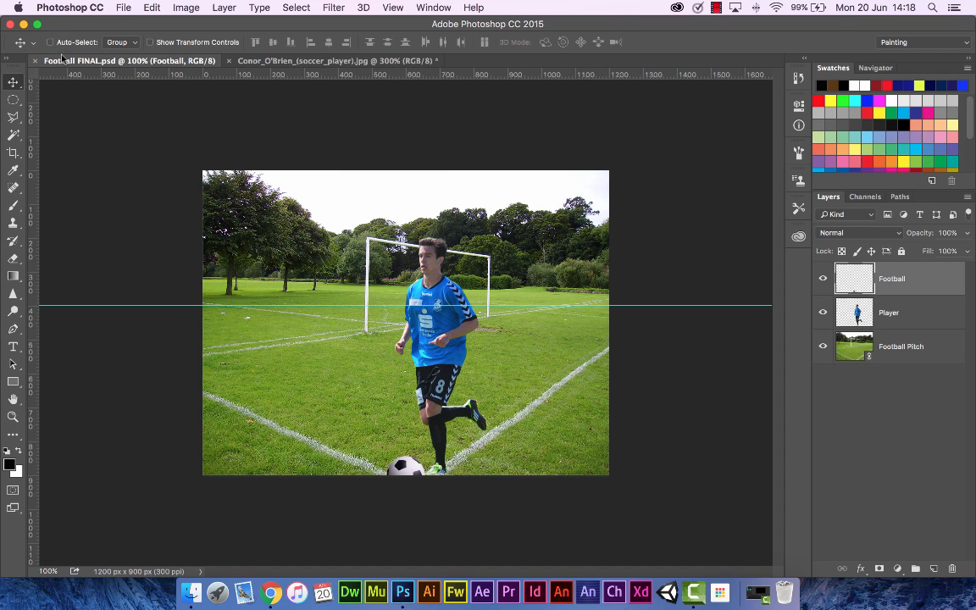
- Save a JPEG version of the composite as Football FINAL.jpg at quality 12 (Maximum) with the Progressive format option
{"action": "left_click", "coordinate": [111, 9]}
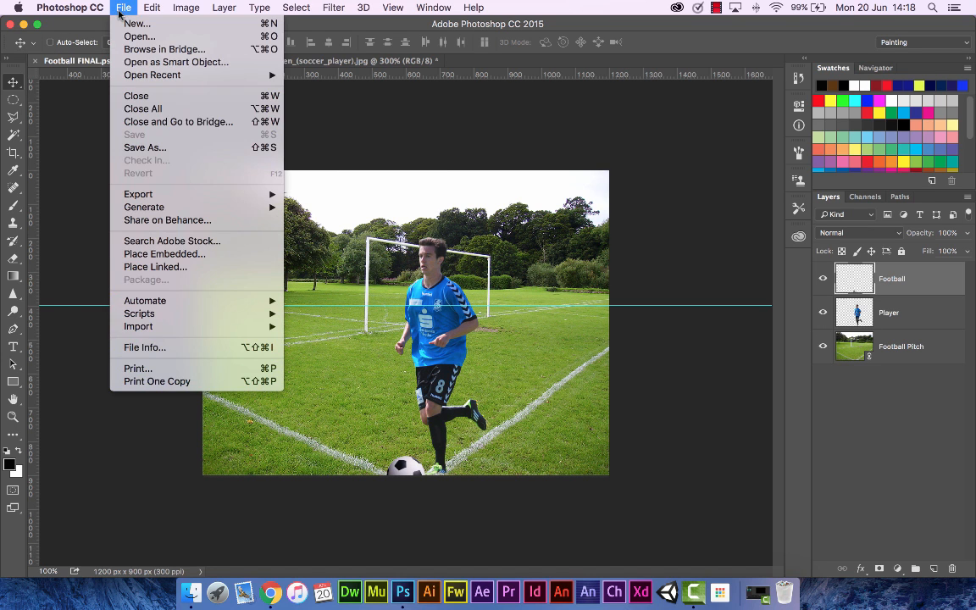
{"action": "left_click", "coordinate": [194, 153]}
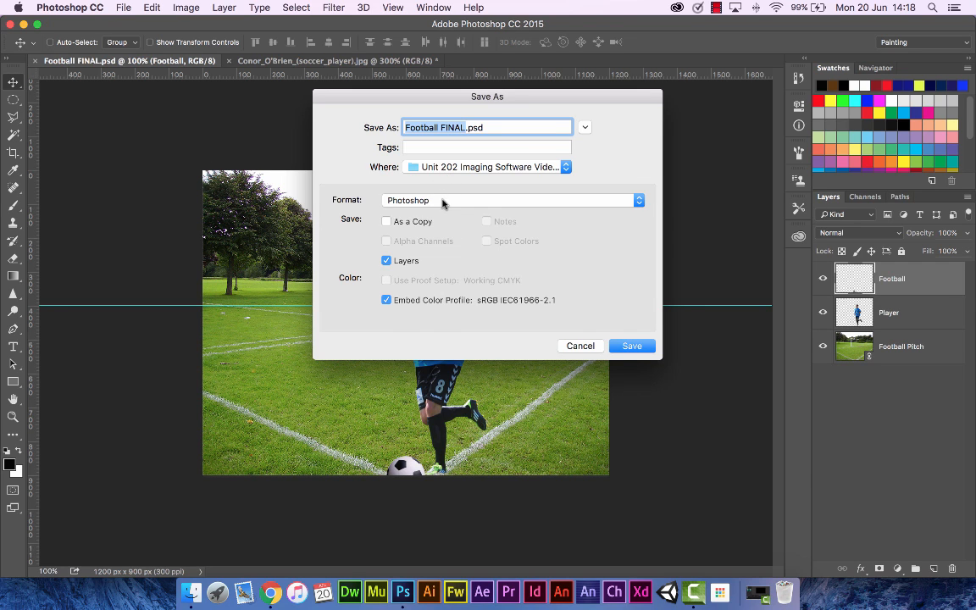
{"action": "left_click", "coordinate": [443, 201]}
{"action": "left_click", "coordinate": [429, 280]}
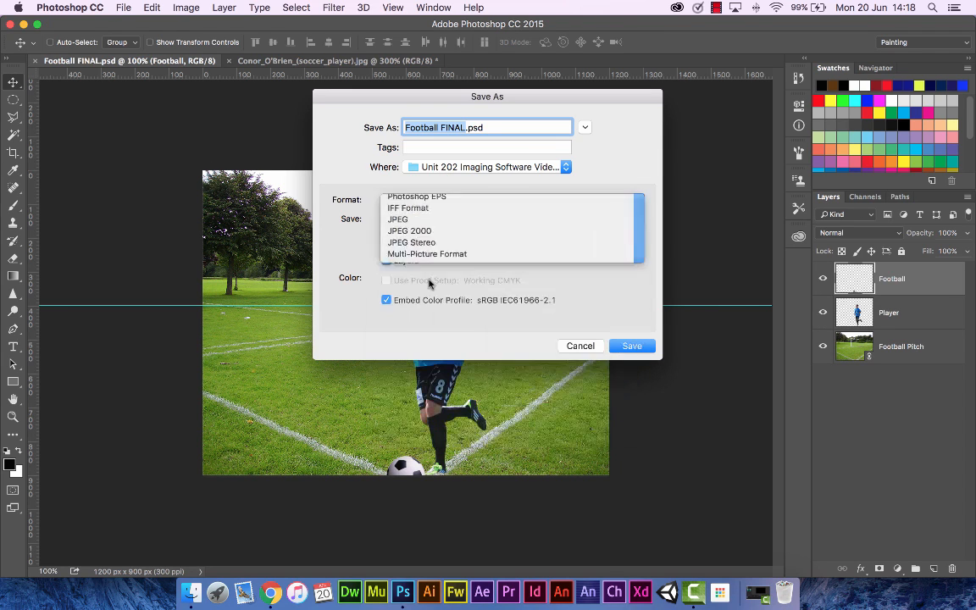
{"action": "left_click", "coordinate": [631, 346]}
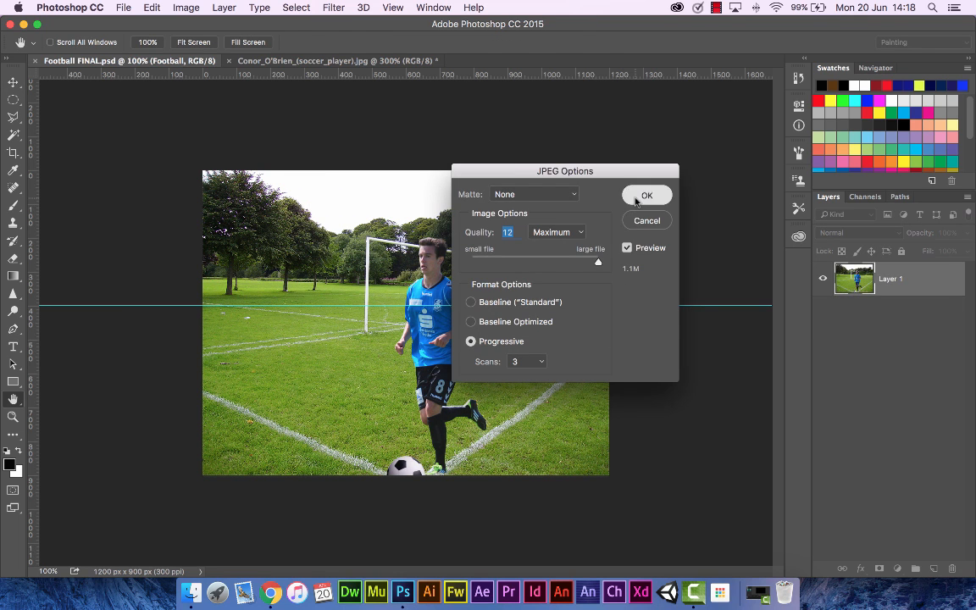
{"action": "left_click", "coordinate": [643, 196]}
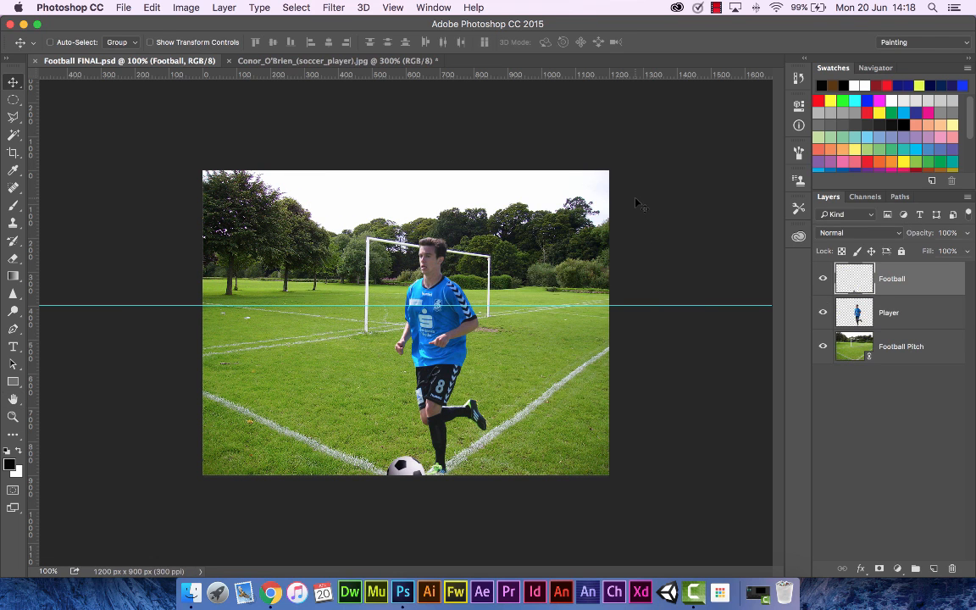
- Switch to Finder, browse the USB disk's NowSkills folder to the tutorial folder, and check Football FINAL.jpg and Football FINAL.psd
{"action": "left_click", "coordinate": [192, 593]}
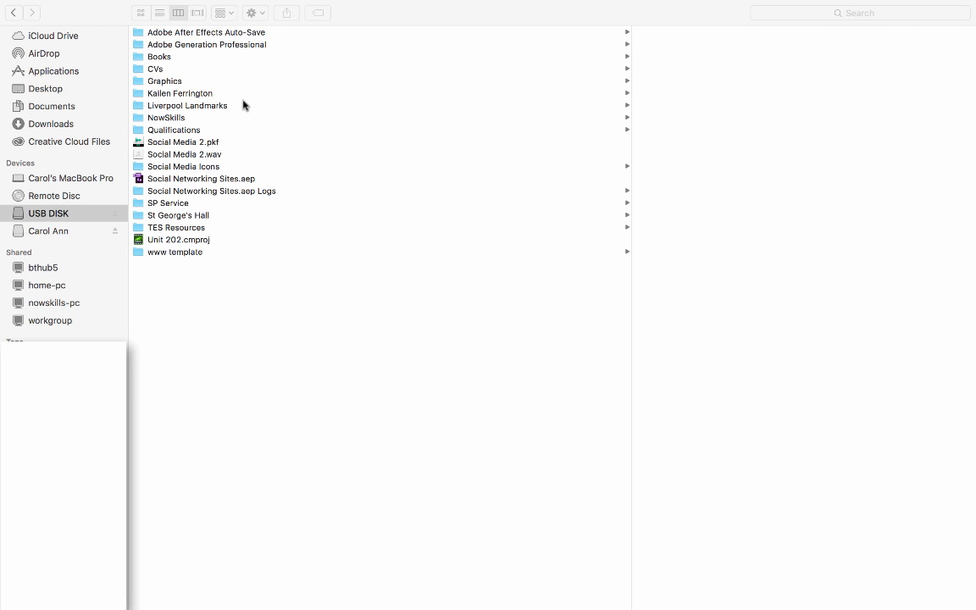
{"action": "left_click", "coordinate": [85, 212]}
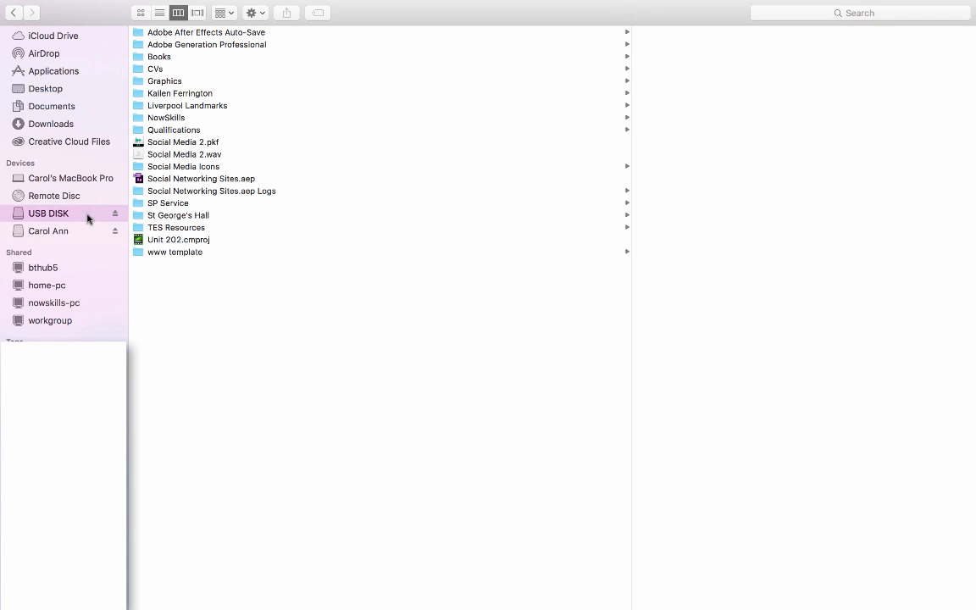
{"action": "left_click", "coordinate": [181, 119]}
{"action": "left_click", "coordinate": [550, 387]}
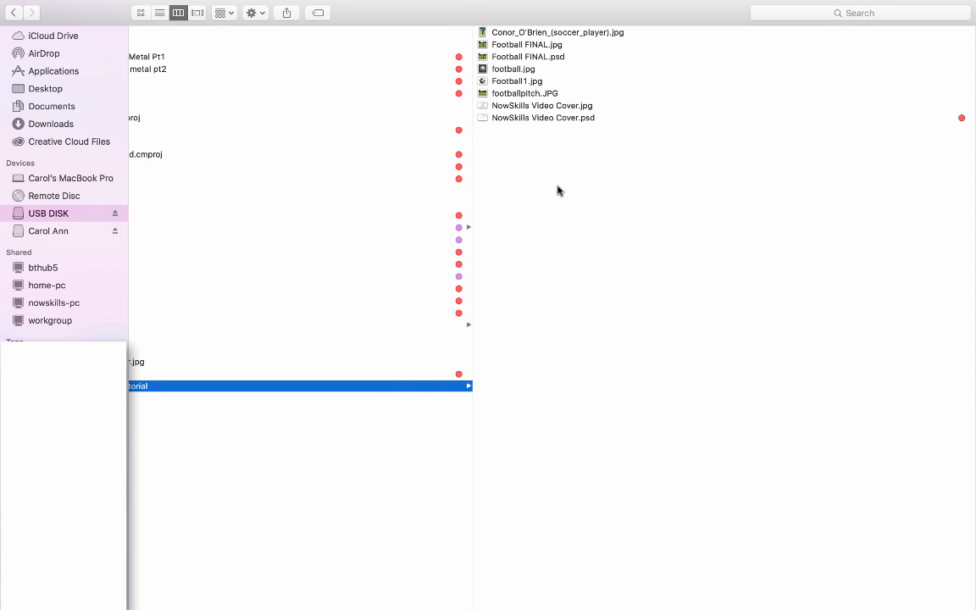
{"action": "left_click_drag", "start_coordinate": [472, 166], "coordinate": [343, 157]}
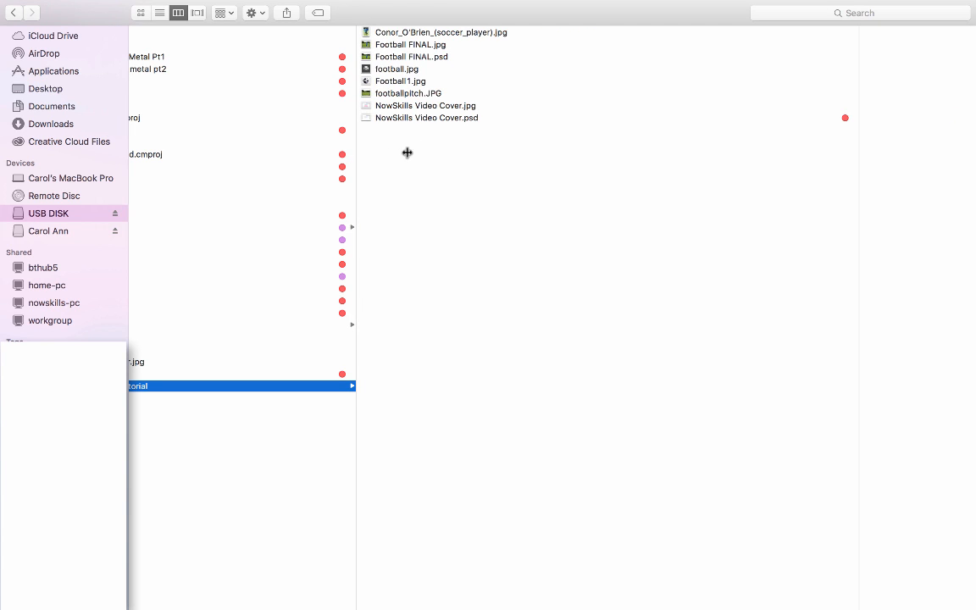
{"action": "left_click", "coordinate": [410, 44]}
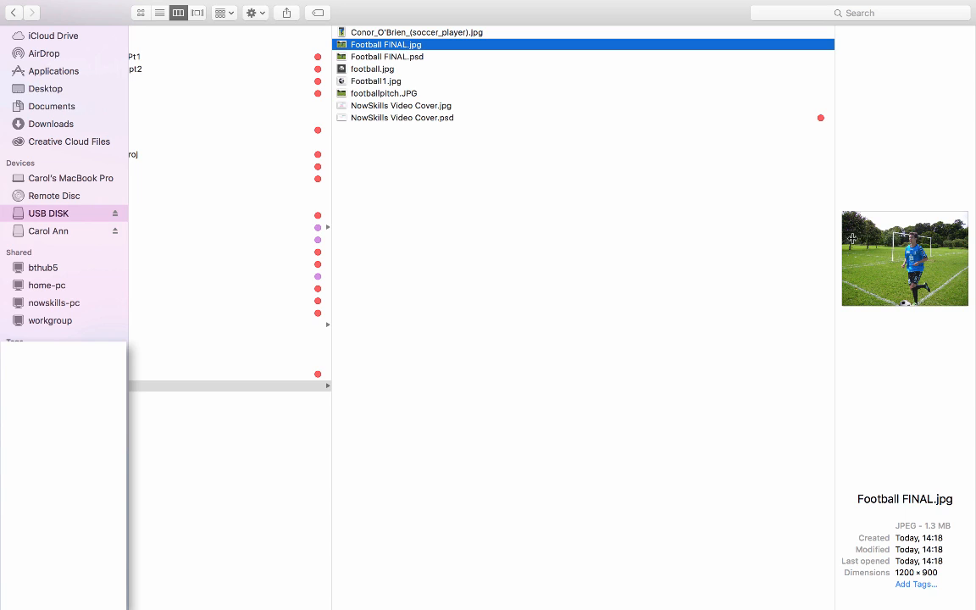
{"action": "left_click", "coordinate": [412, 57]}
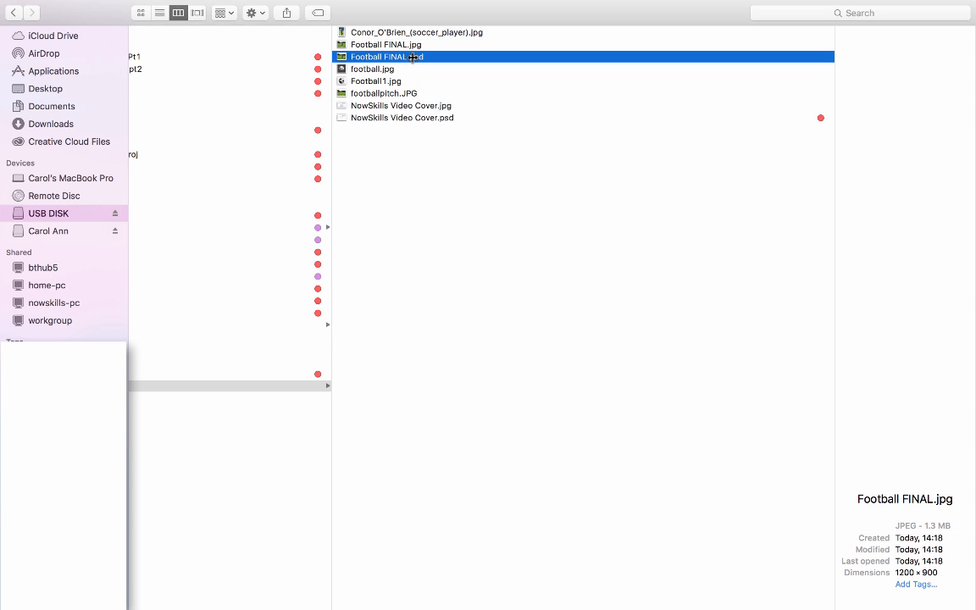